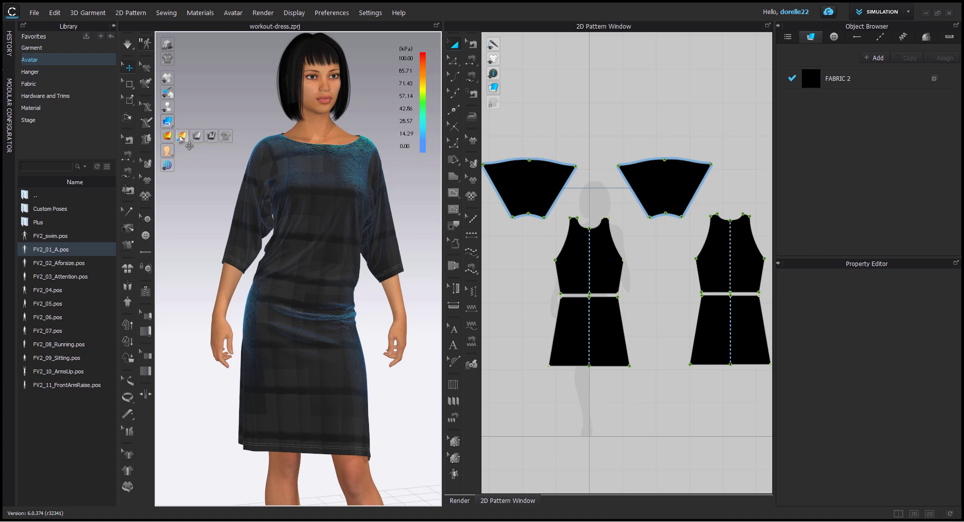
Step: Turn off the stress map display on the dress in the 3D view
left_click(196, 136)
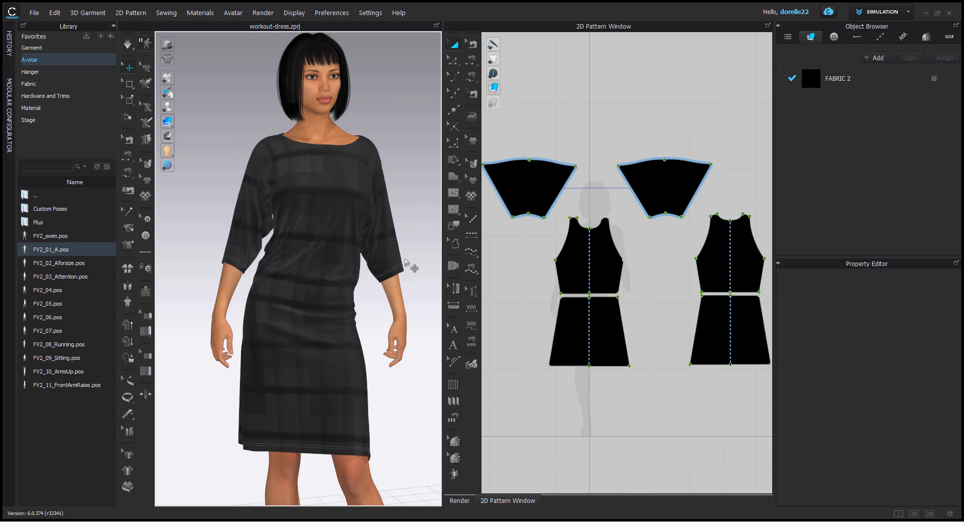
right_click_drag(407, 262, 380, 253)
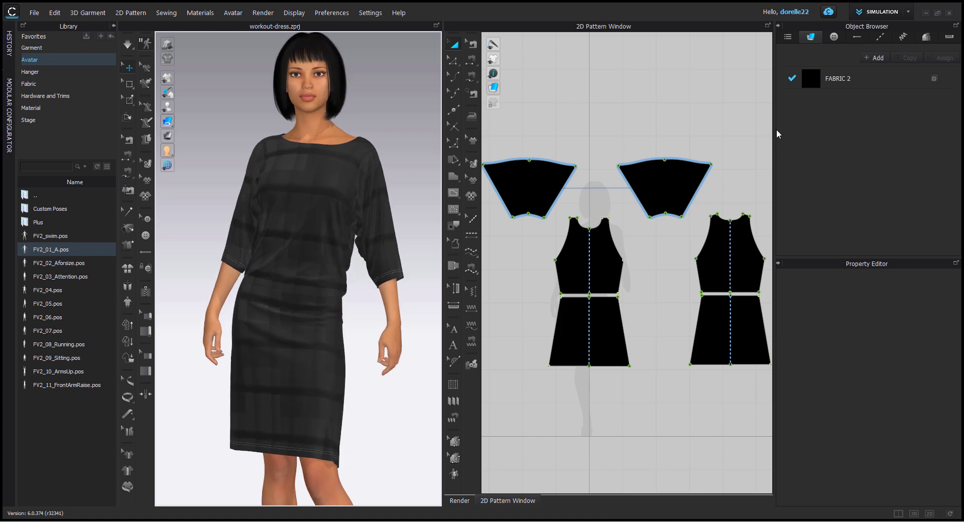
Step: Add a new fabric and apply it to all pattern pieces of the dress
left_click(861, 78)
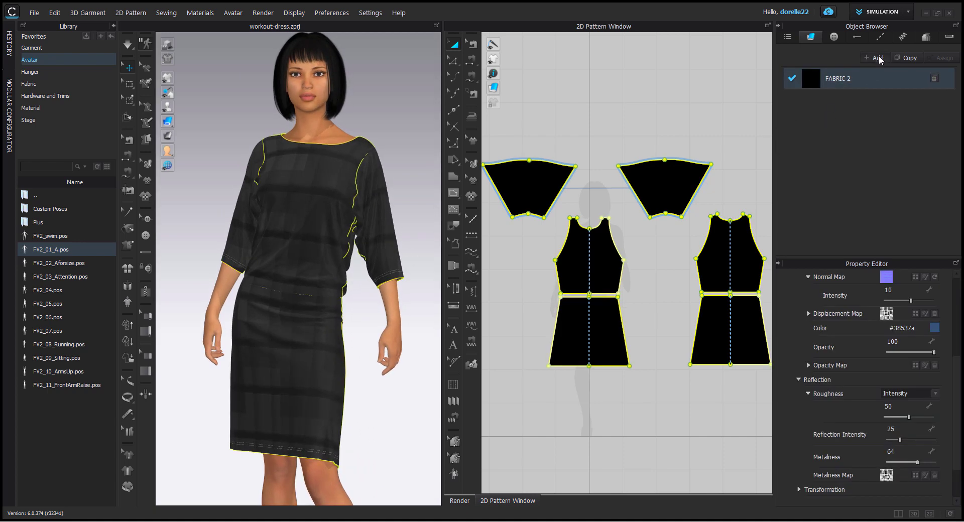
left_click(877, 58)
scroll(692, 142, "down", 3)
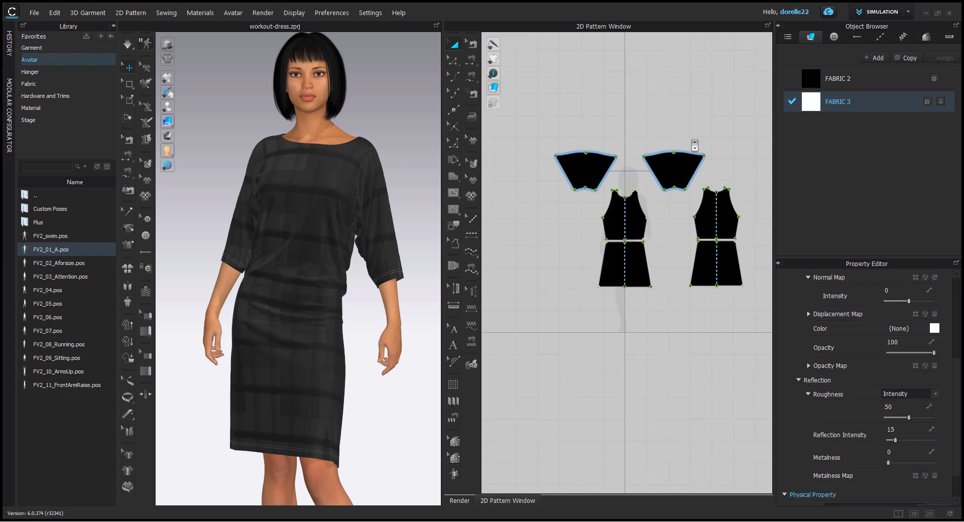
left_click_drag(549, 129, 696, 219)
left_click_drag(759, 315, 760, 316)
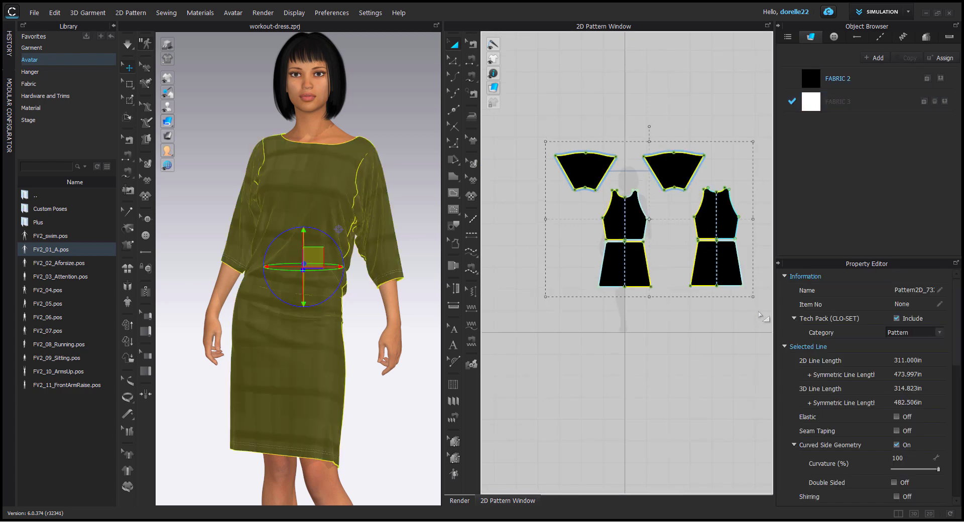
left_click_drag(814, 110, 728, 219)
left_click(709, 122)
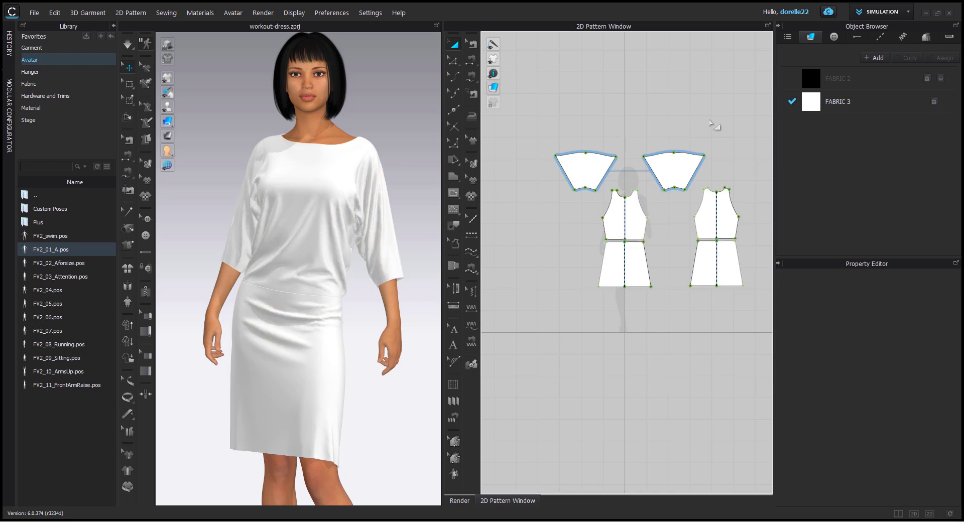
Step: Set the material type of FABRIC 3 to Substance
left_click(863, 108)
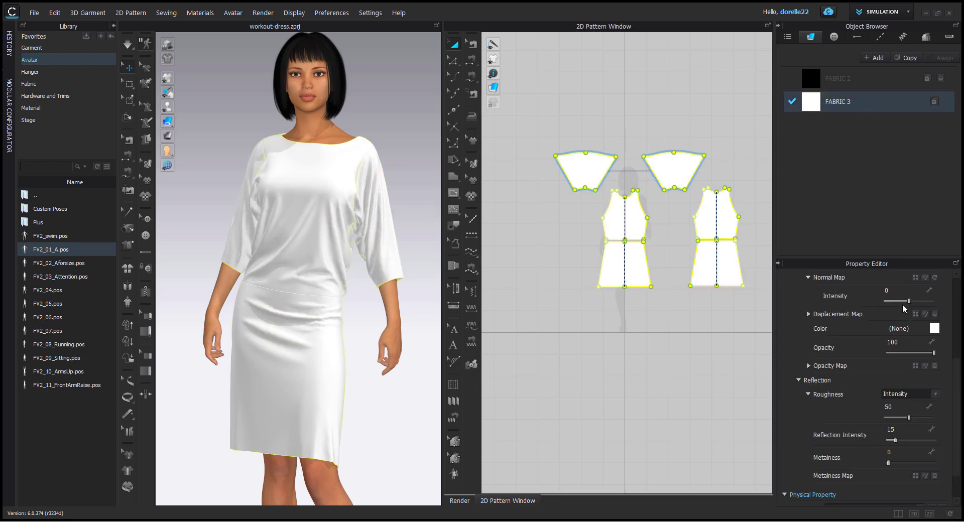
scroll(903, 303, "up", 3)
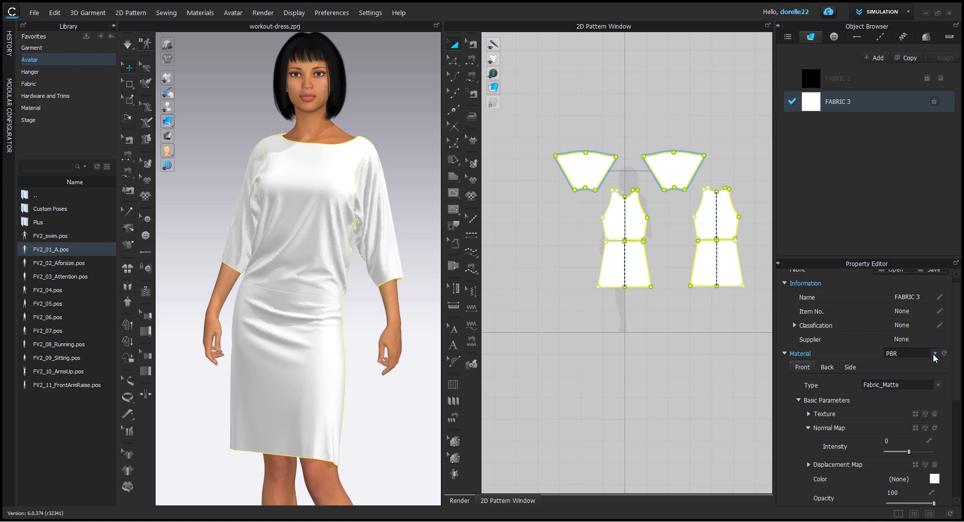
left_click(934, 354)
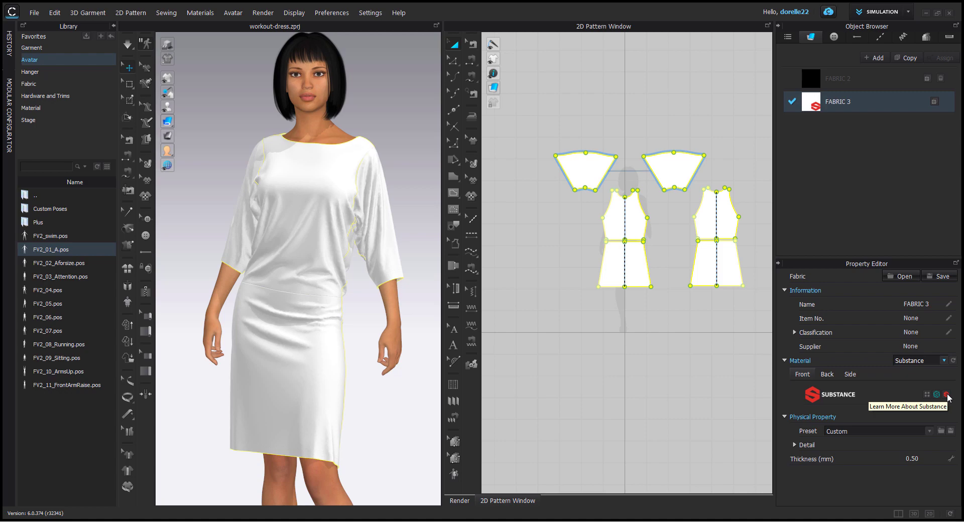
Step: Open the Substance website from the fabric's material settings and examine the Painter, Alchemist, Designer and Source product descriptions
left_click(947, 397)
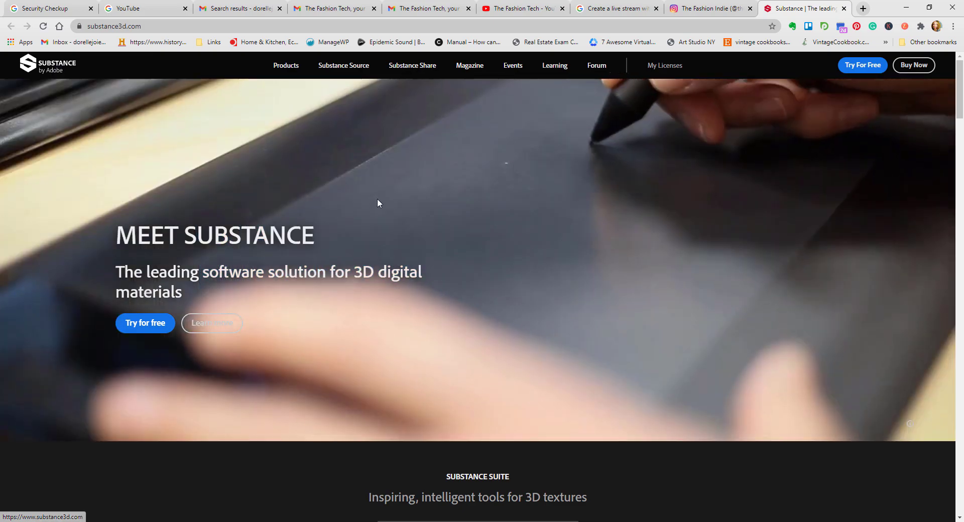
scroll(378, 198, "down", 9)
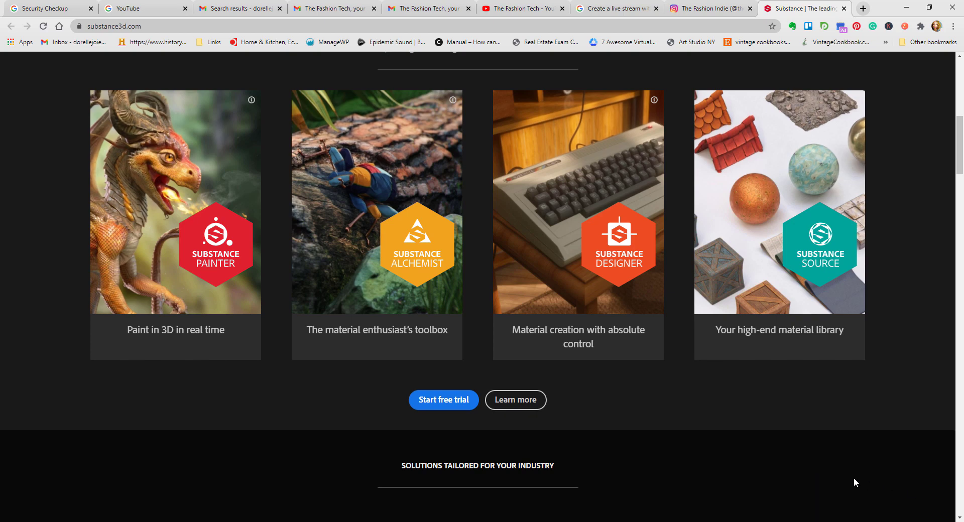
mouse_move(229, 263)
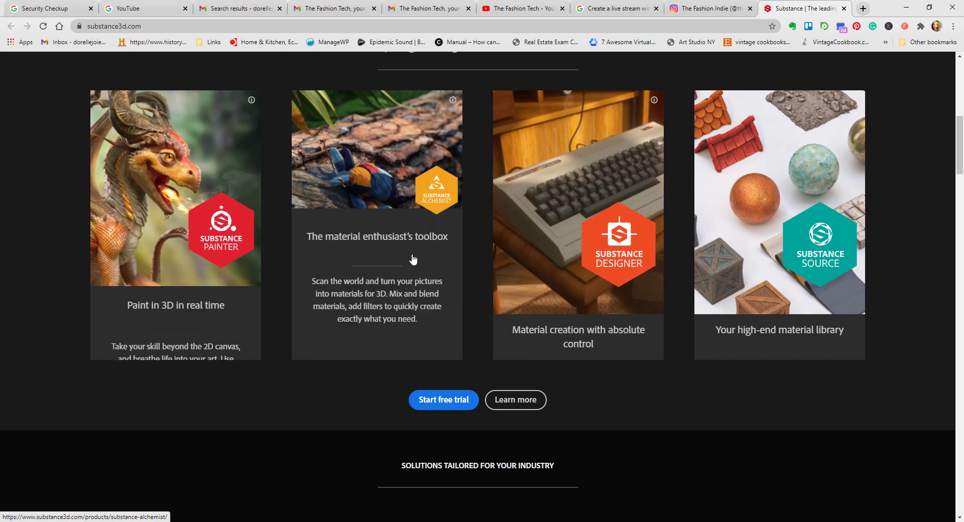
mouse_move(551, 250)
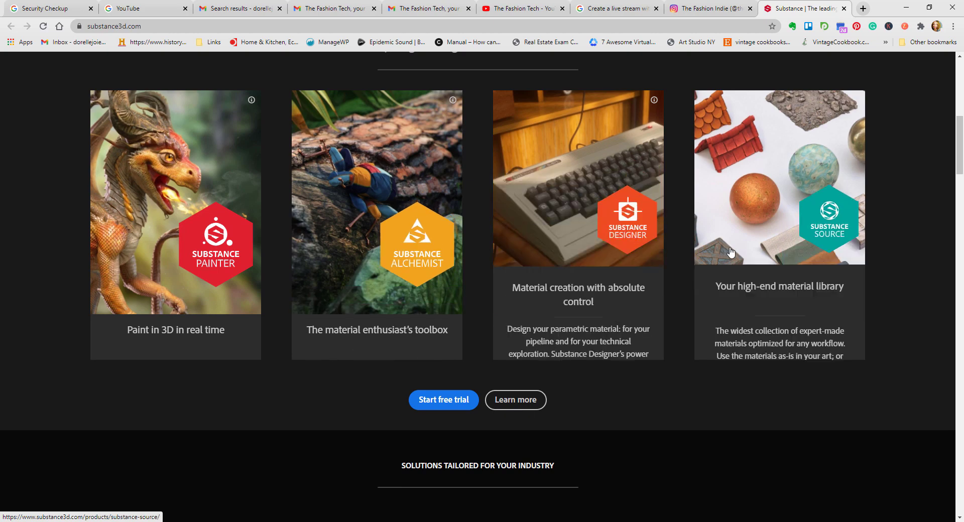
mouse_move(617, 266)
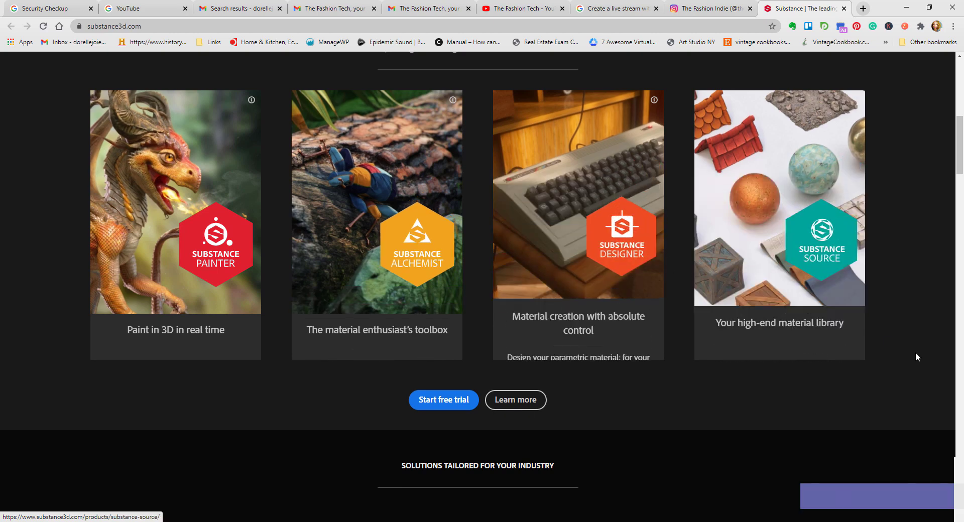
mouse_move(694, 285)
scroll(692, 284, "up", 5)
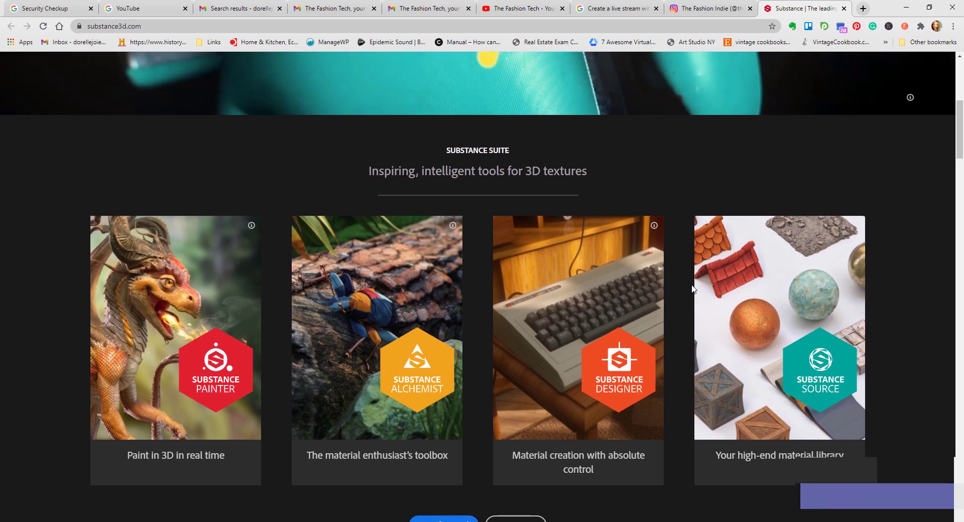
scroll(390, 336, "down", 2)
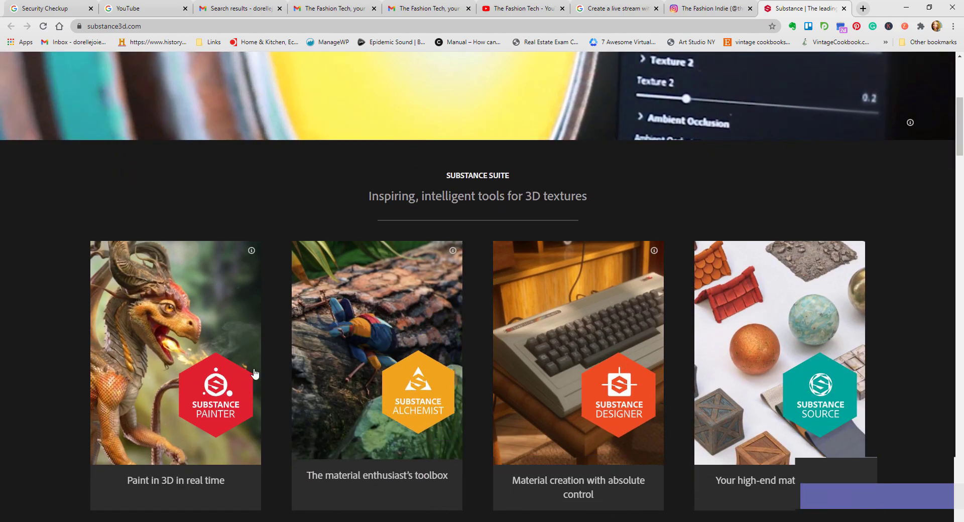
mouse_move(575, 395)
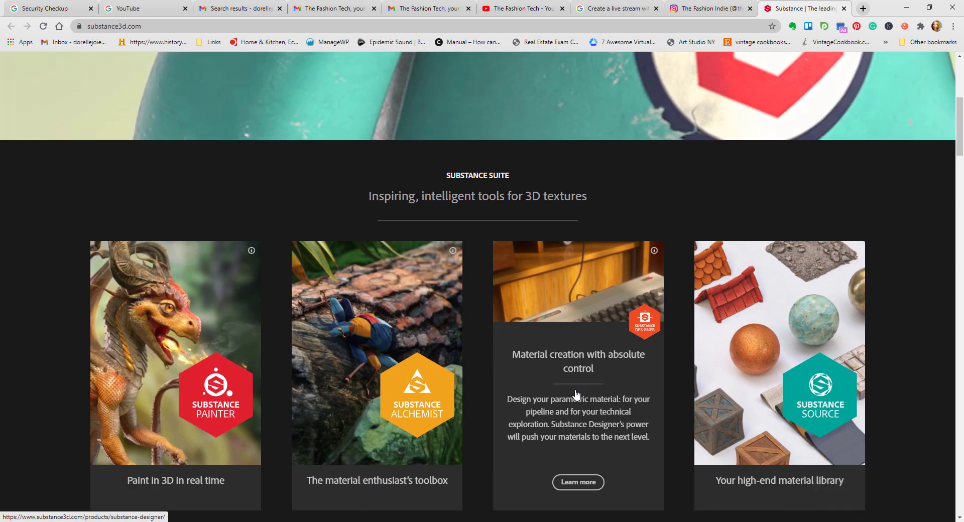
mouse_move(351, 408)
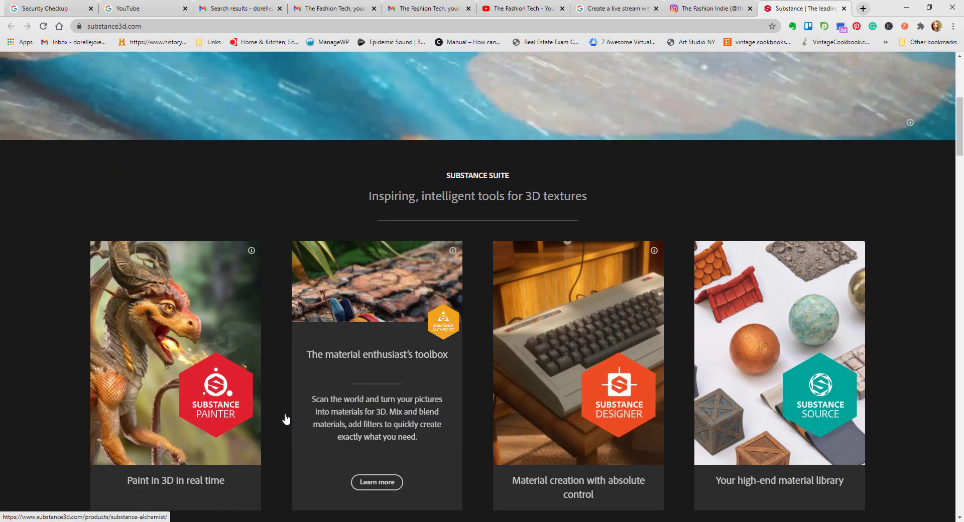
mouse_move(556, 426)
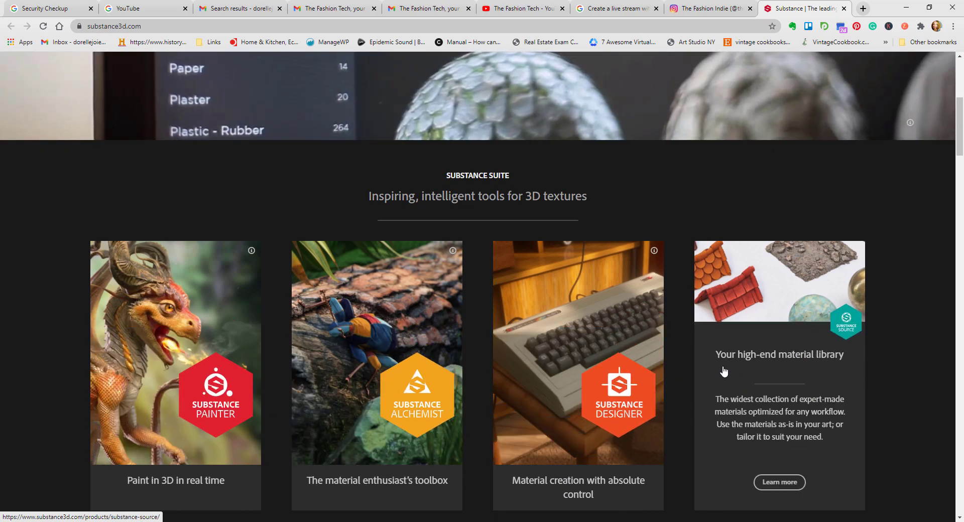
Step: View the Substance Source product page and the free trial page, examining the platform download and subscription options
left_click(792, 315)
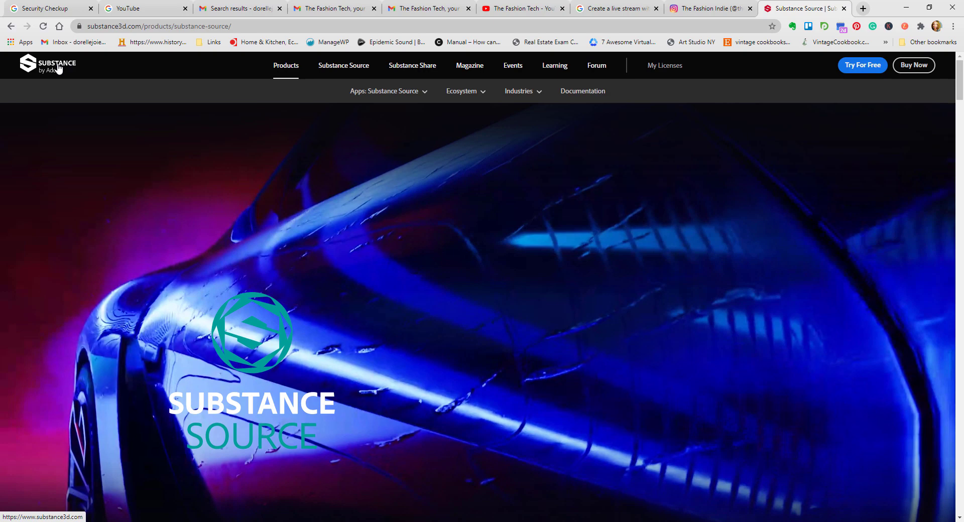
left_click(59, 68)
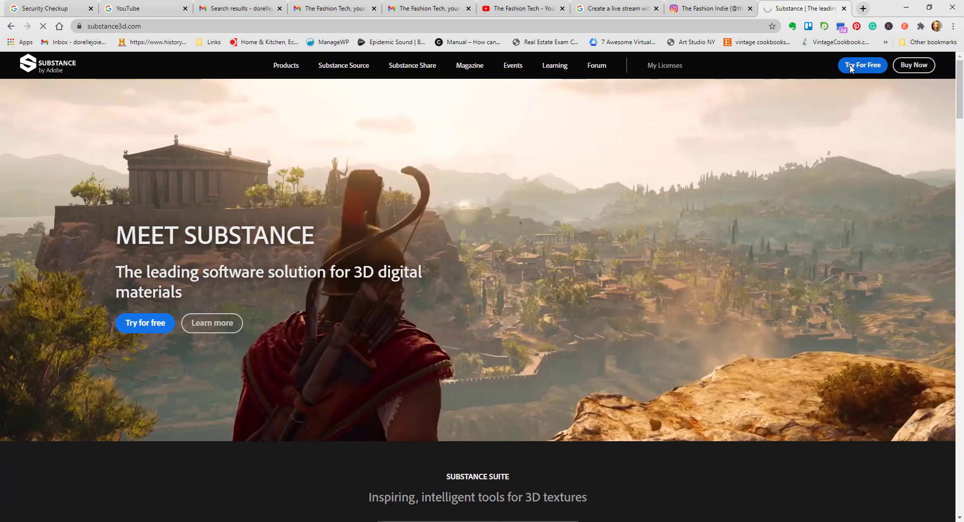
left_click(849, 65)
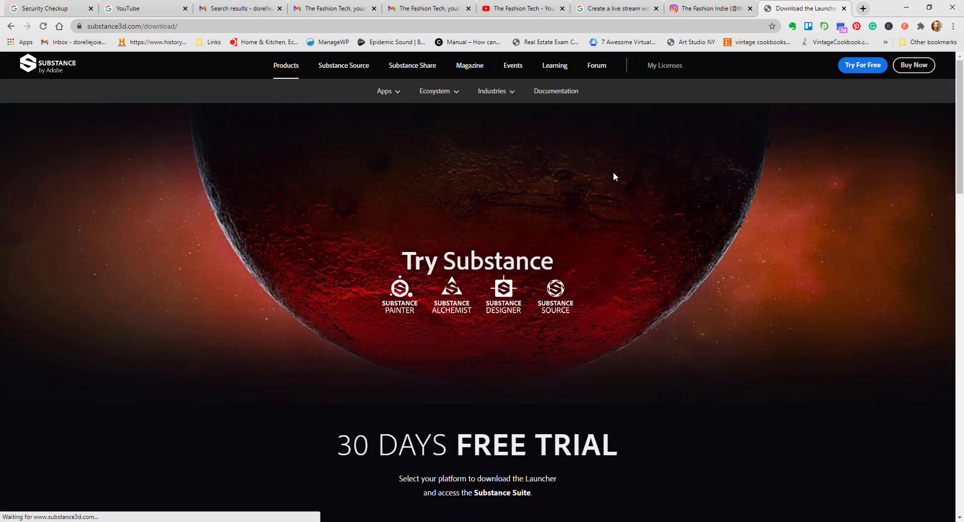
scroll(615, 174, "down", 3)
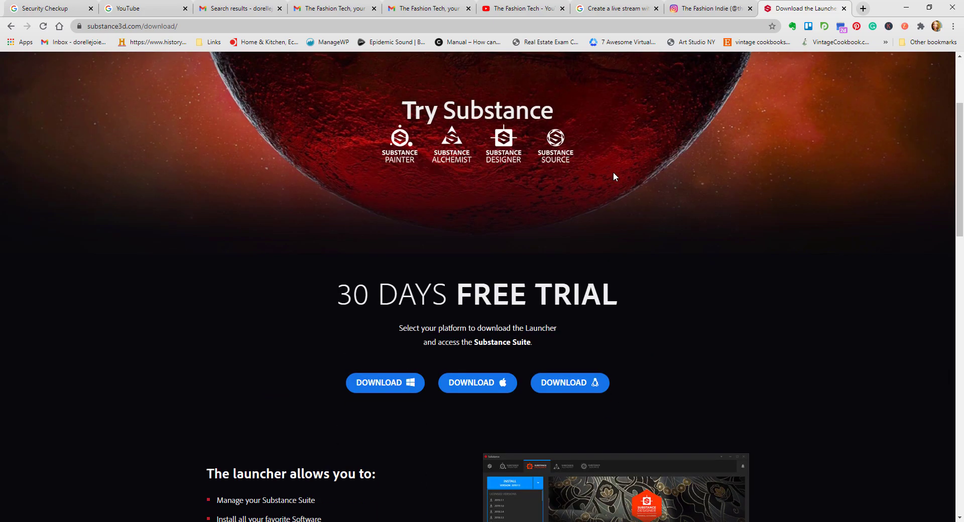
scroll(613, 174, "down", 7)
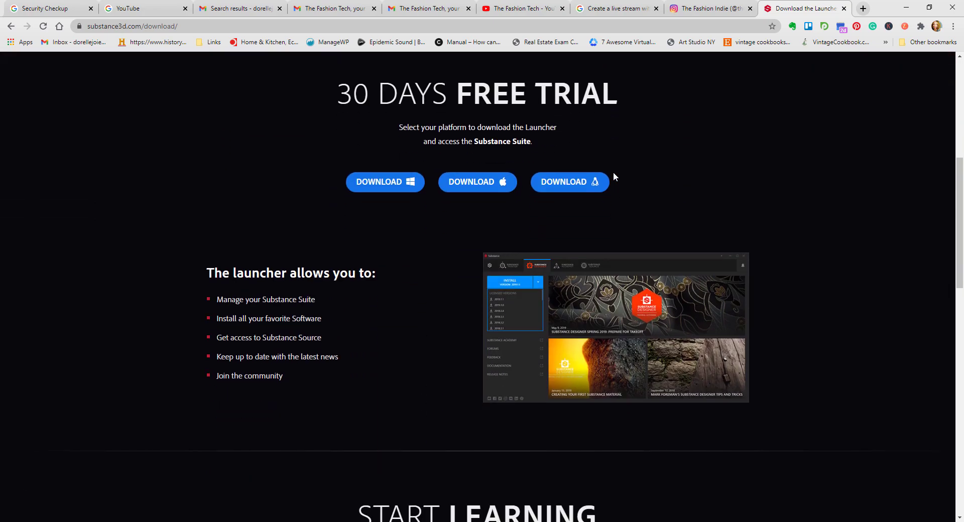
scroll(613, 172, "down", 5)
scroll(613, 170, "down", 6)
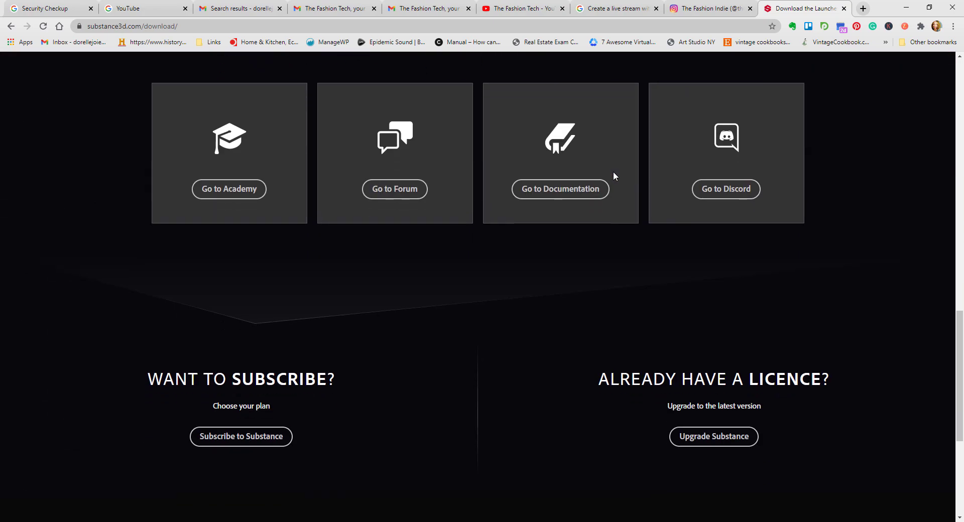
scroll(614, 174, "down", 3)
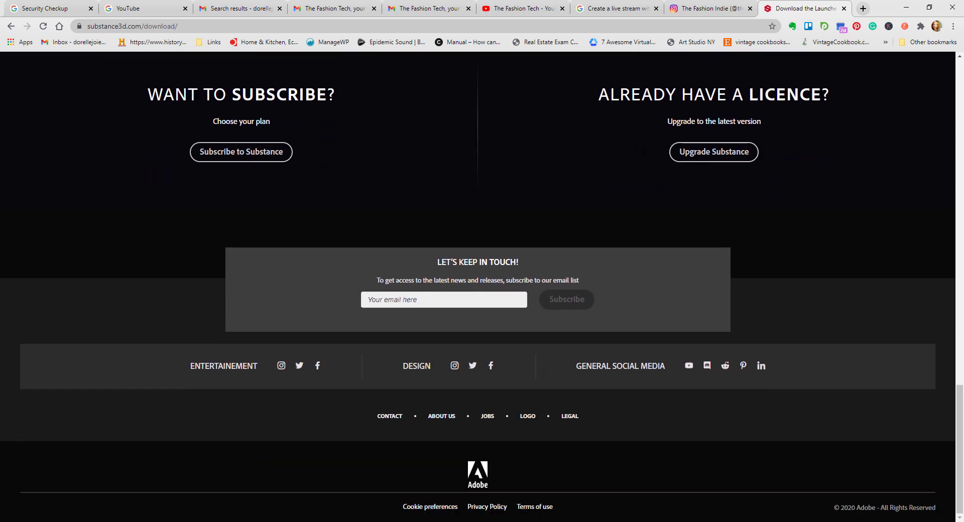
scroll(613, 173, "up", 20)
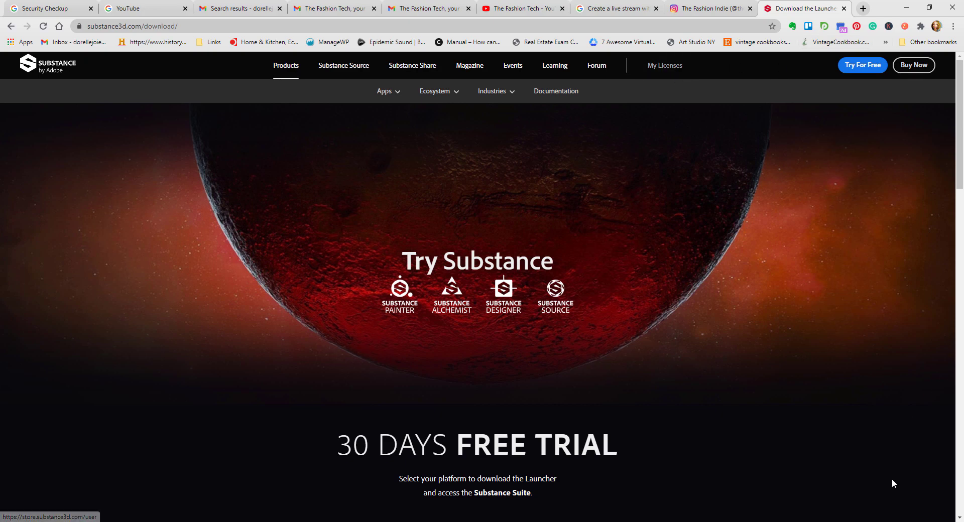
left_click(879, 521)
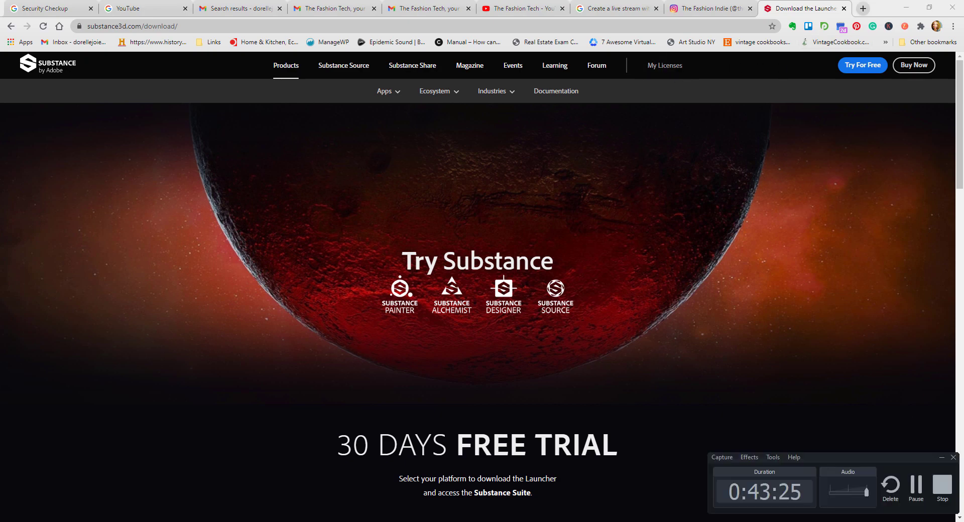
left_click(917, 487)
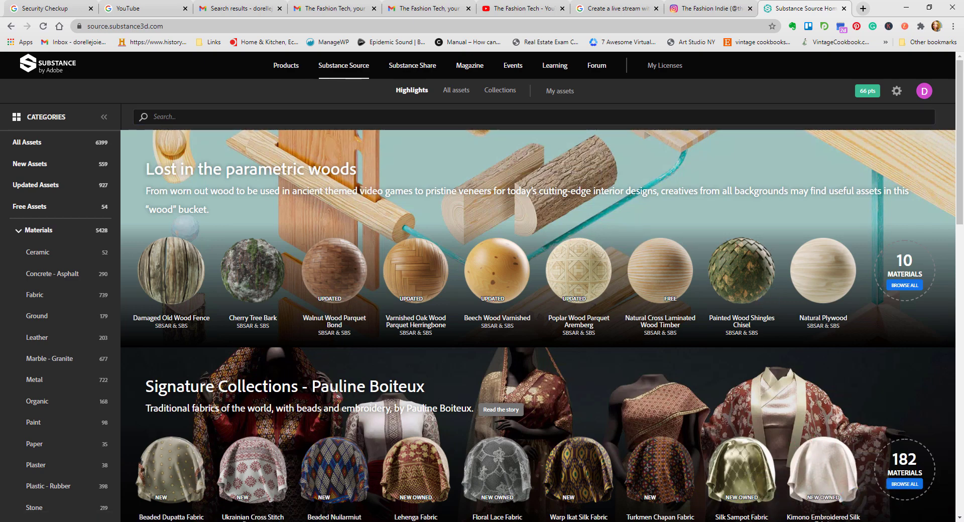
mouse_move(834, 521)
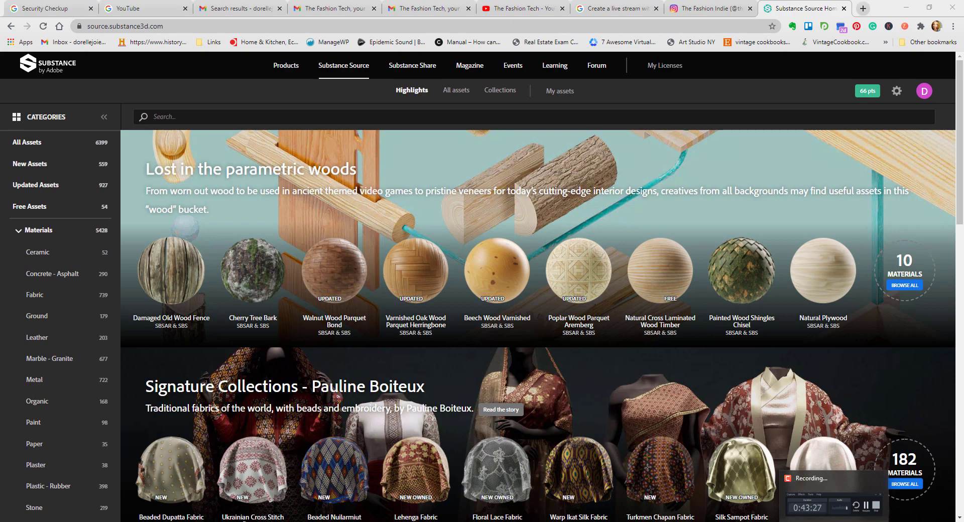
left_click(844, 517)
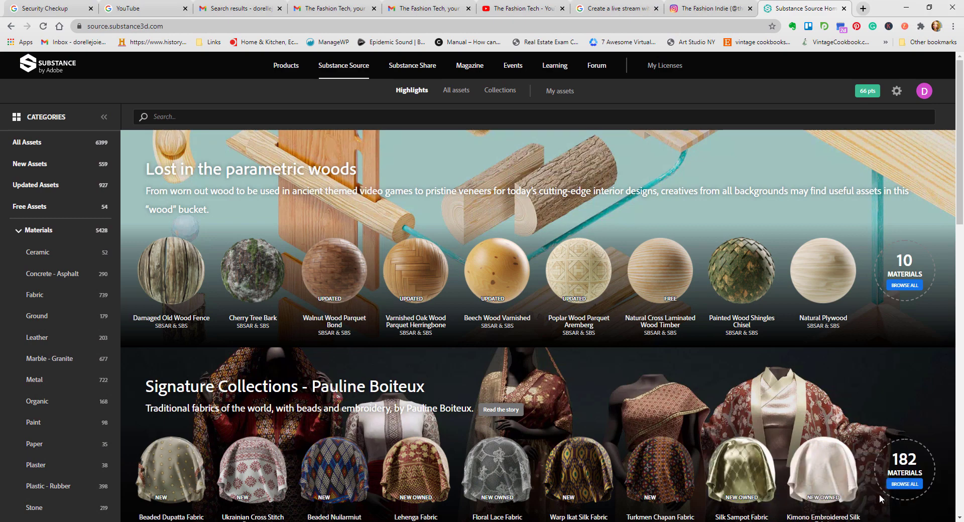
Step: Browse the Fabric materials, open Layered Kuba Pattern Fabric and view its presets and interactive 3D preview
mouse_move(829, 257)
left_click(88, 301)
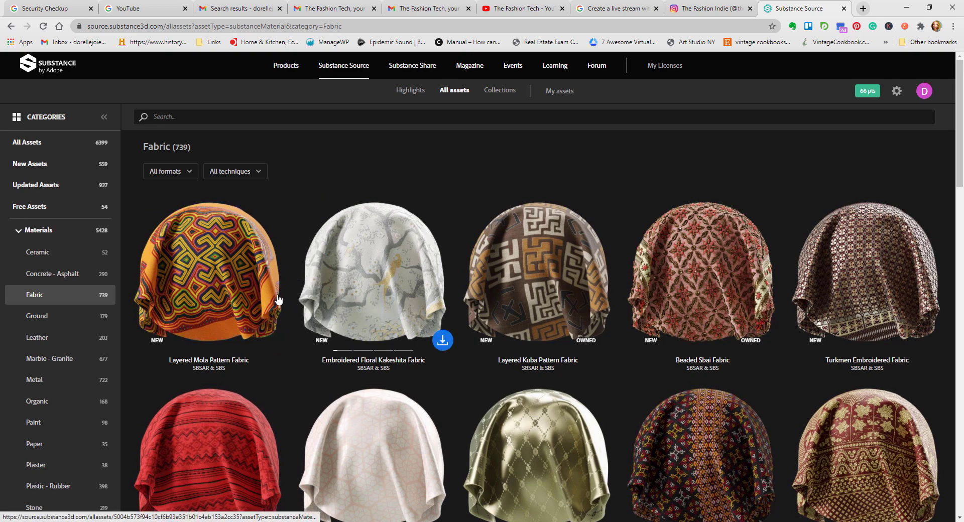
left_click(514, 258)
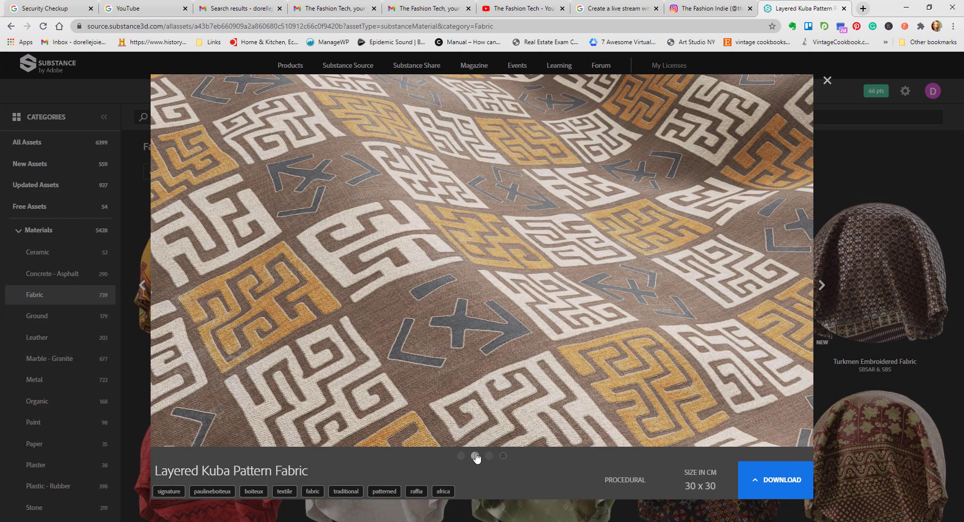
left_click(489, 457)
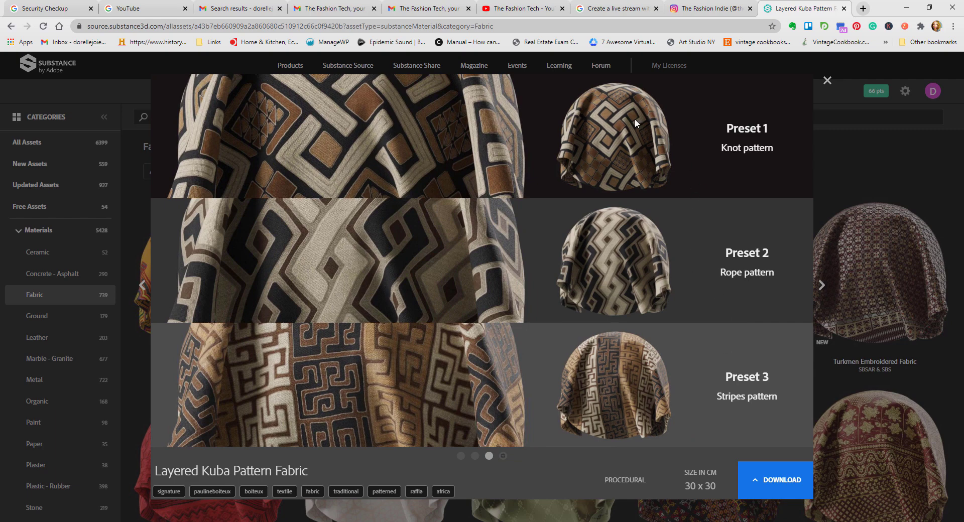
left_click(503, 456)
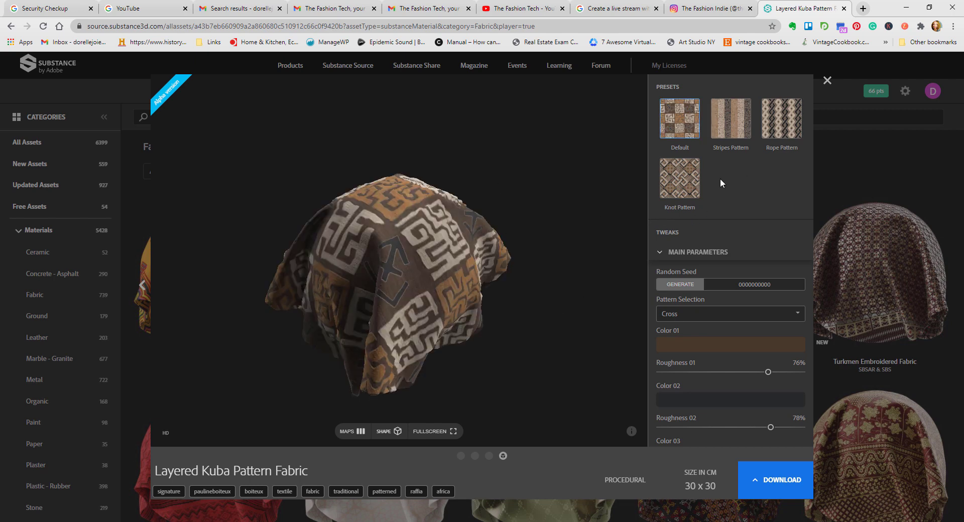
Step: Apply the Knot Pattern preset to Layered Kuba Pattern Fabric and change Color 05 to a light orange
left_click(692, 179)
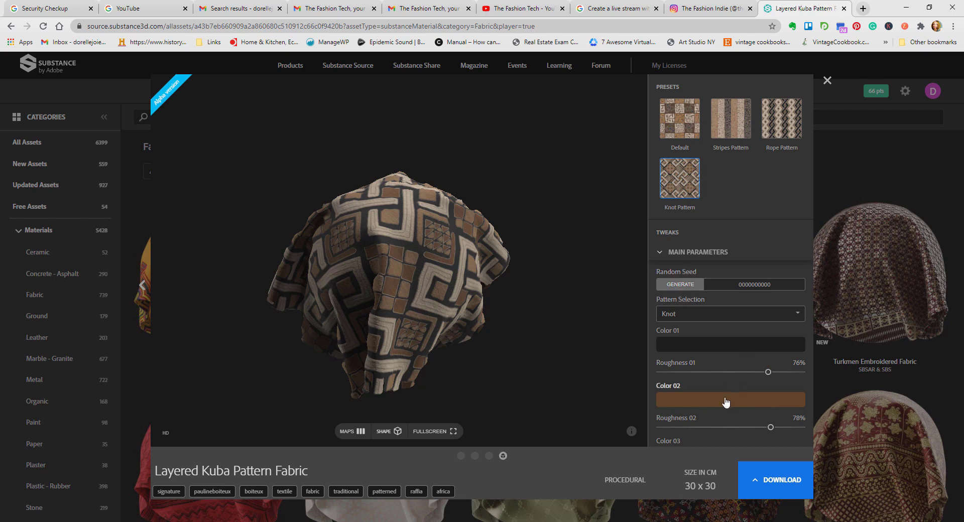
scroll(727, 399, "down", 4)
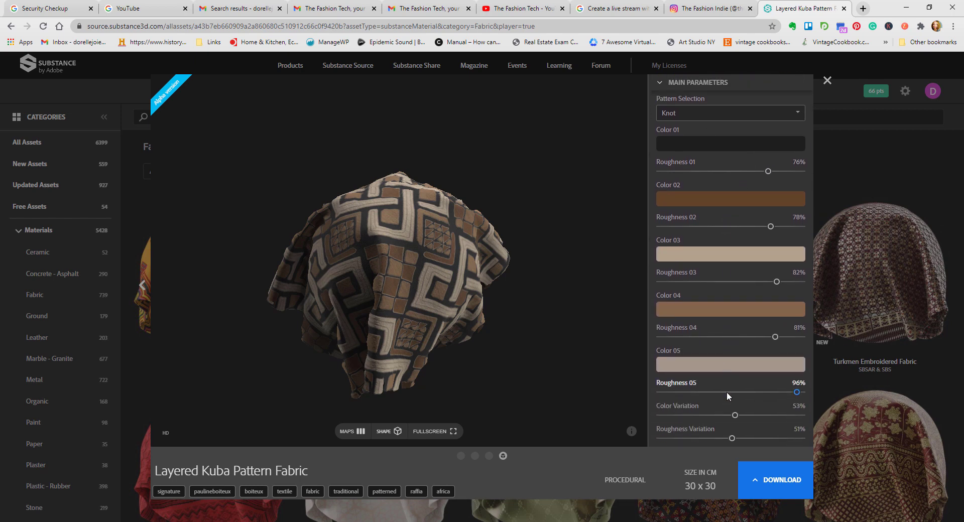
left_click(744, 144)
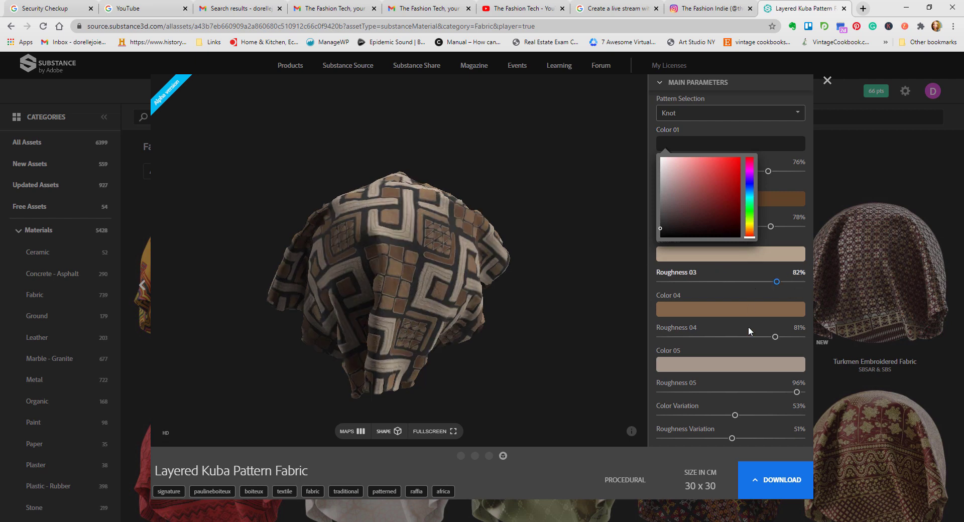
left_click(729, 368)
left_click(667, 387)
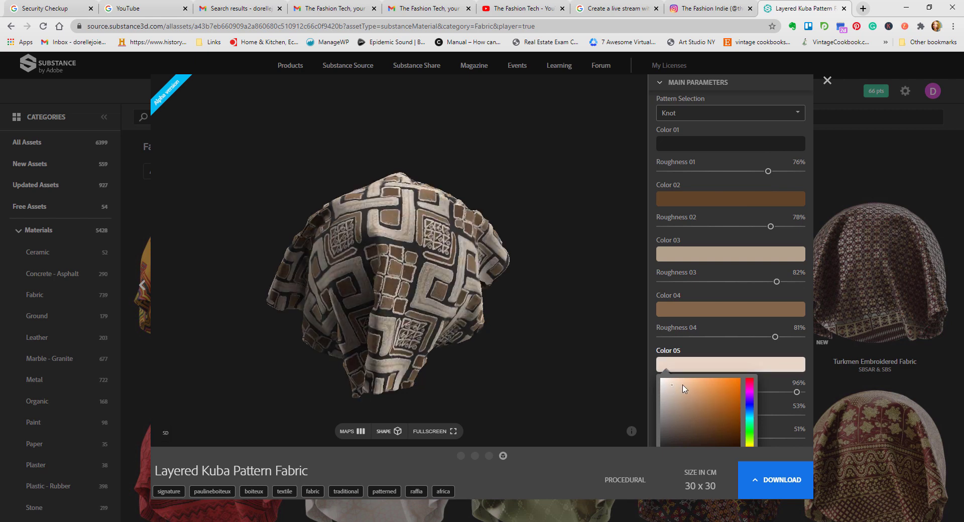
left_click(685, 387)
left_click(696, 389)
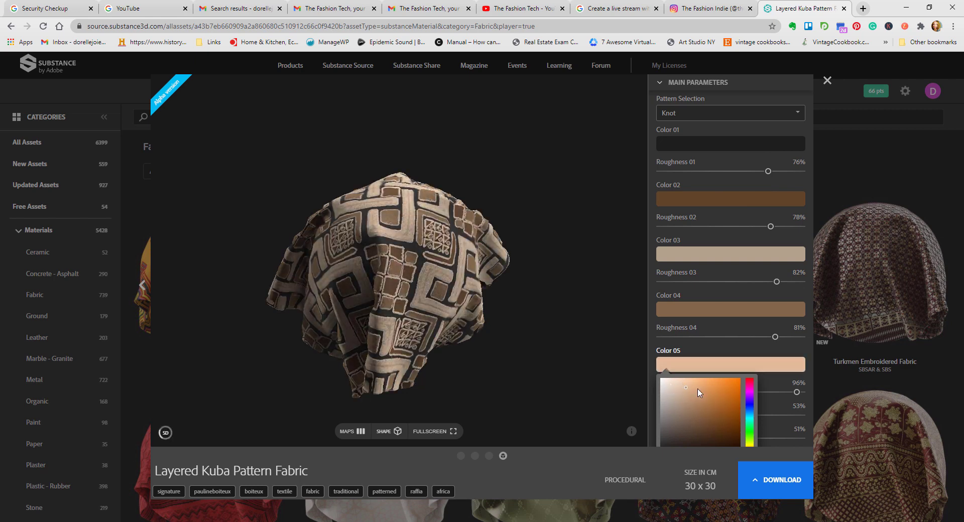
left_click(714, 386)
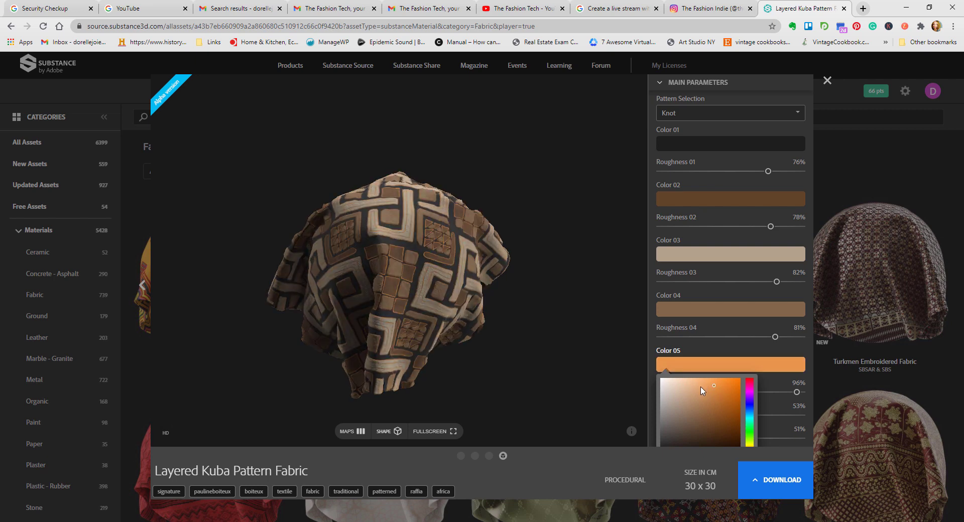
left_click(710, 388)
Step: Change Color 04 to a more saturated orange-brown and rotate the 3D preview to inspect the fabric
scroll(731, 245, "down", 1)
left_click(742, 273)
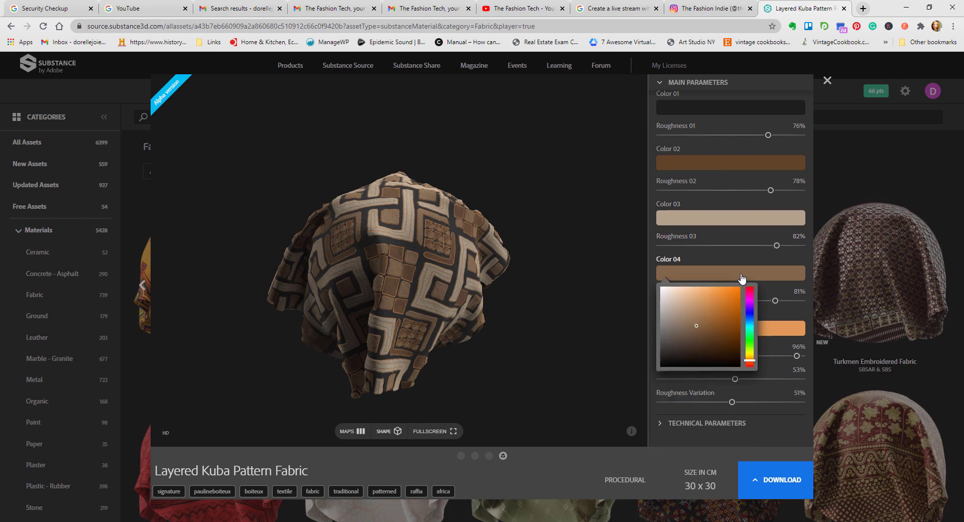
left_click(722, 327)
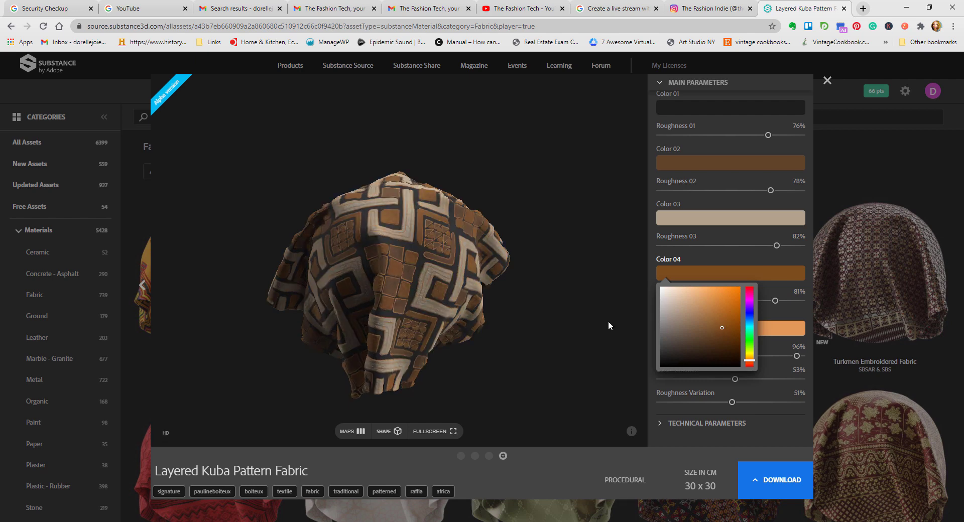
left_click(522, 342)
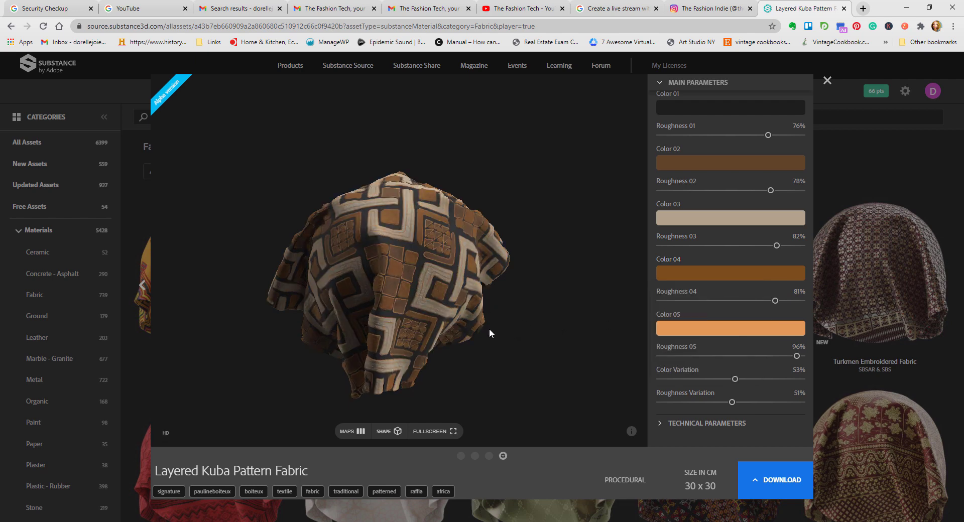
left_click_drag(489, 328, 534, 308)
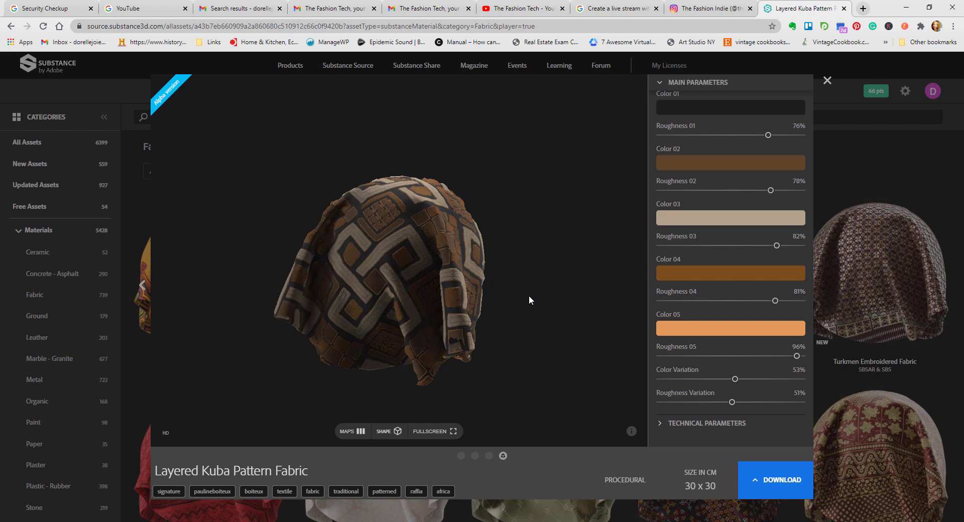
Step: Download the fabric in SBS format and extract layered_kuba_pattern_fabric.zip within the Downloads folder
left_click(781, 472)
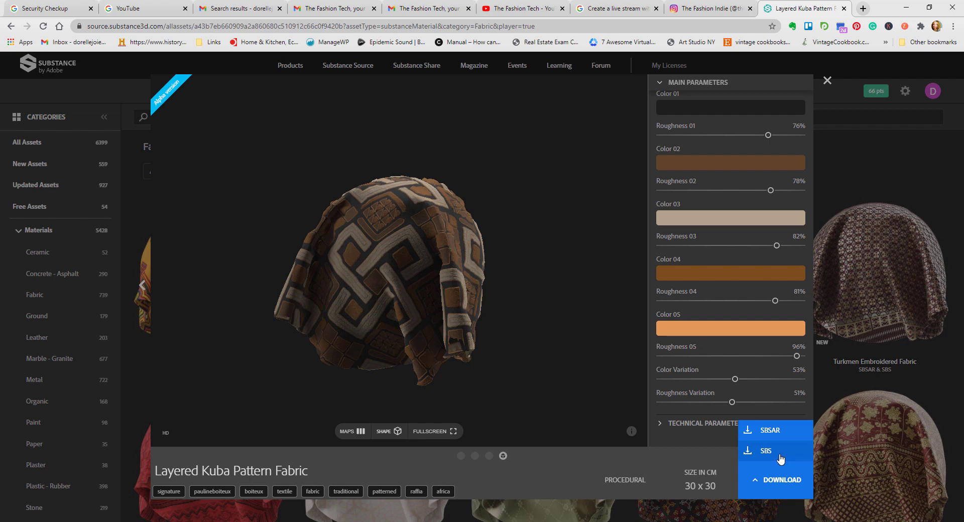
left_click(780, 455)
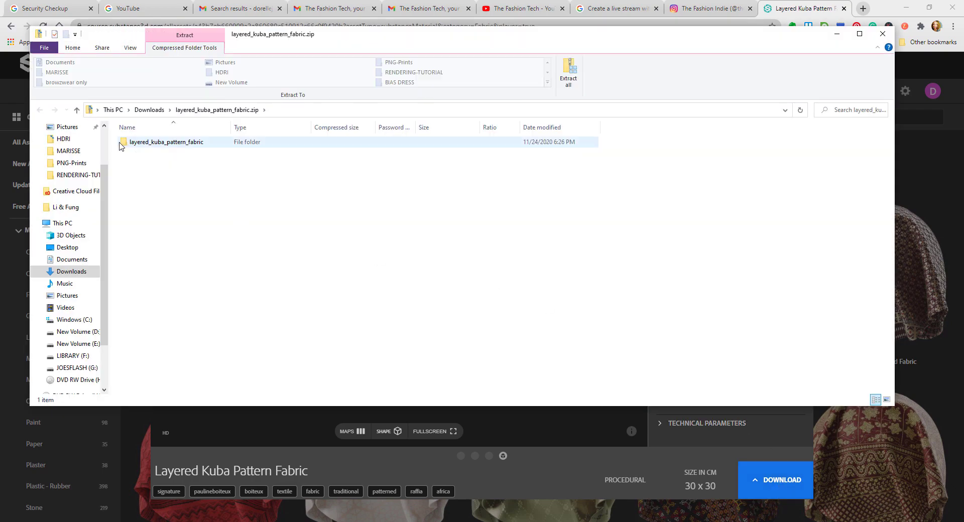
left_click(149, 110)
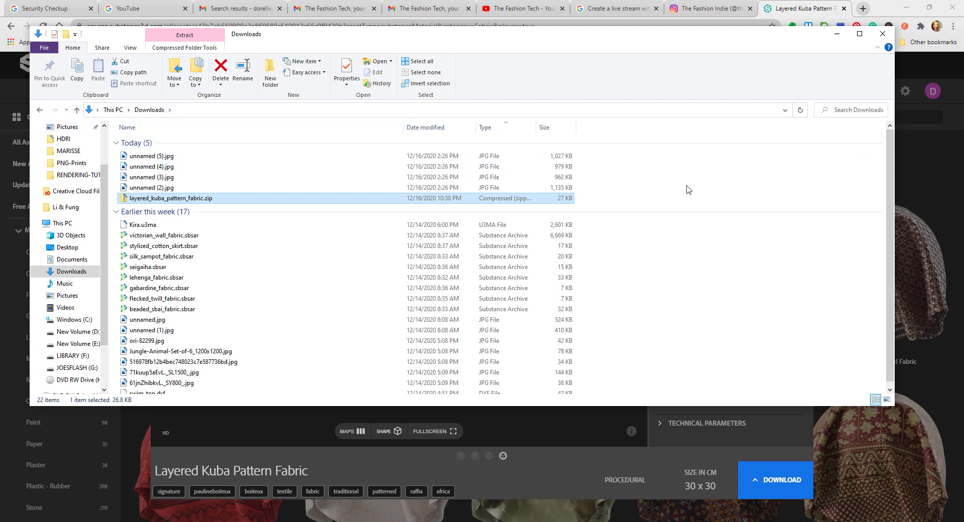
scroll(105, 143, "up", 2)
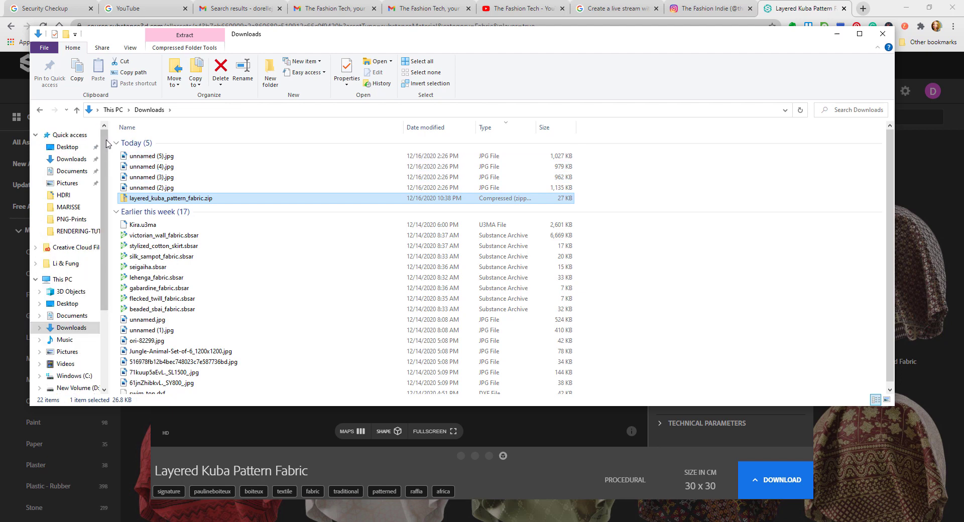
left_click(79, 160)
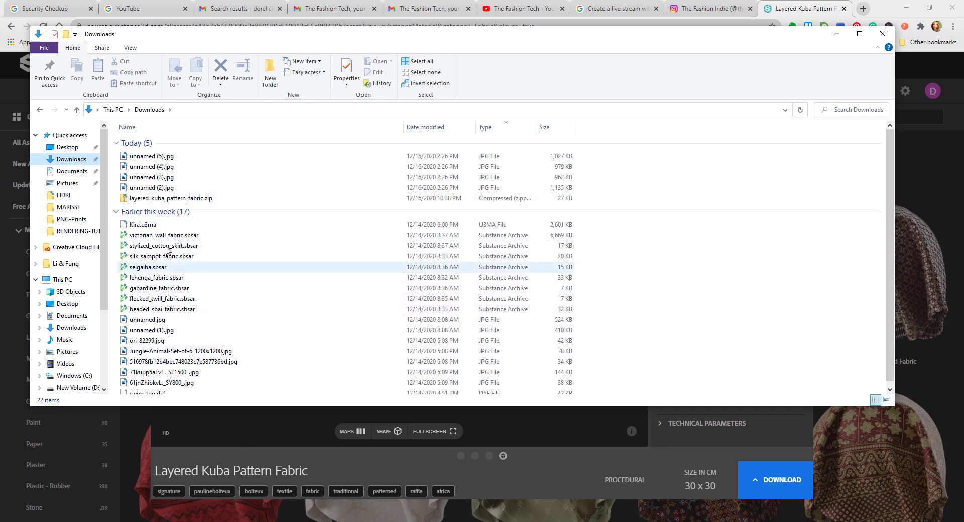
left_click(152, 200)
double_click(152, 201)
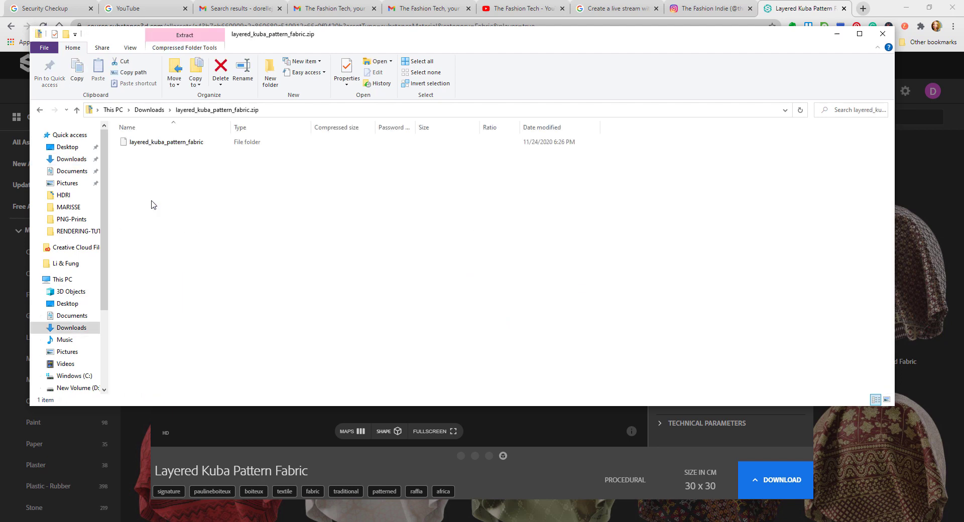
left_click(568, 74)
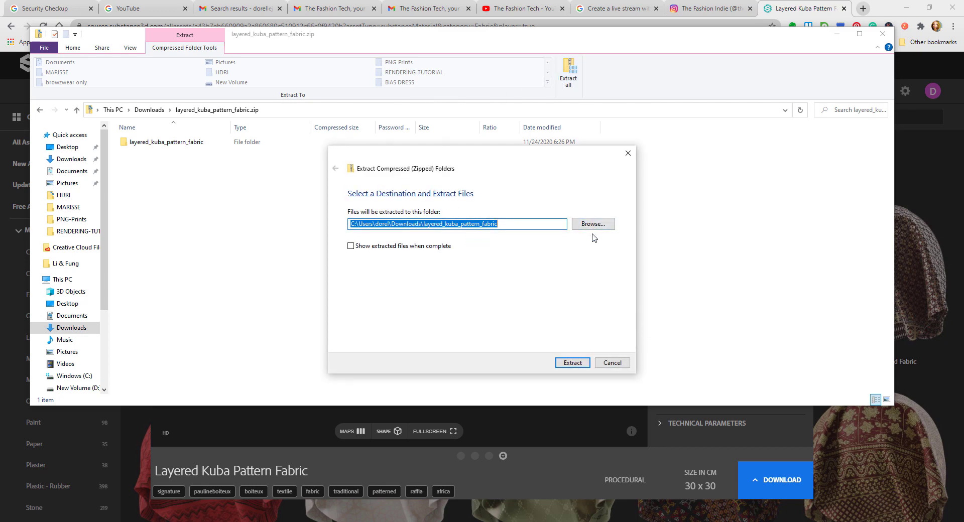
left_click(570, 364)
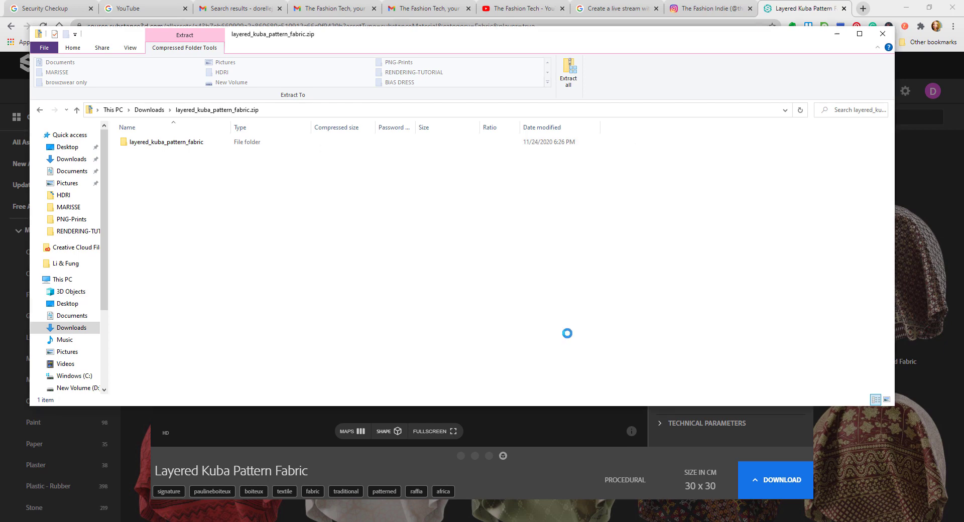
left_click(883, 34)
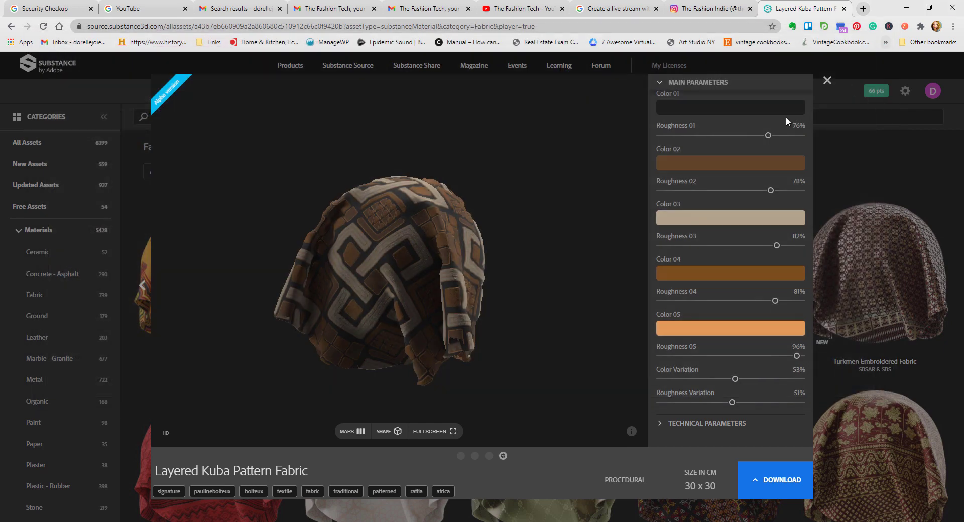
Step: Close the Layered Kuba Pattern Fabric details and browse the other materials in the Fabric category
left_click(826, 81)
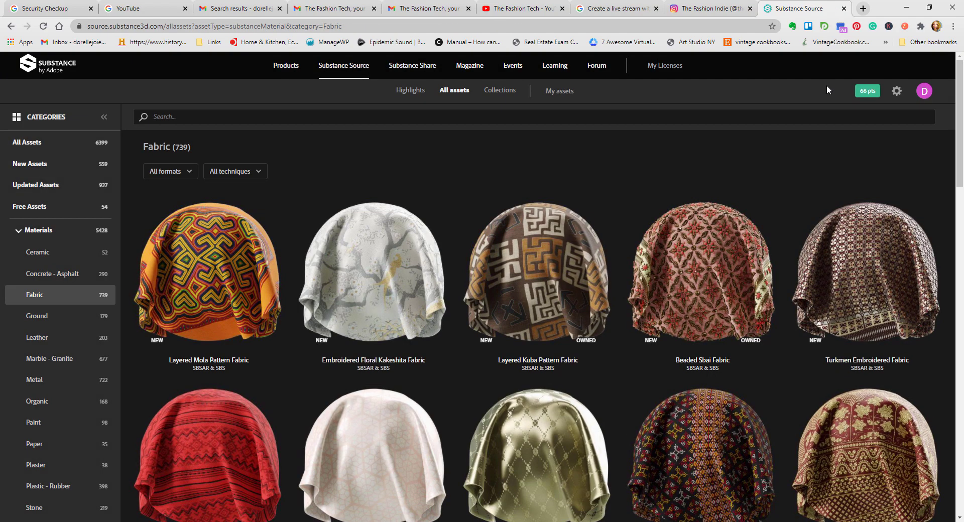
scroll(708, 417, "down", 8)
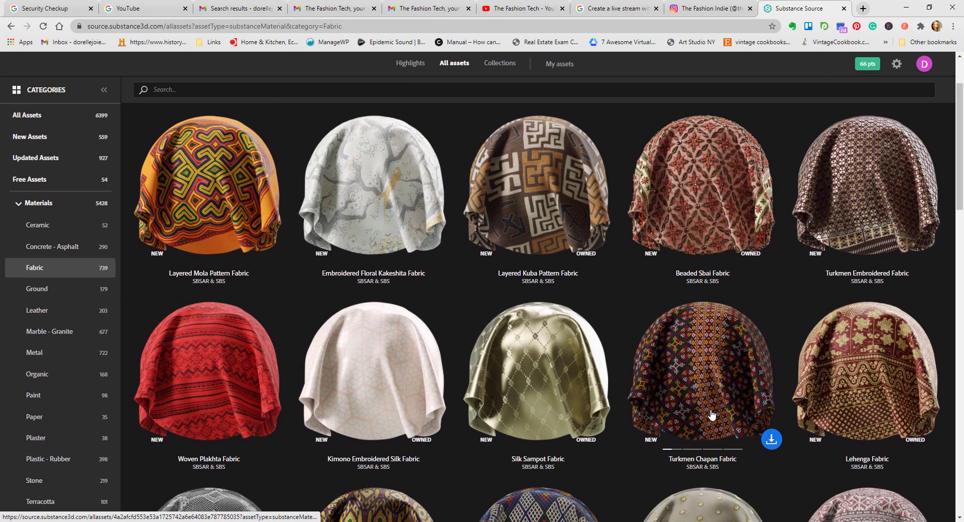
scroll(703, 410, "down", 10)
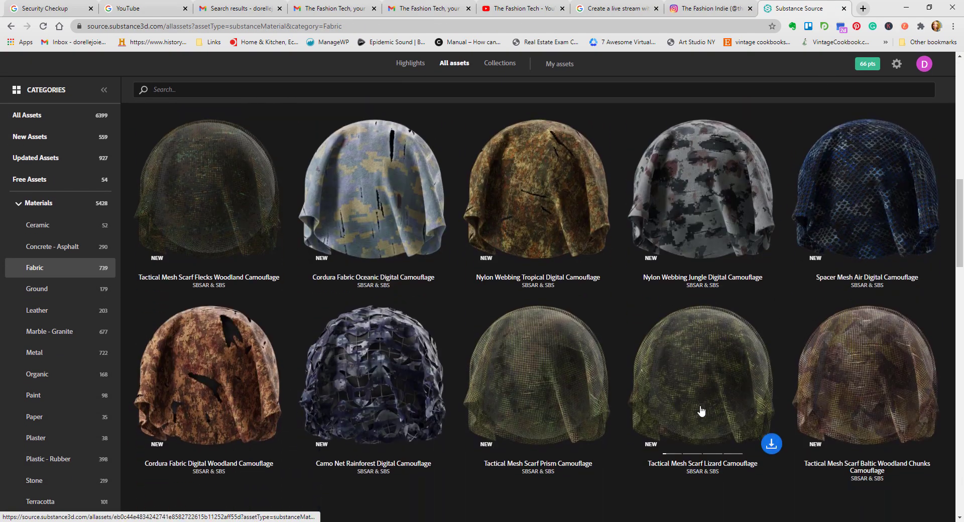
scroll(697, 407, "down", 8)
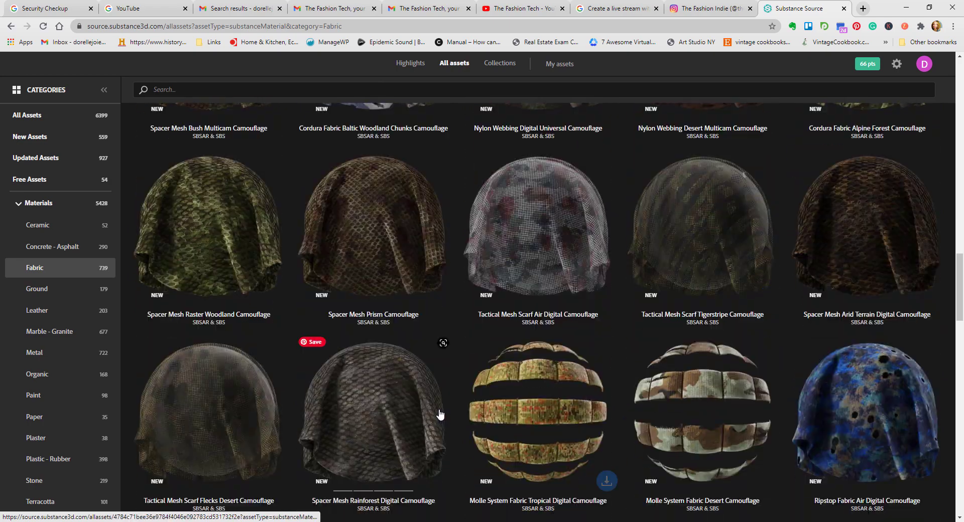
scroll(534, 368, "down", 2)
scroll(533, 368, "down", 3)
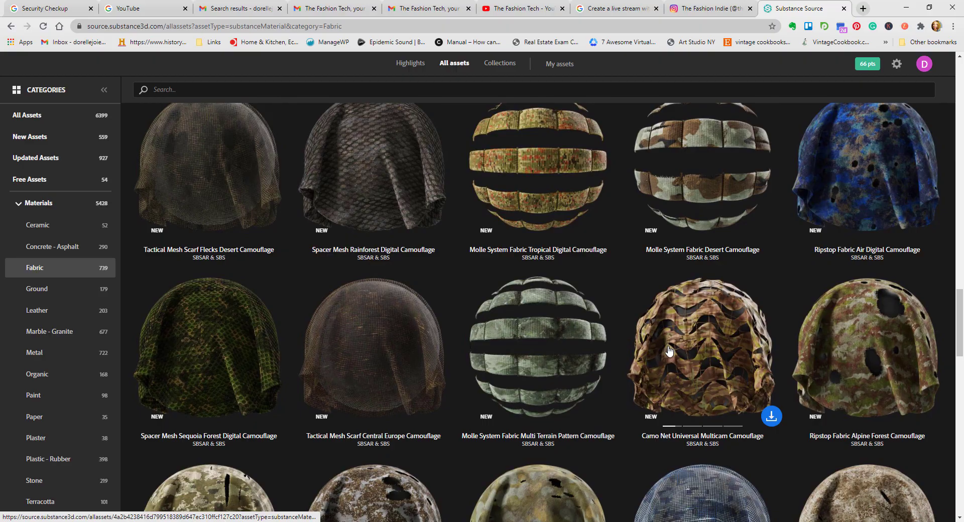
scroll(669, 351, "down", 8)
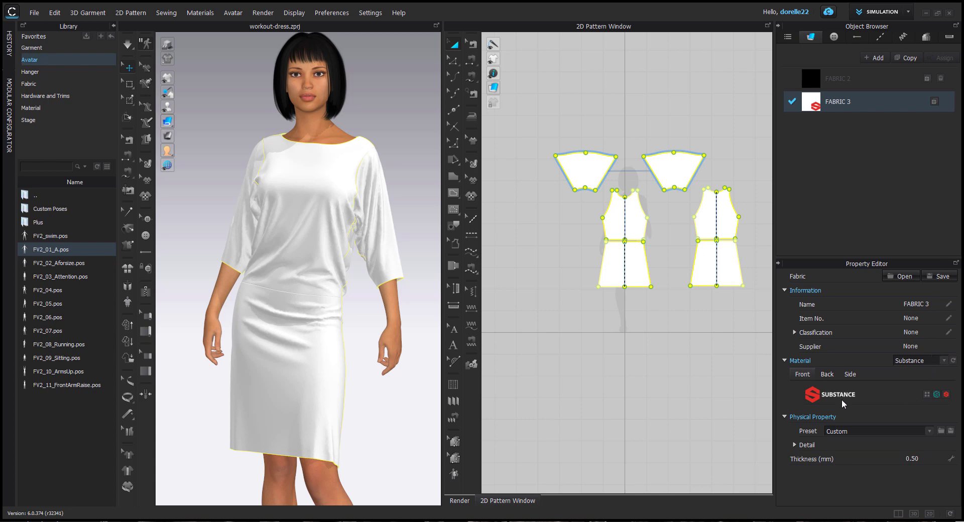
Step: Switch to CLO and try to load a Substance file for FABRIC 3 from the extracted layered_kuba_pattern_fabric folder in Downloads
left_click(927, 395)
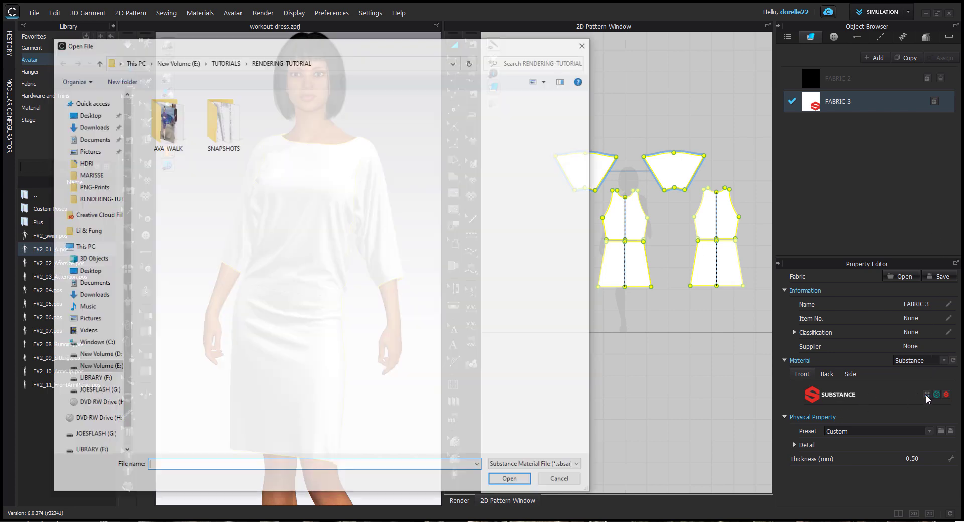
left_click(93, 127)
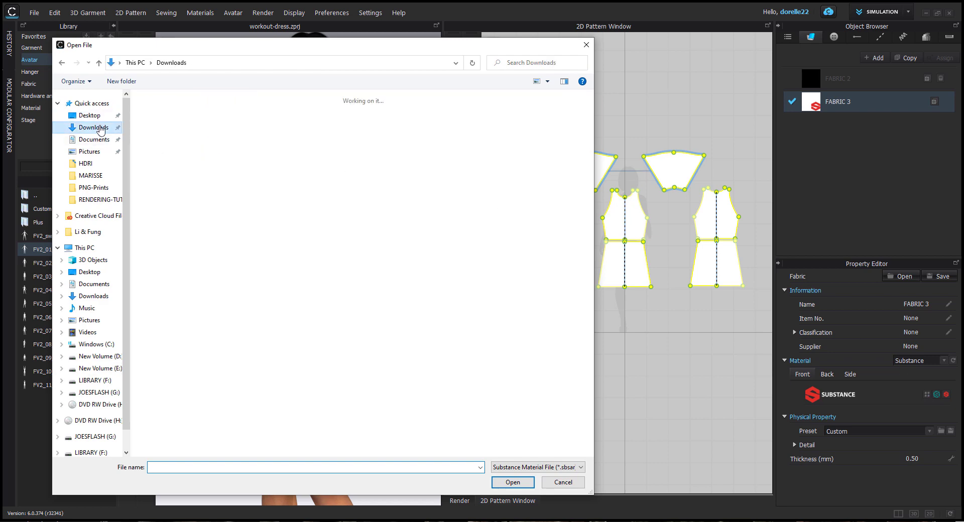
double_click(173, 141)
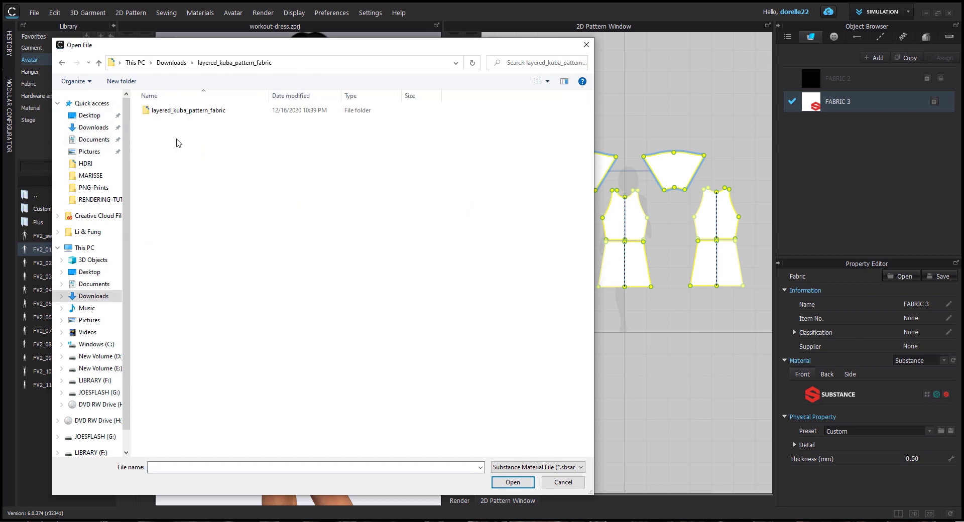
double_click(186, 111)
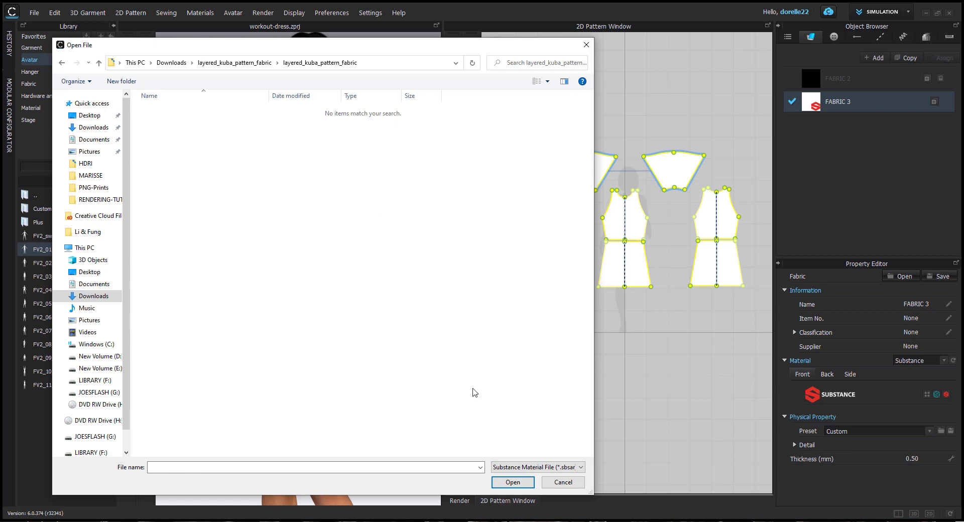
left_click(258, 64)
left_click(173, 62)
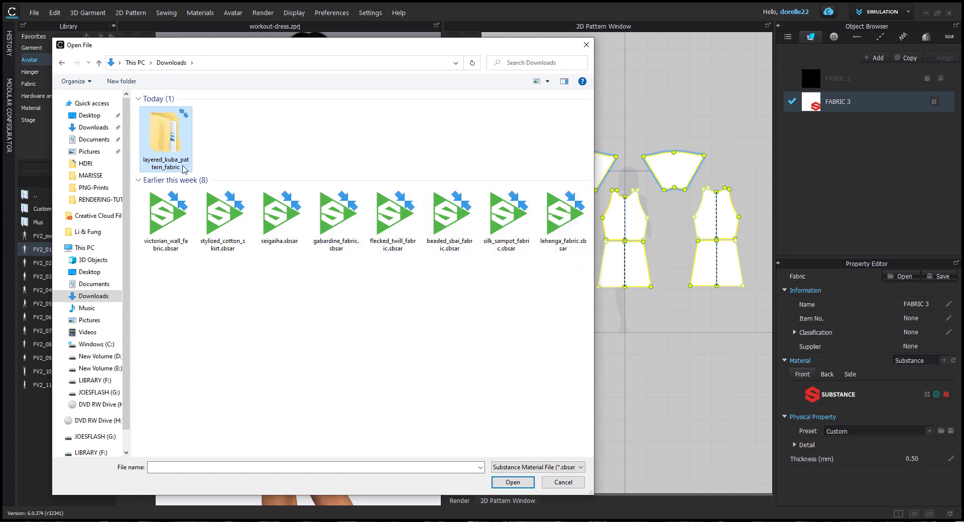
double_click(177, 147)
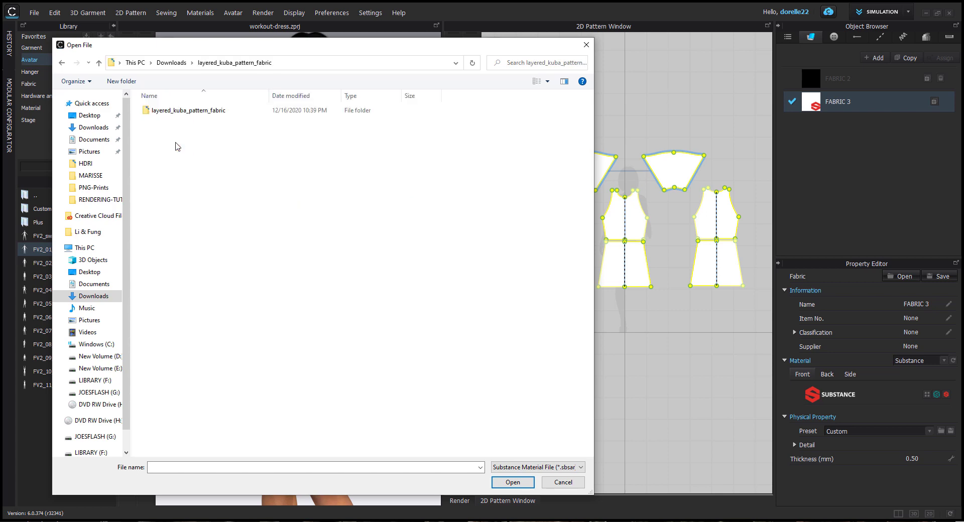
double_click(203, 111)
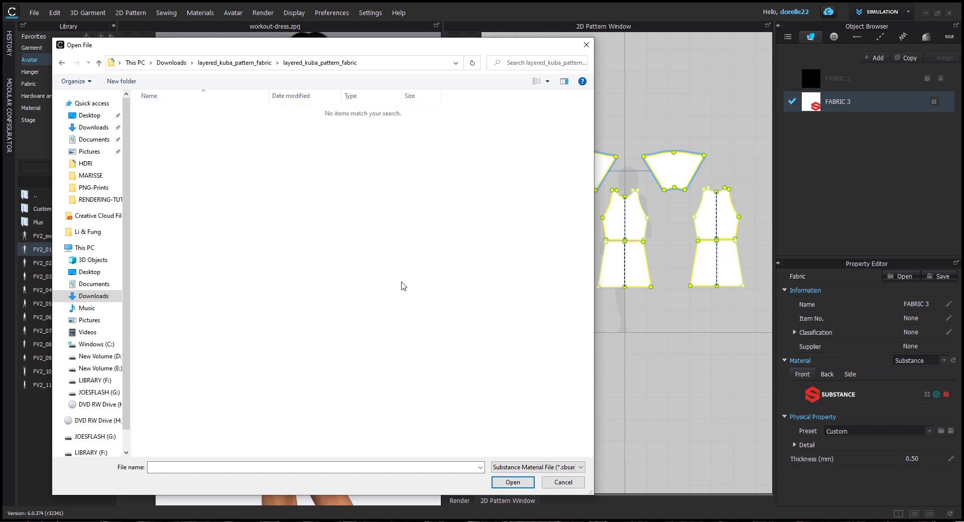
left_click(557, 482)
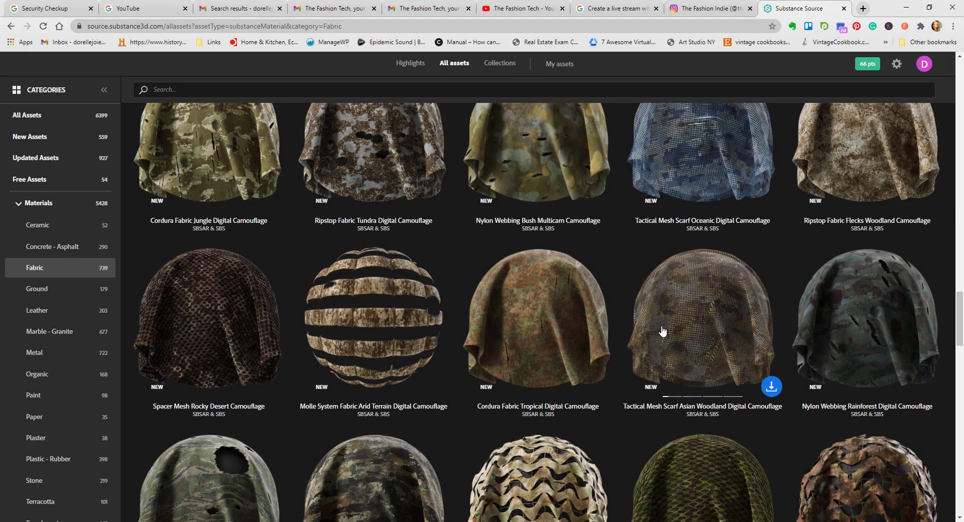
Step: Switch back to Substance Source and download Layered Kuba Pattern Fabric in SBSAR format
scroll(662, 331, "up", 5)
scroll(665, 325, "up", 15)
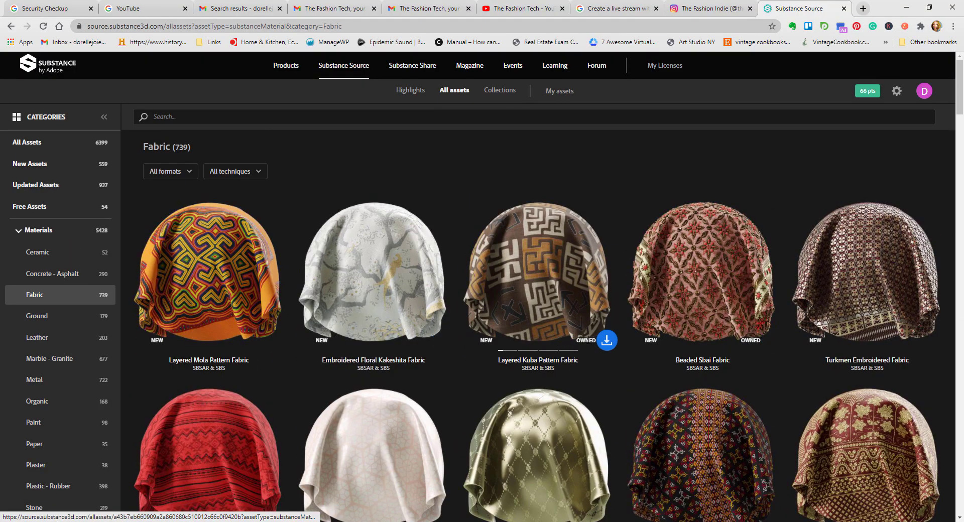
left_click(606, 344)
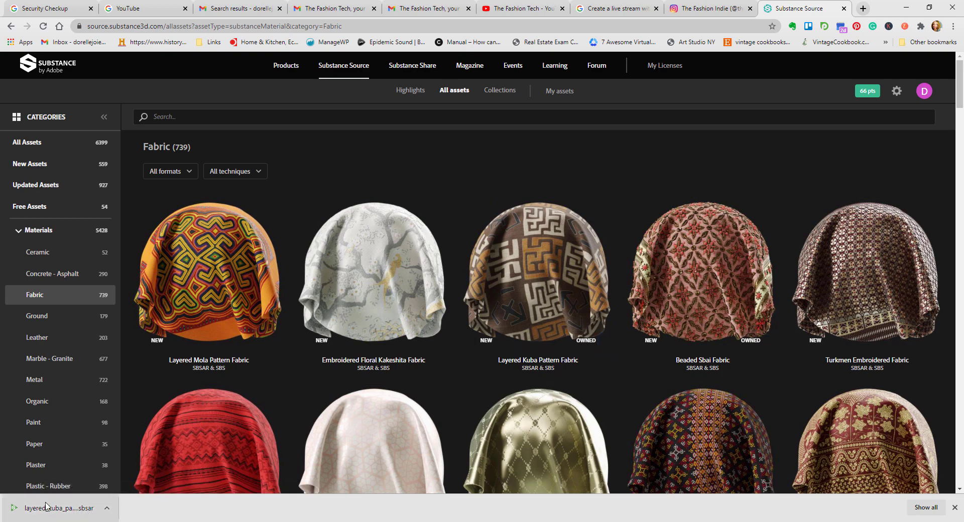
Step: Open the interactive 3D preview of Layered Kuba Pattern Fabric and review its presets and main parameters
left_click(570, 295)
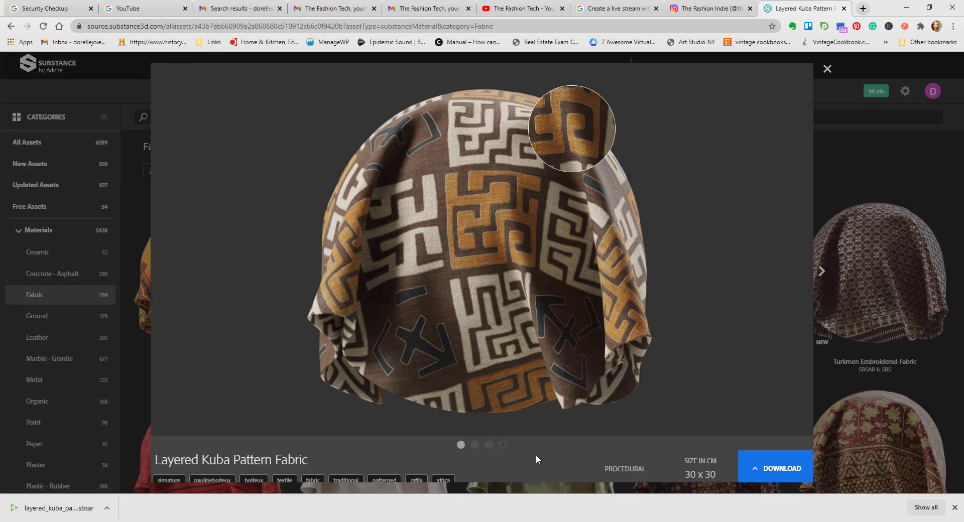
left_click(505, 446)
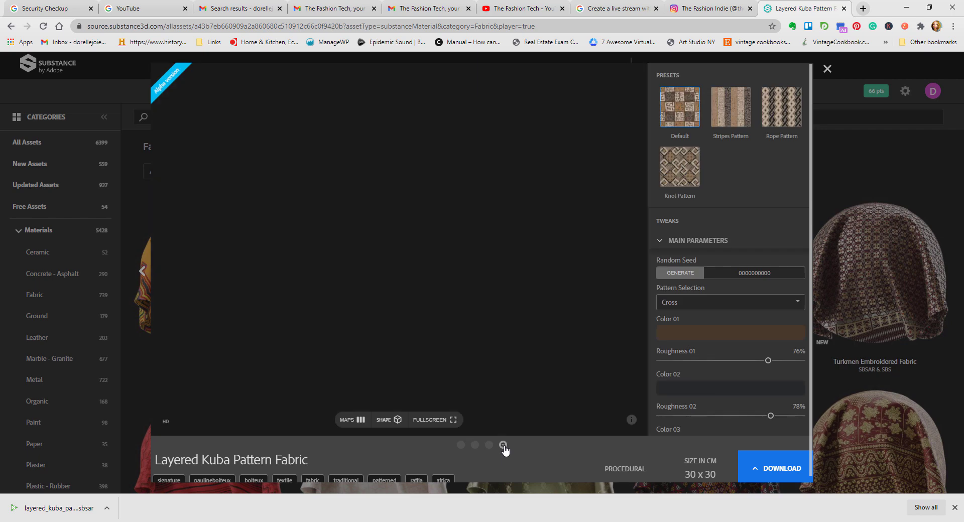
scroll(716, 167, "down", 3)
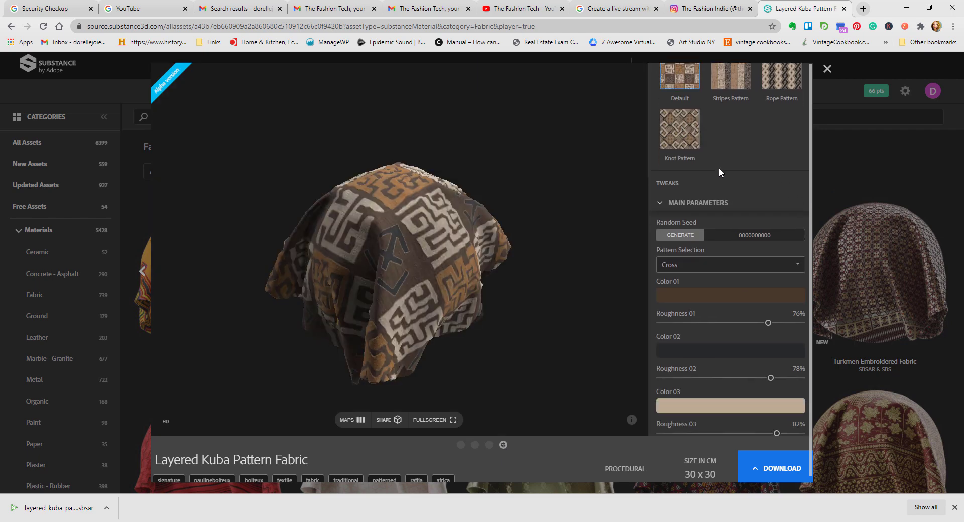
scroll(721, 169, "down", 2)
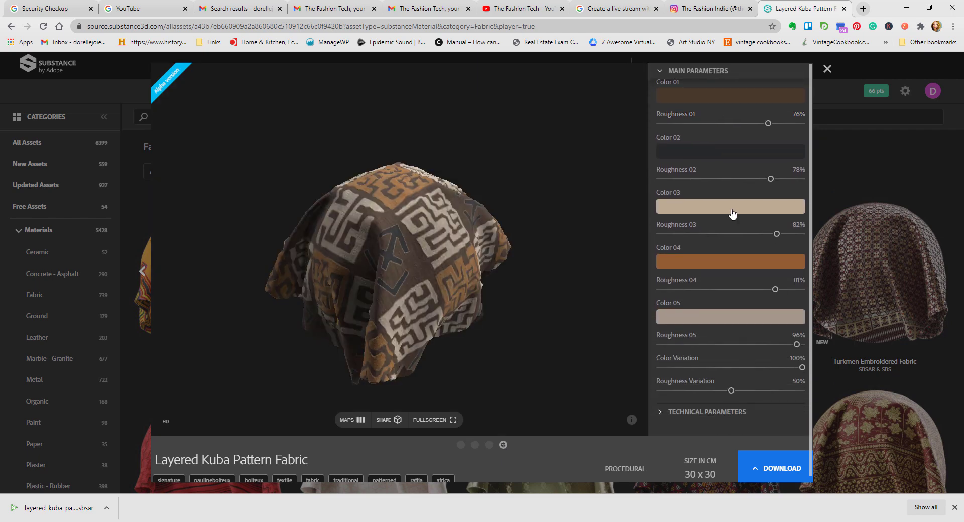
scroll(721, 136, "up", 2)
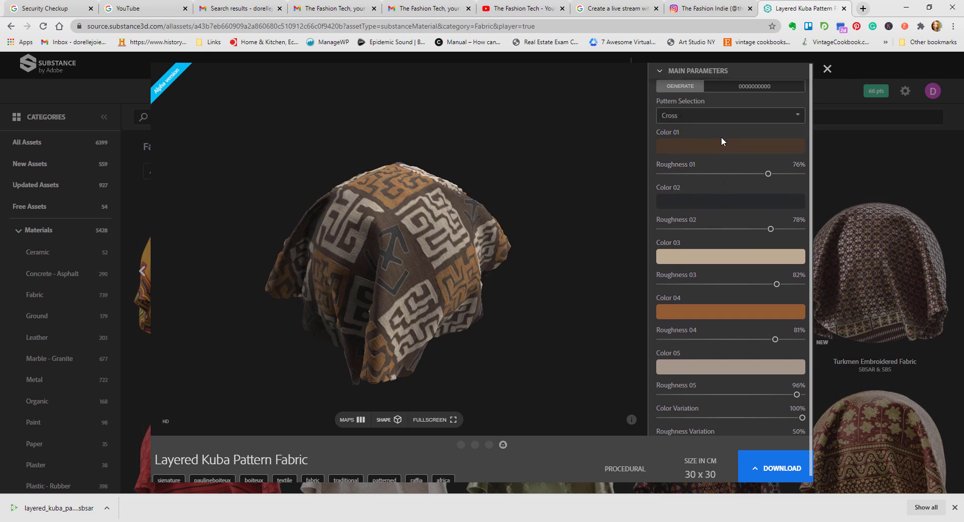
scroll(724, 145, "up", 1)
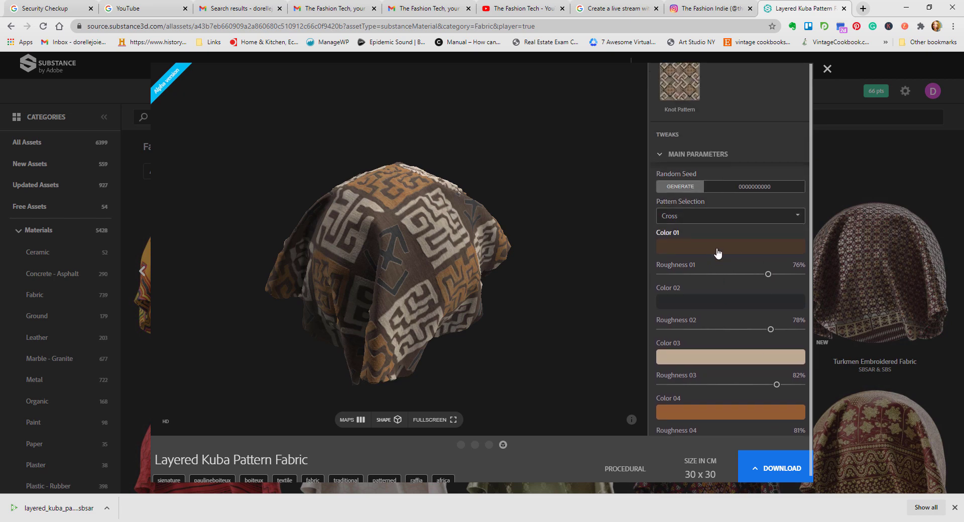
Step: Set Color 01 of Layered Kuba Pattern Fabric to white and download the material again in SBSAR format
left_click(718, 254)
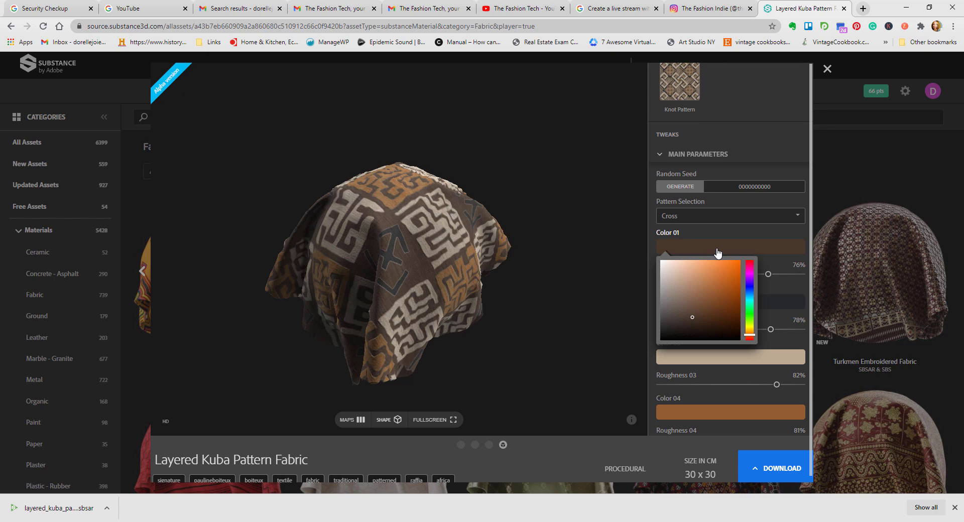
left_click_drag(683, 286, 661, 261)
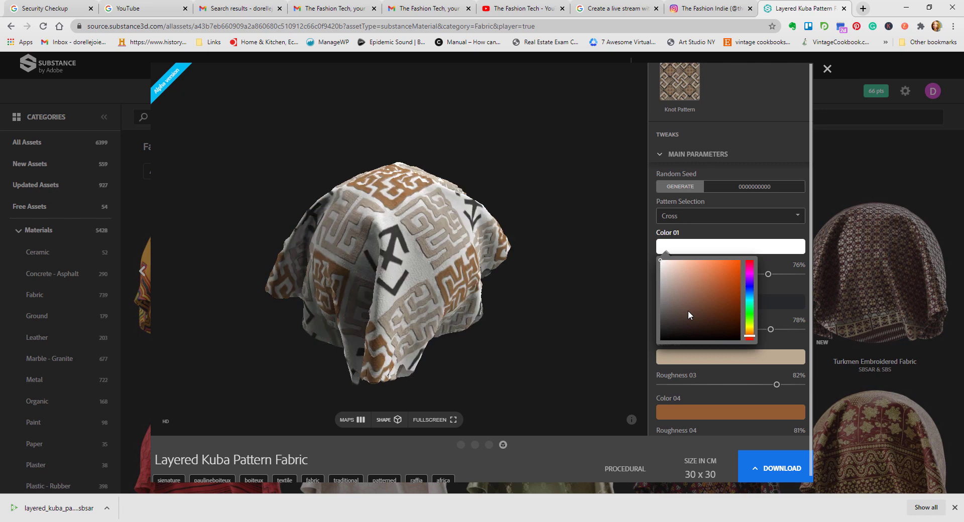
left_click(772, 472)
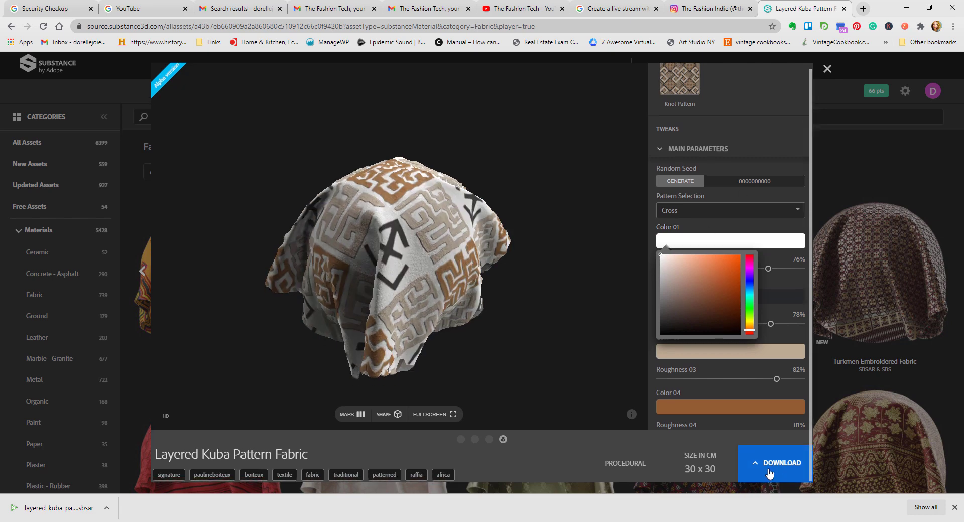
left_click(767, 435)
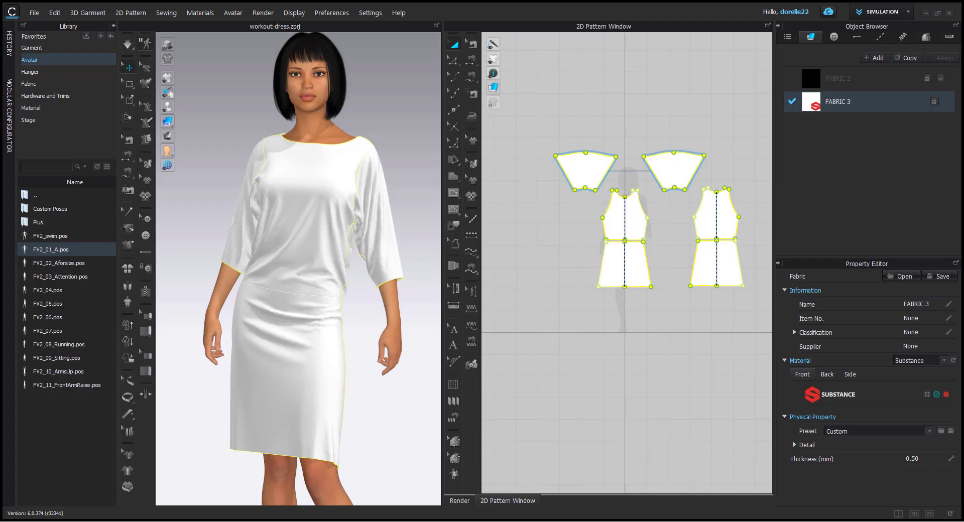
Step: In CLO, load layered_kuba_pattern_fabric (1).sbsar from the Downloads folder as the front Substance material of FABRIC 3
left_click(927, 395)
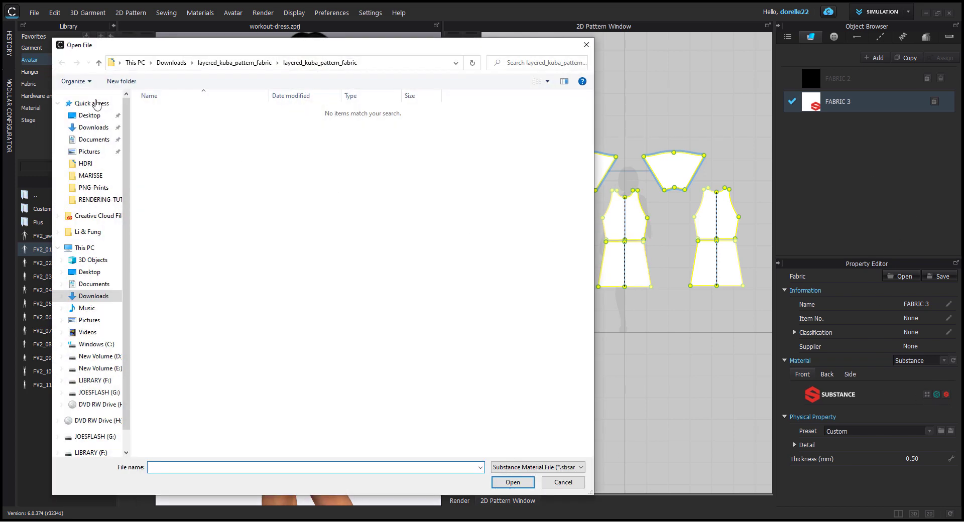
left_click(90, 128)
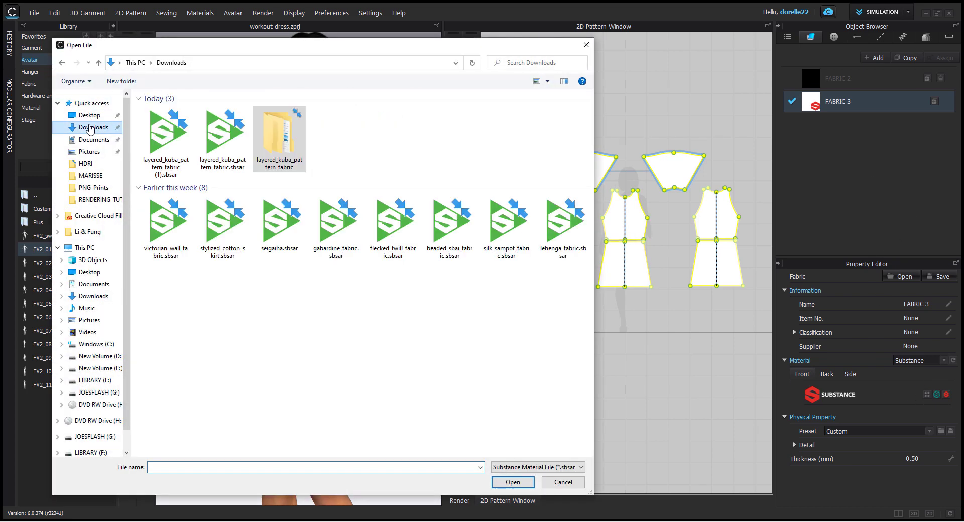
double_click(169, 139)
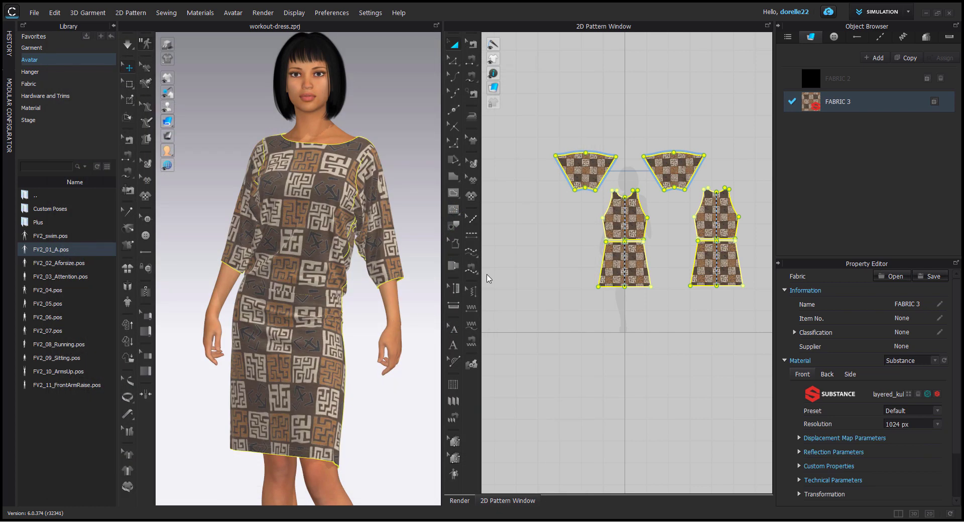
left_click(519, 274)
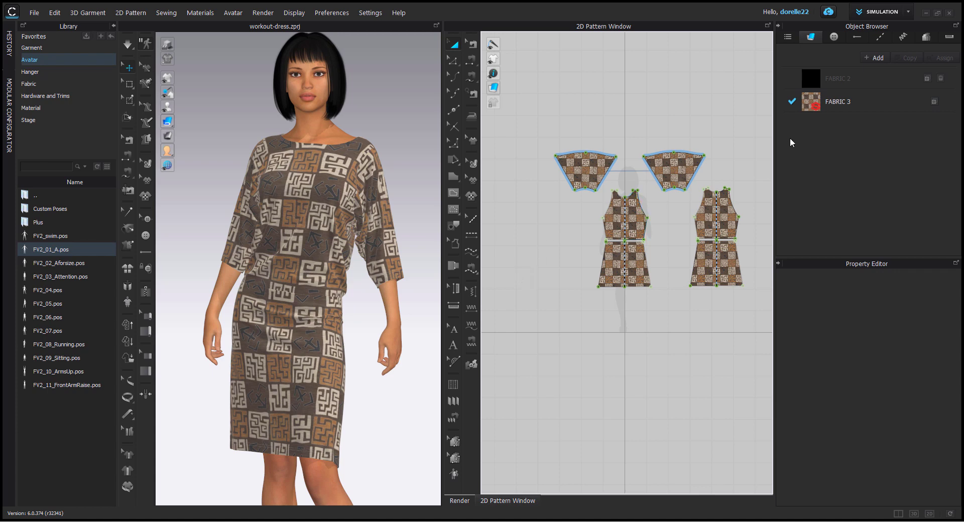
Step: Set Color 01 in FABRIC 3's Custom Properties to the off-white Cappuccino Foam swatch from the PANTONE FHI Polyester TSX palette
left_click(846, 103)
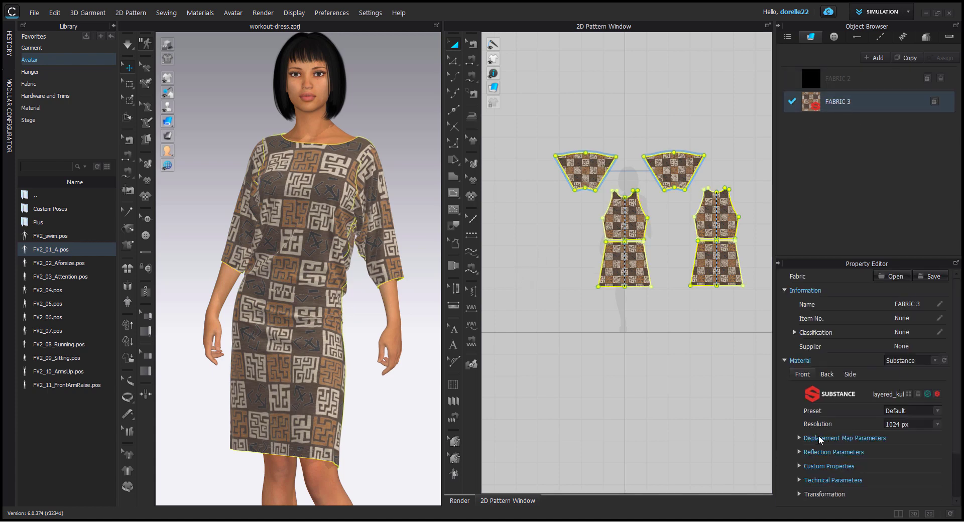
left_click(800, 467)
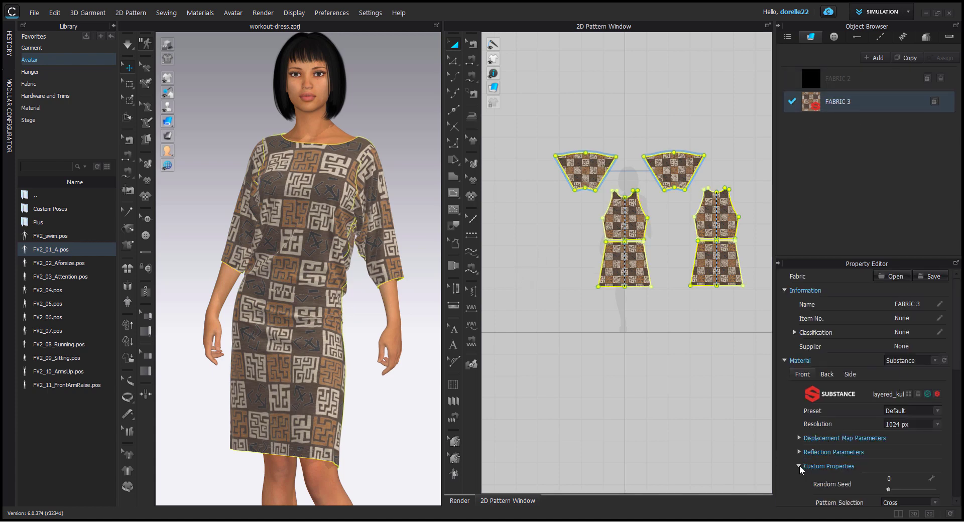
scroll(832, 451, "down", 8)
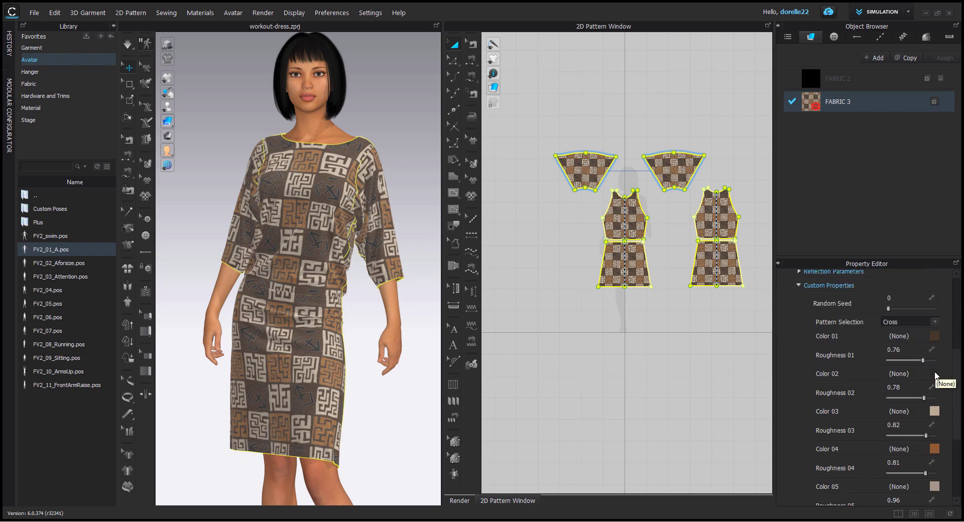
left_click(935, 337)
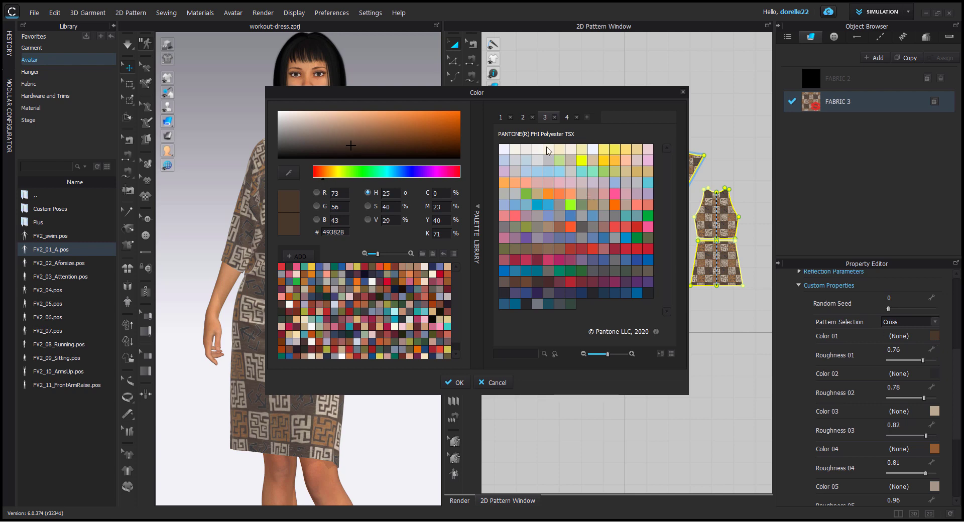
left_click(516, 149)
left_click(455, 383)
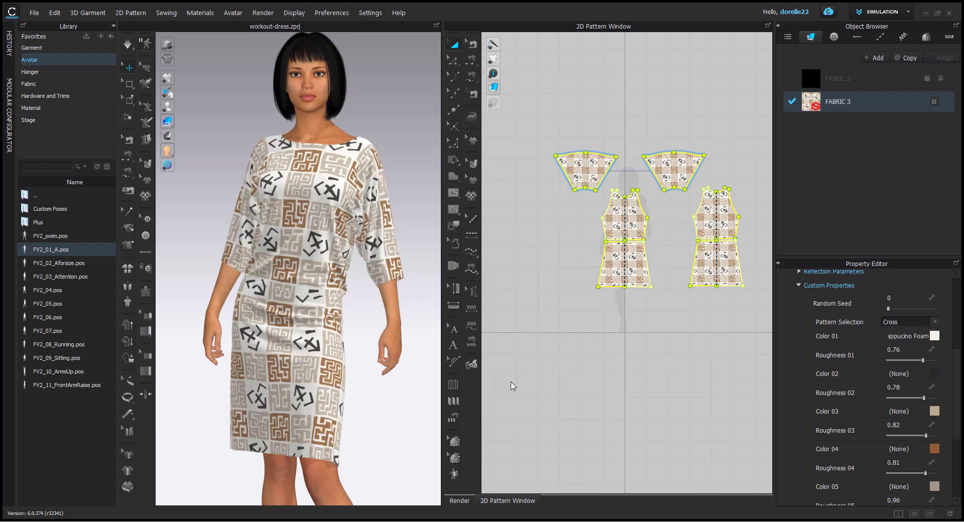
Step: Show the Render window with a close-up of the dress around the waist and hips
left_click(425, 357)
scroll(398, 330, "up", 6)
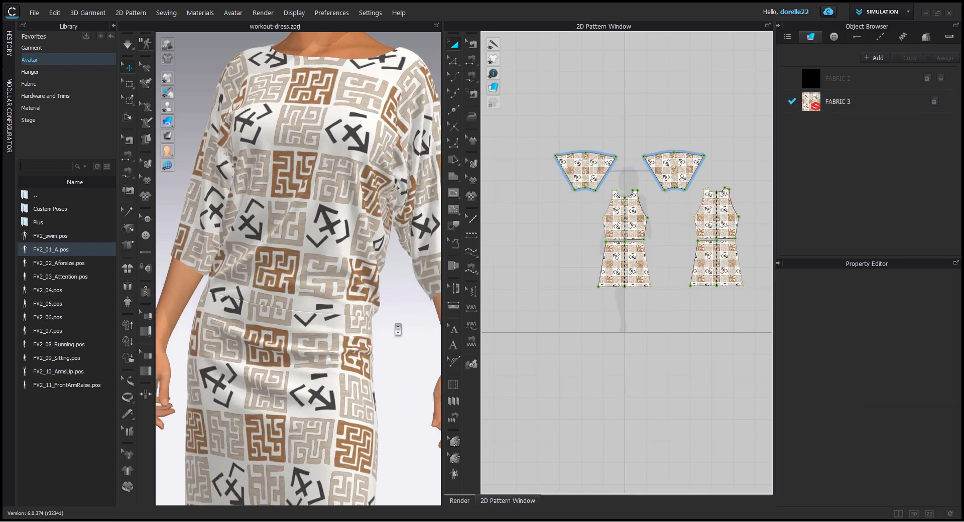
scroll(398, 330, "up", 5)
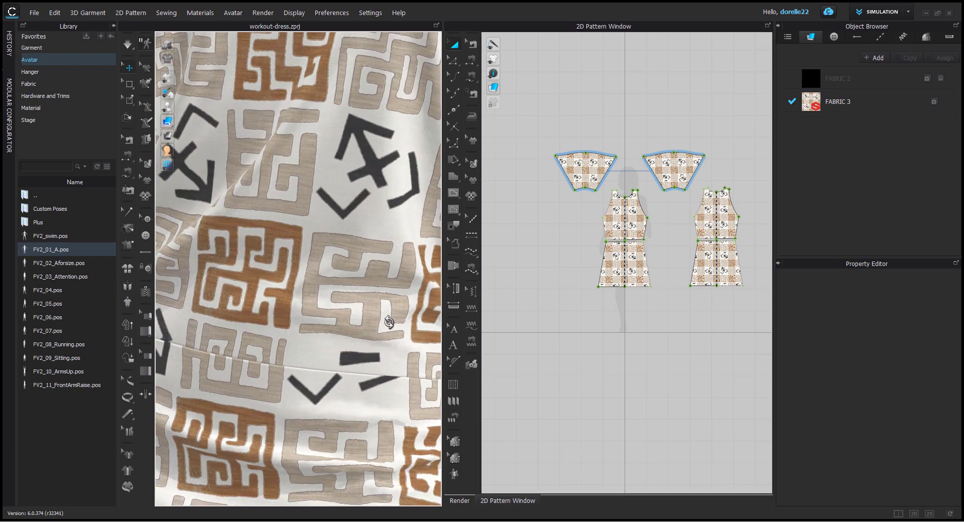
right_click_drag(391, 326, 595, 279)
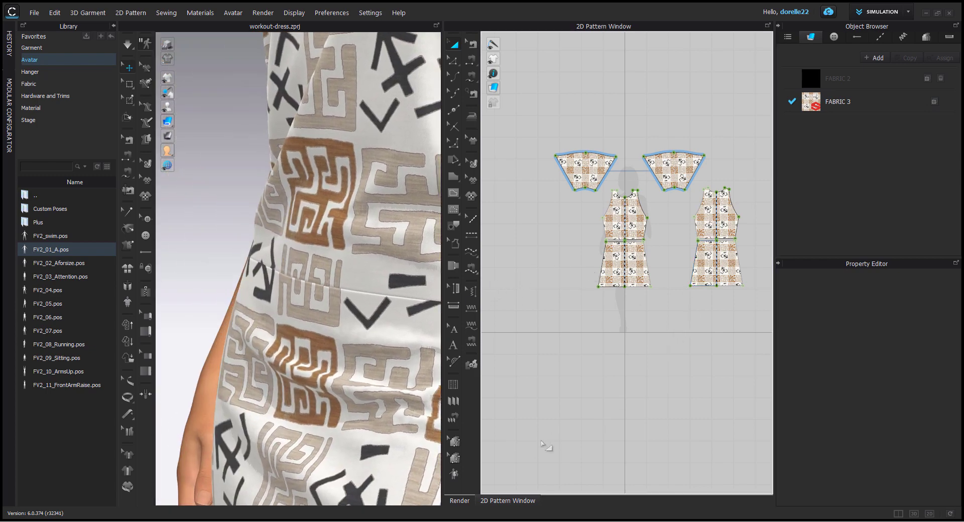
left_click(460, 500)
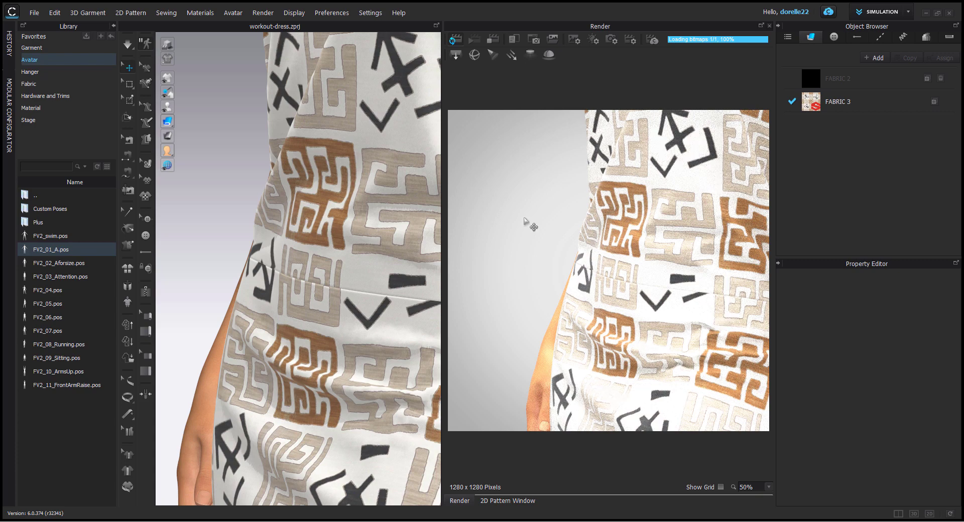
scroll(384, 233, "down", 2)
scroll(384, 233, "down", 1)
middle_click_drag(384, 233, 297, 179)
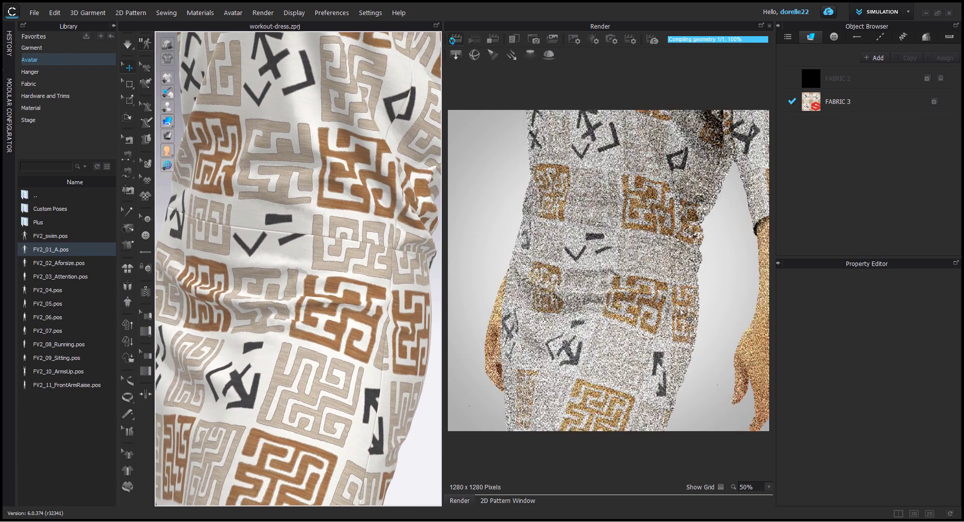
Step: Set the displacement map Amount of FABRIC 3's Substance material to 3.00 mm and inspect the fabric relief in the render
left_click(864, 105)
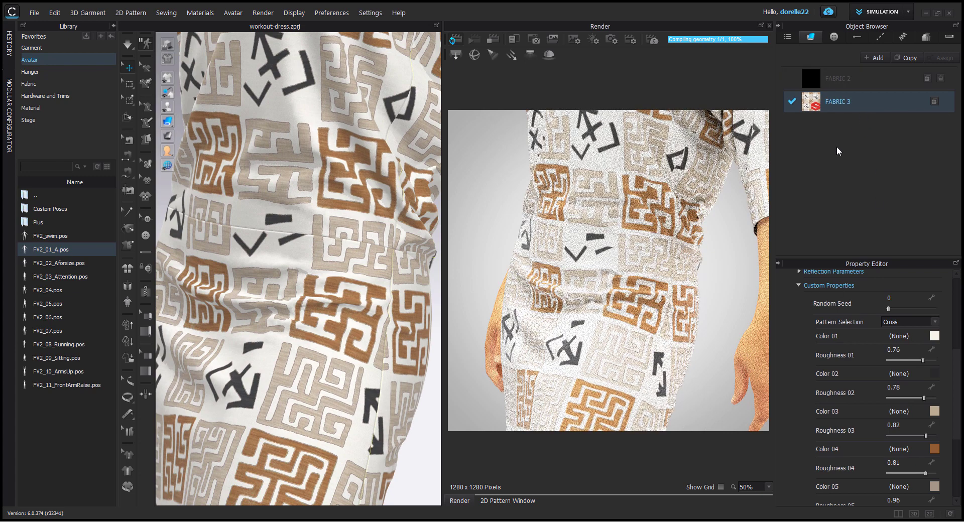
left_click(801, 285)
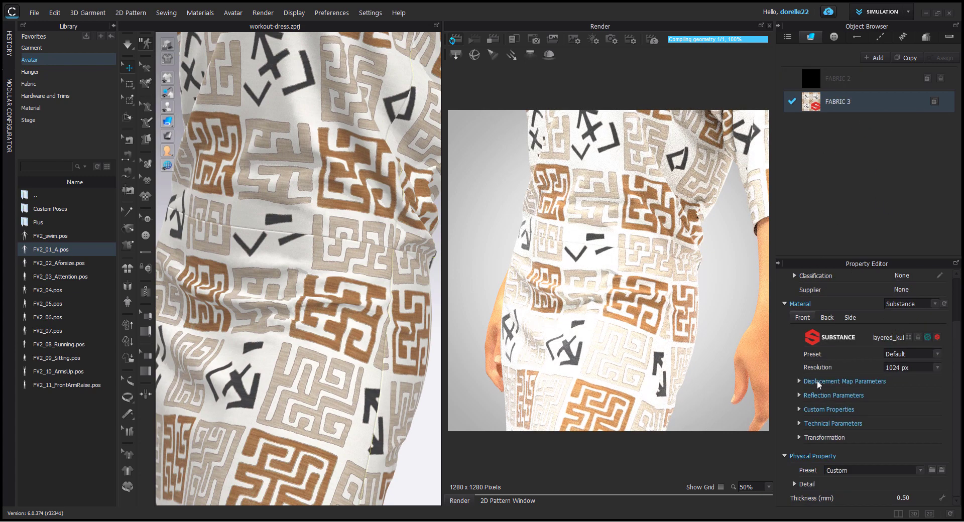
left_click(799, 381)
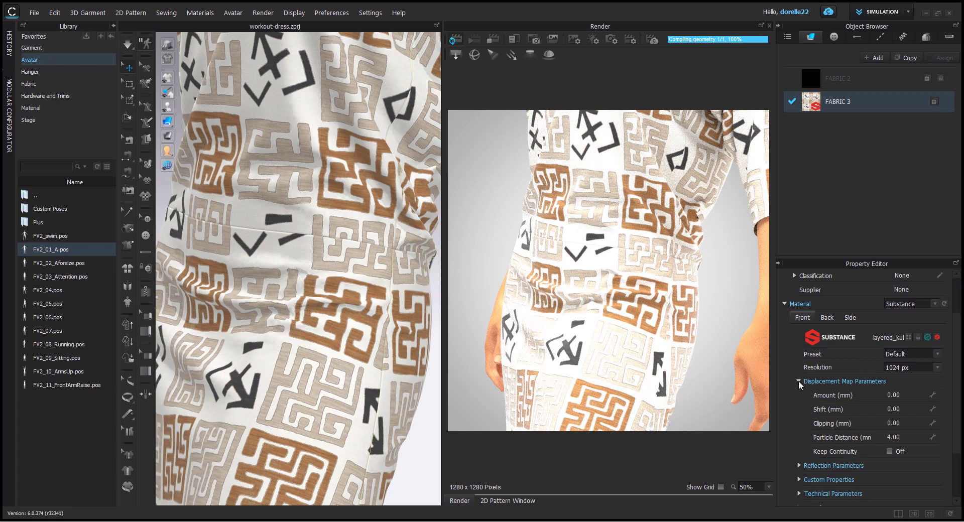
left_click(905, 396)
key("Return")
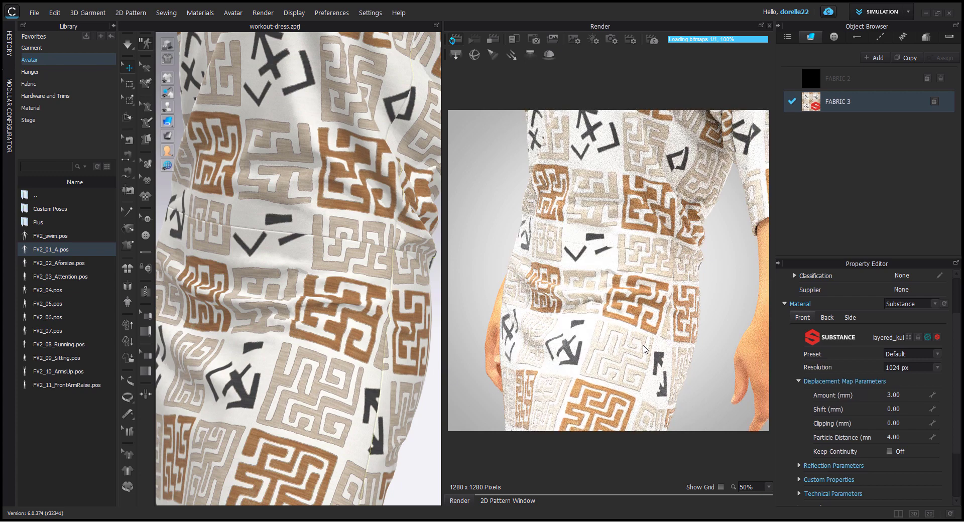
scroll(653, 342, "up", 3)
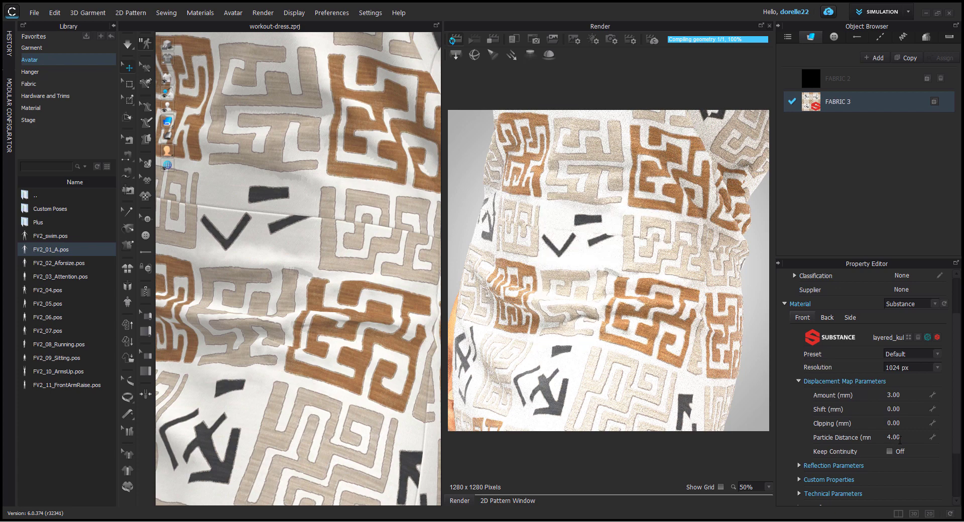
Step: Collapse the Displacement Map Parameters and review the color and roughness settings in FABRIC 3's Custom Properties
left_click(799, 381)
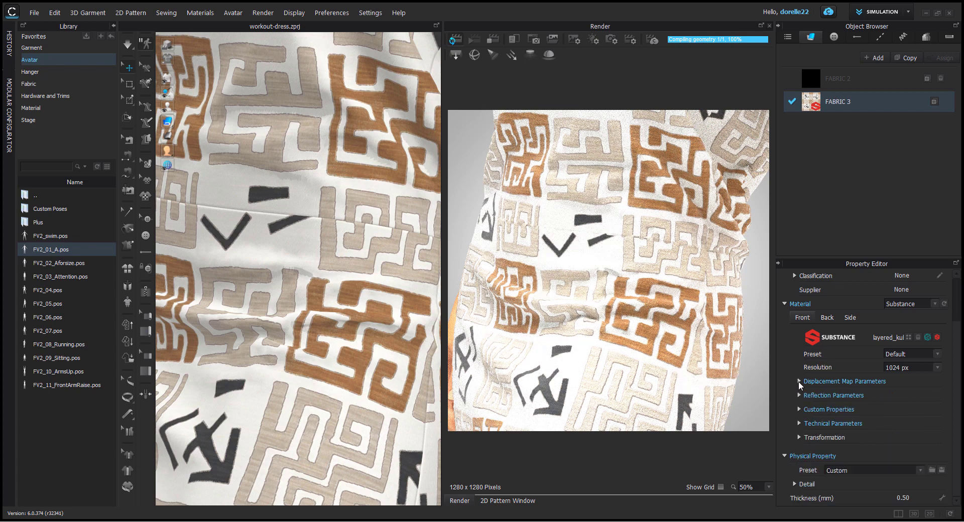
left_click(800, 408)
scroll(866, 413, "down", 2)
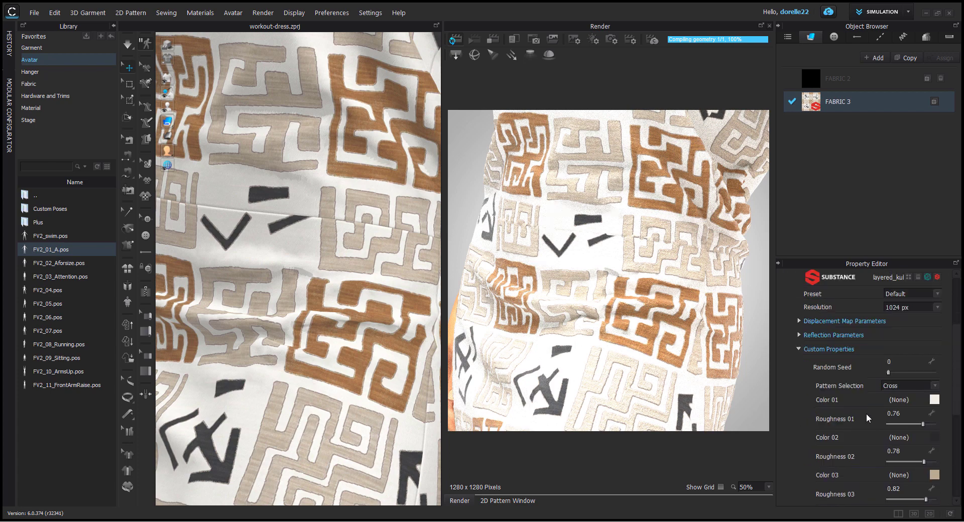
scroll(866, 414, "down", 2)
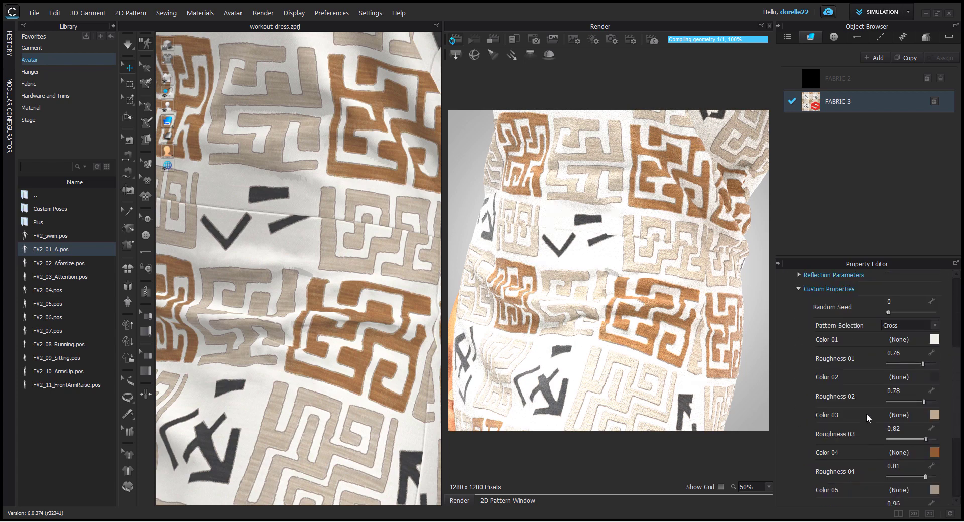
Step: Inspect the render of the whole dress from the side and back
scroll(730, 362, "down", 4)
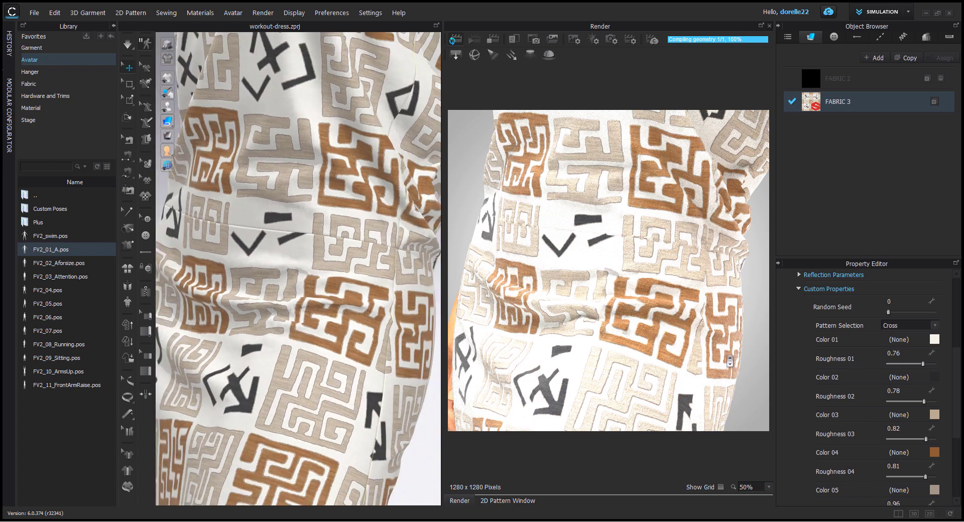
scroll(722, 356, "down", 3)
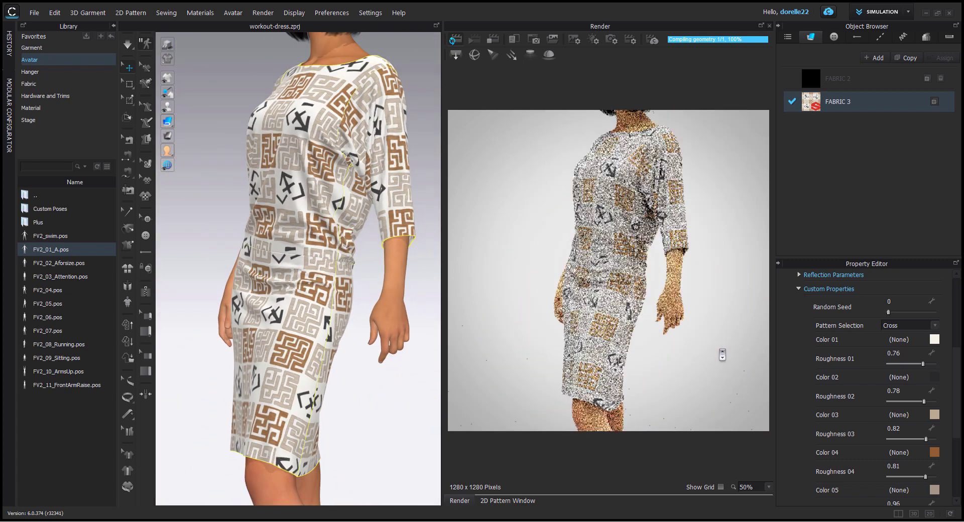
right_click_drag(723, 355, 644, 329)
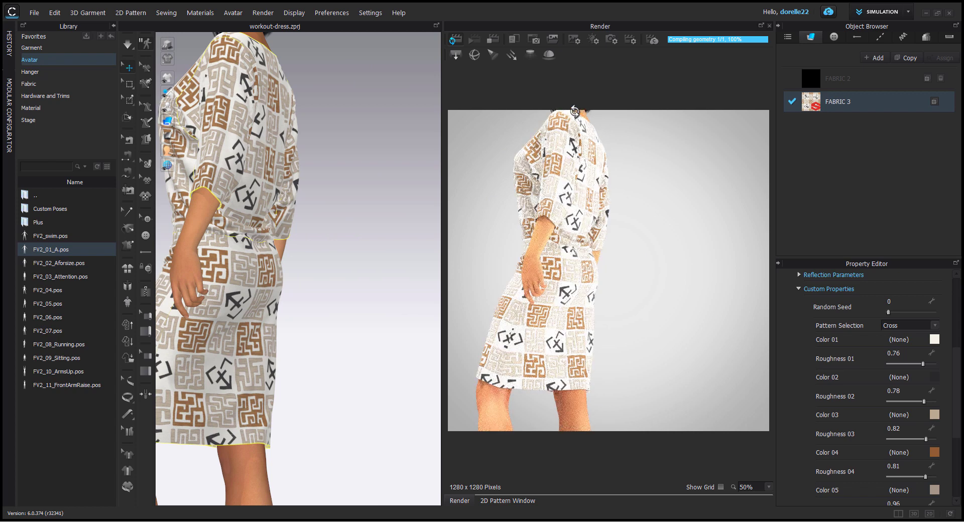
Step: Show the whole dress in the render and display the light properties
scroll(632, 229, "down", 1)
scroll(632, 229, "down", 2)
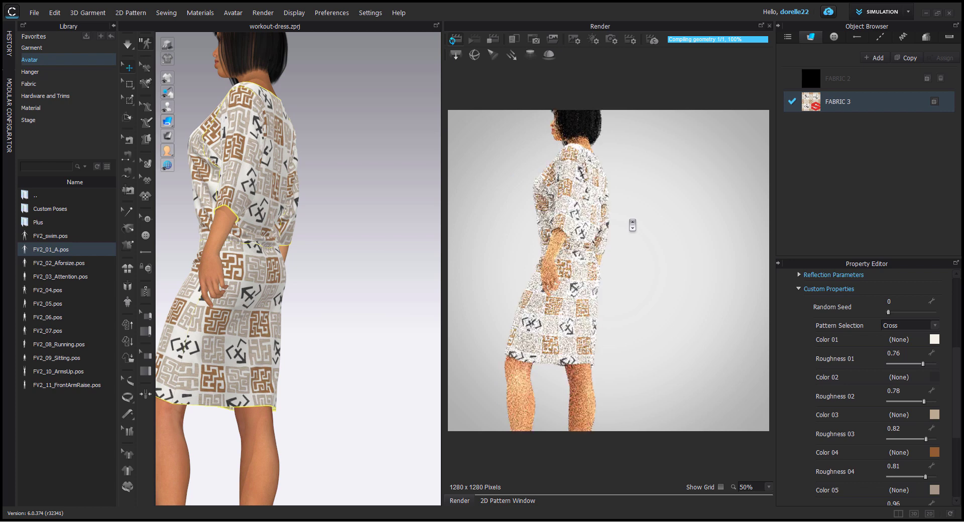
left_click(593, 41)
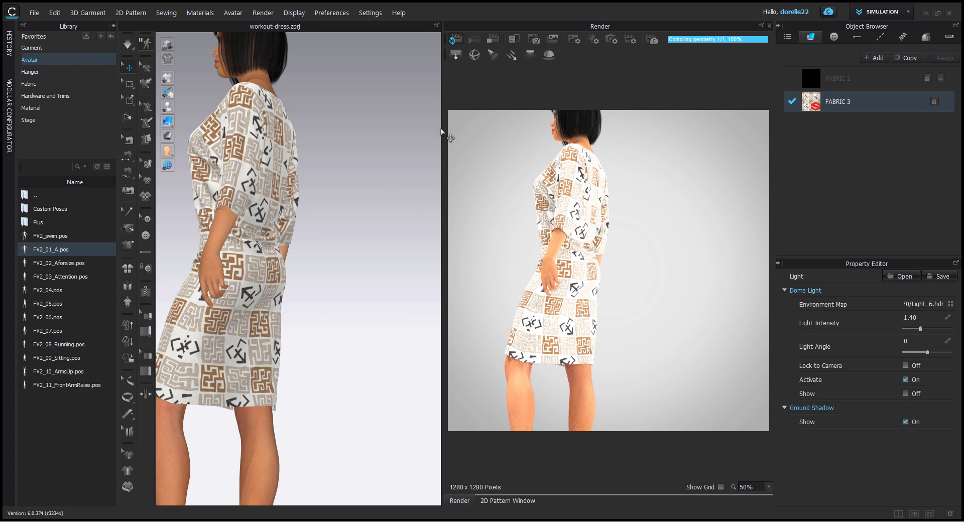
Step: Widen the Render window, reposition the avatar in the view and set the render zoom to 60%
left_click_drag(444, 143, 339, 162)
middle_click_drag(311, 197, 360, 198)
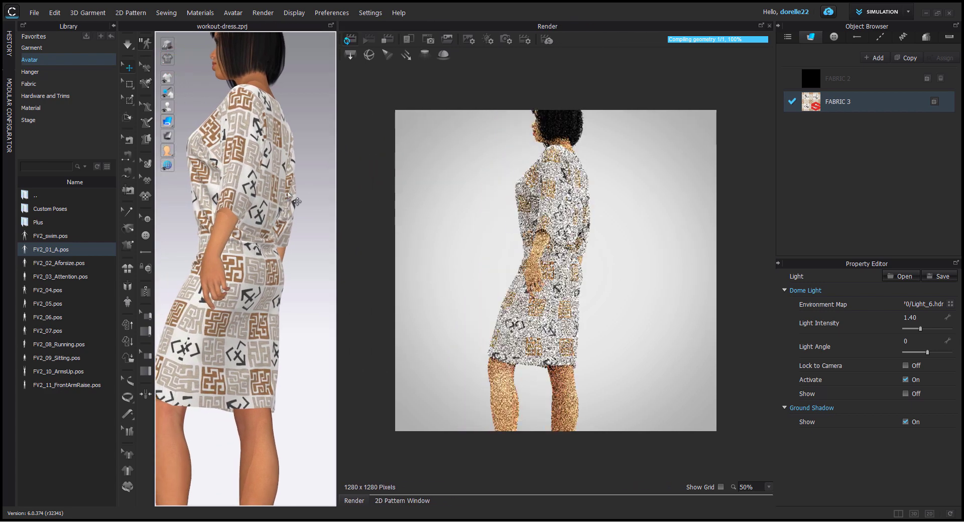
middle_click_drag(294, 199, 238, 197)
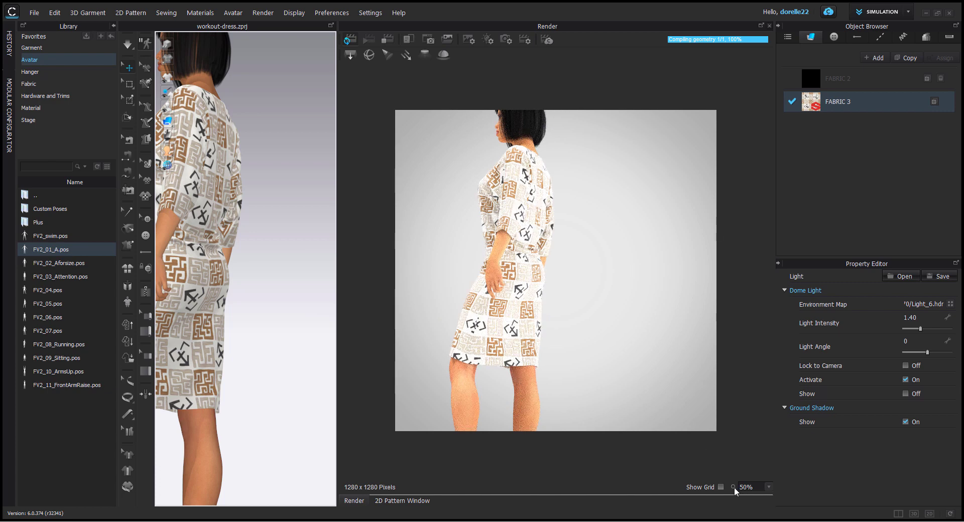
left_click(760, 487)
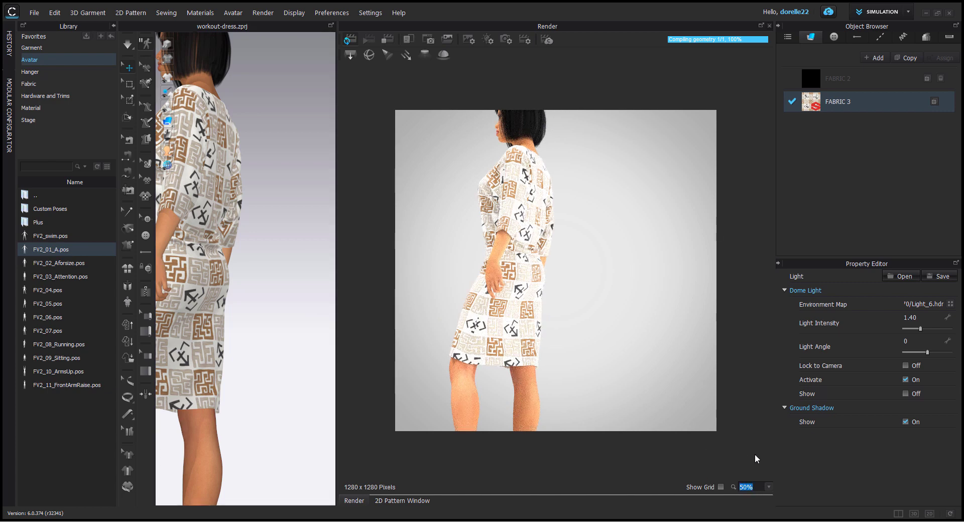
type("60")
key("Return")
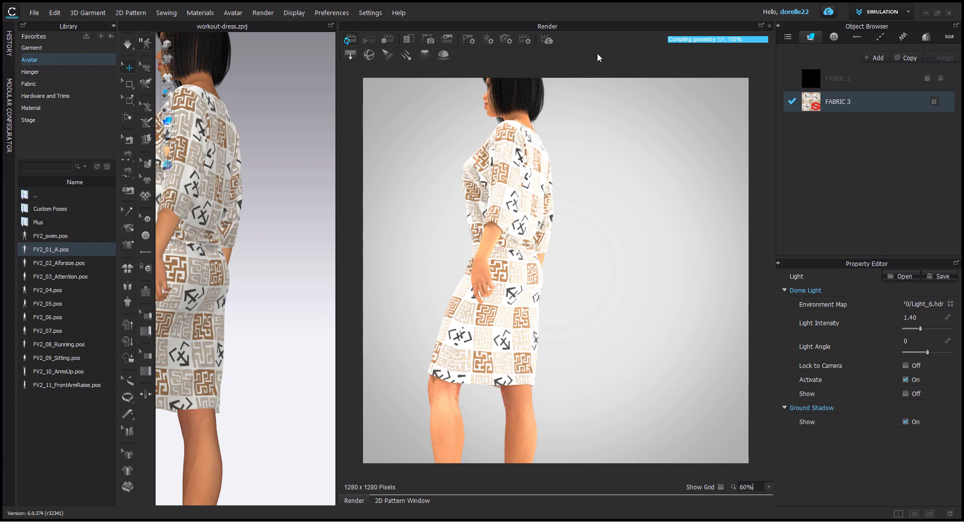
Step: Display the render properties and open the Noise Threshold value for editing
left_click(528, 42)
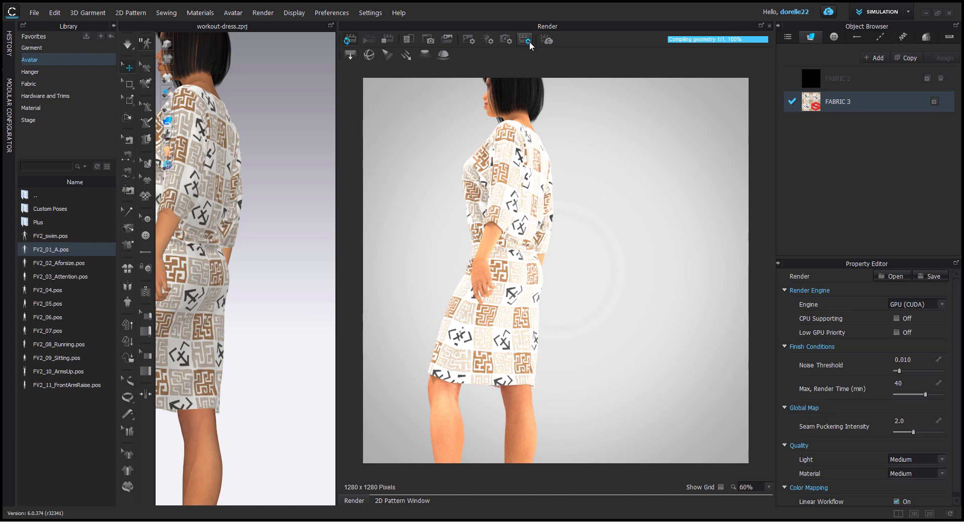
left_click(914, 361)
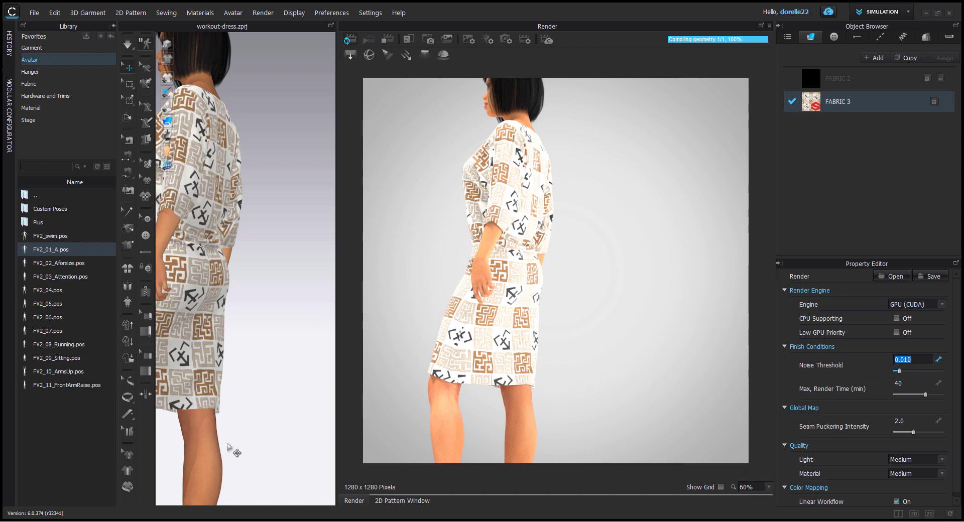
Step: Set the material type of the avatar's lower leg and of the leg section just below the dress hem to Skin (Render Only)
left_click(210, 451)
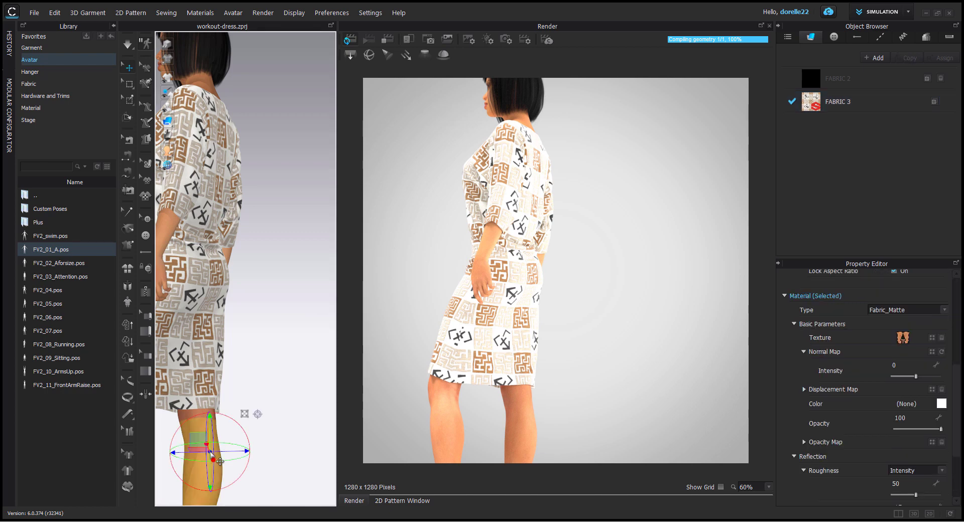
left_click(946, 311)
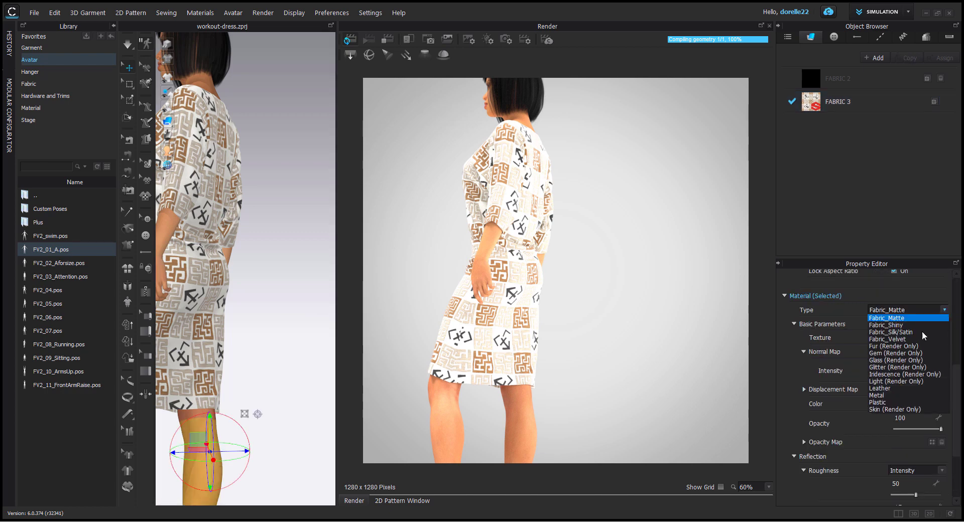
left_click(882, 413)
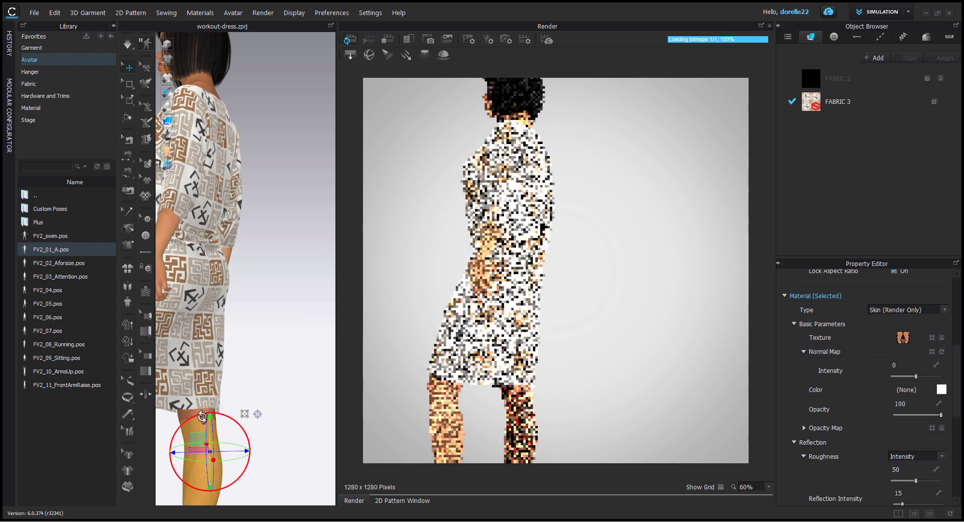
left_click(186, 414)
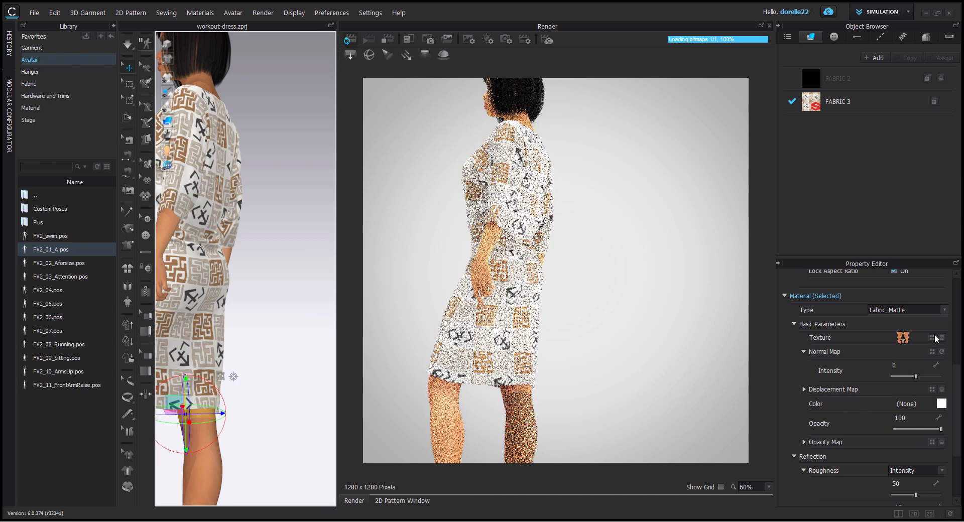
left_click(946, 312)
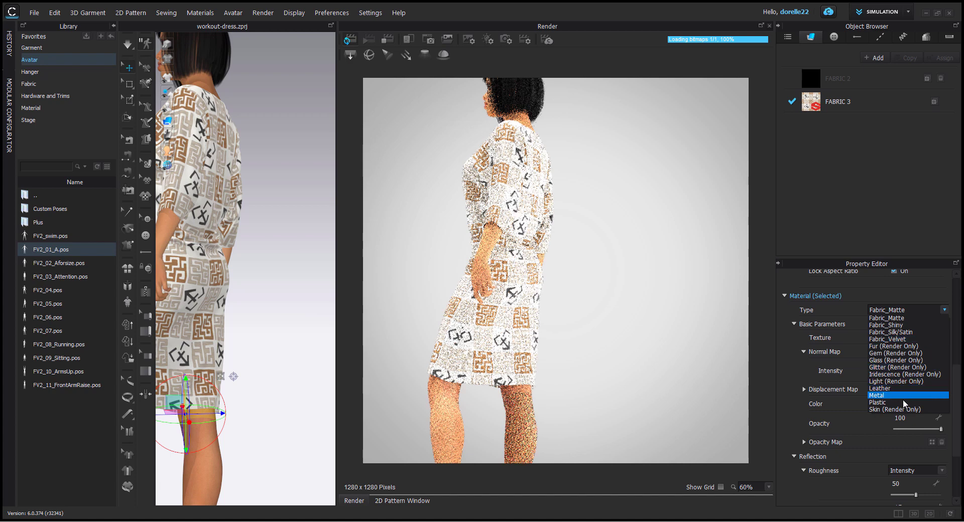
left_click(883, 412)
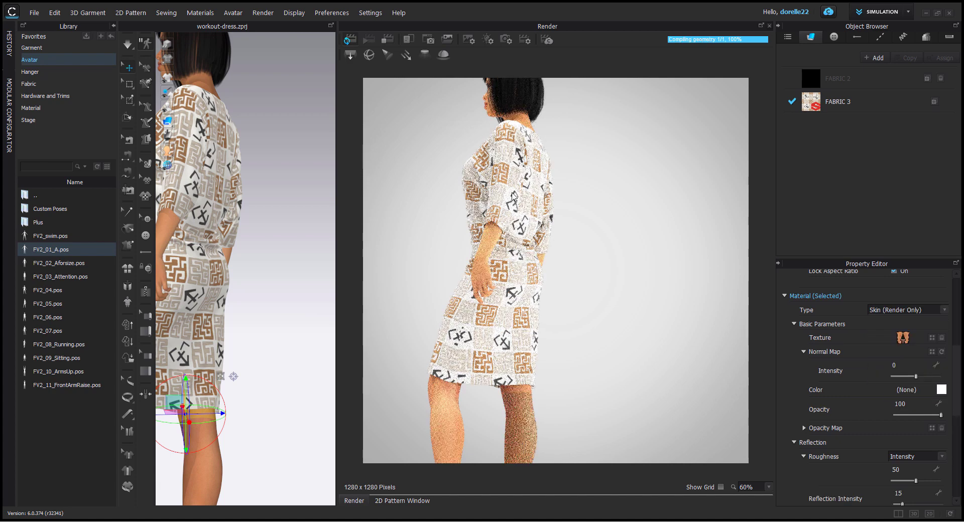
Step: Set the material type of the avatar's section at the back of the neck to Skin (Render Only)
left_click(210, 92)
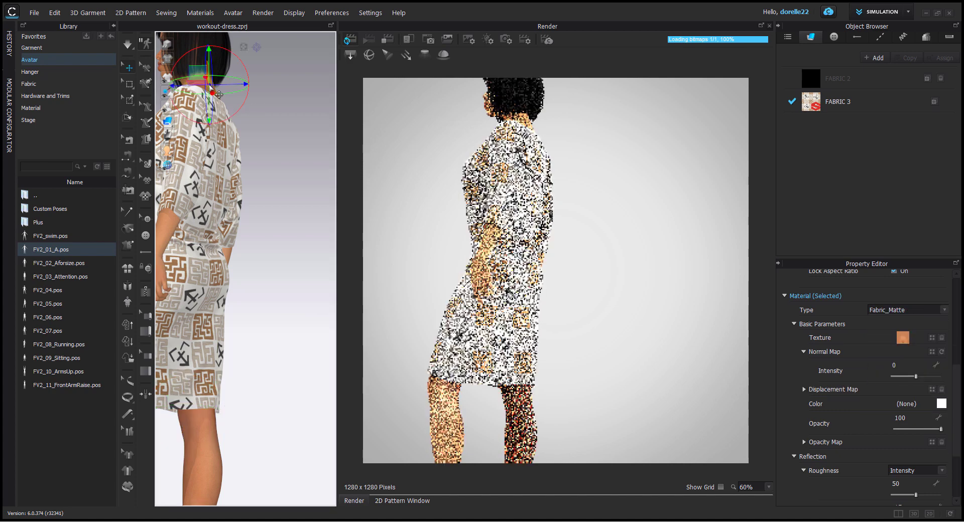
left_click(944, 310)
left_click(917, 410)
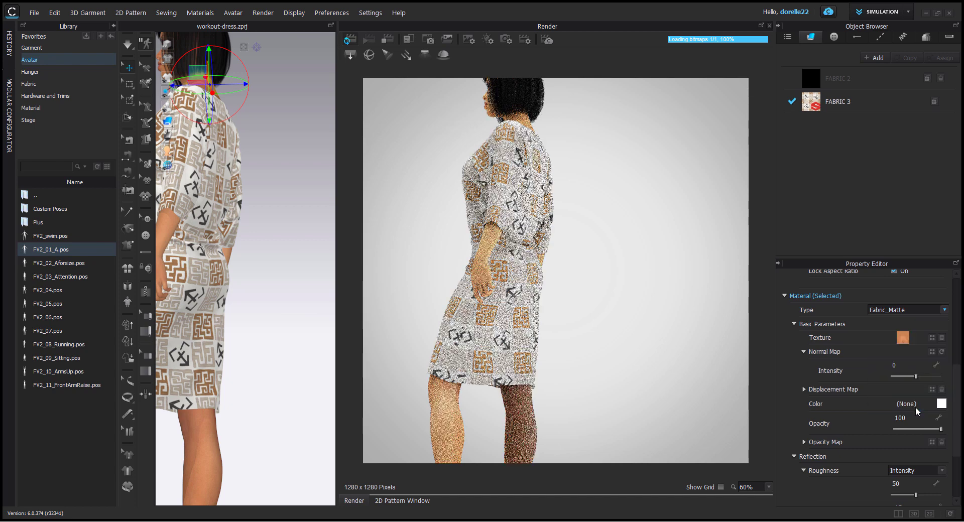
Step: Turn the avatar to show its face and set the face's material type to Skin (Render Only)
middle_click_drag(277, 132, 335, 260)
right_click_drag(209, 161, 289, 146)
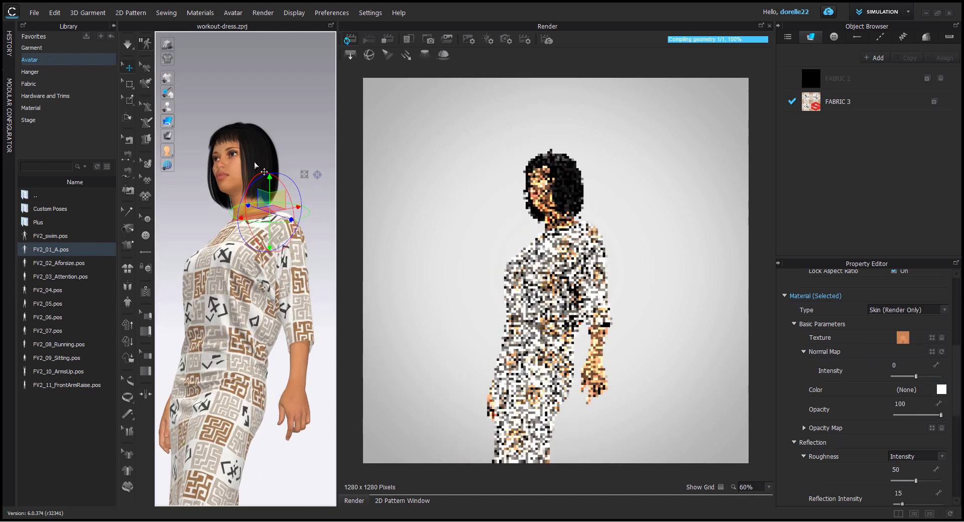
left_click(238, 175)
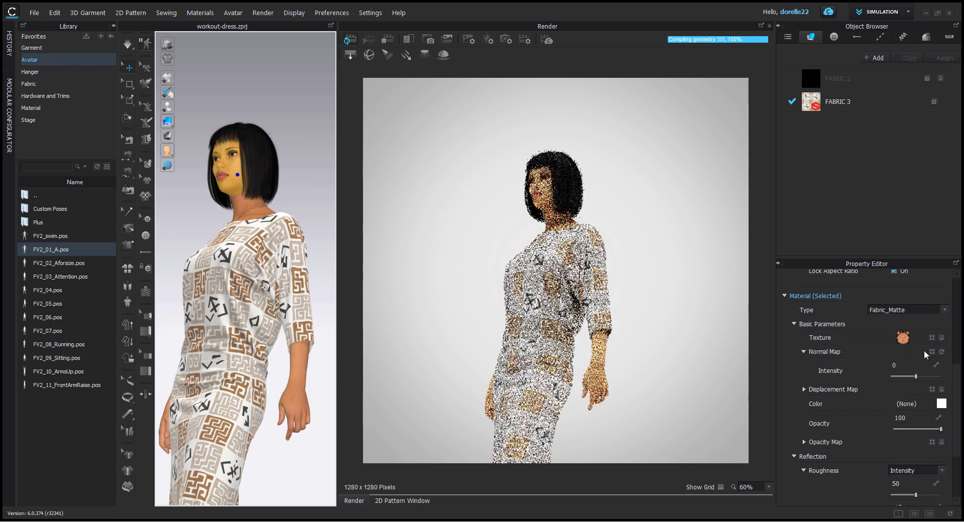
left_click(944, 310)
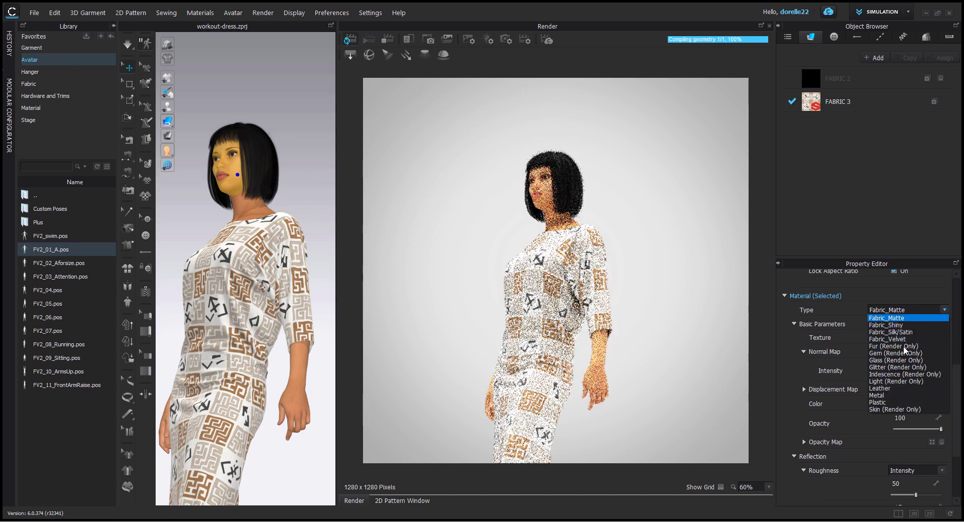
left_click(903, 410)
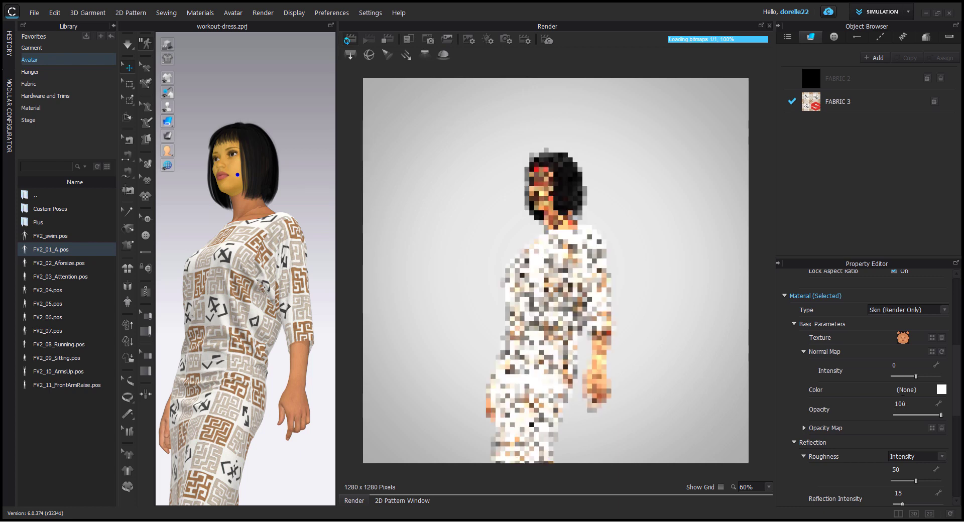
Step: Set the material type of the avatar's neck section just below the chin to Skin (Render Only)
left_click(251, 206)
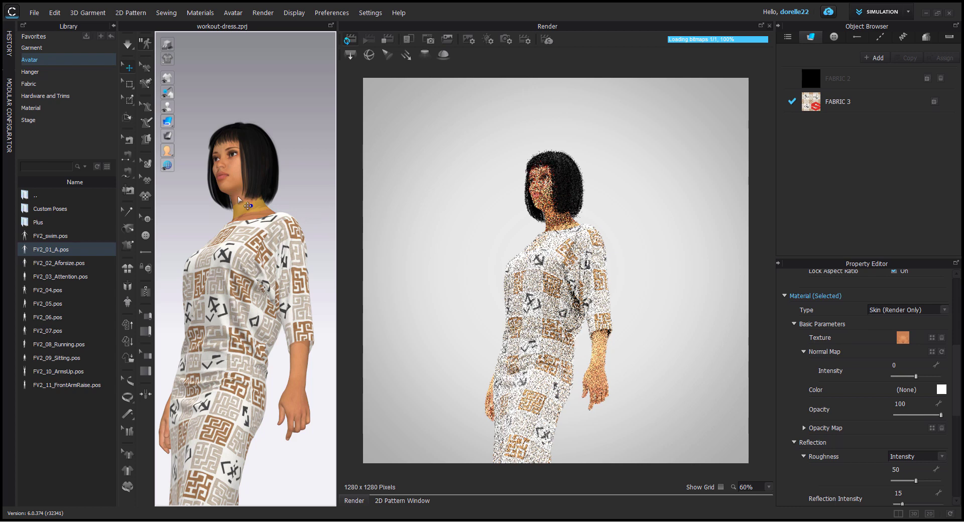
left_click(238, 197)
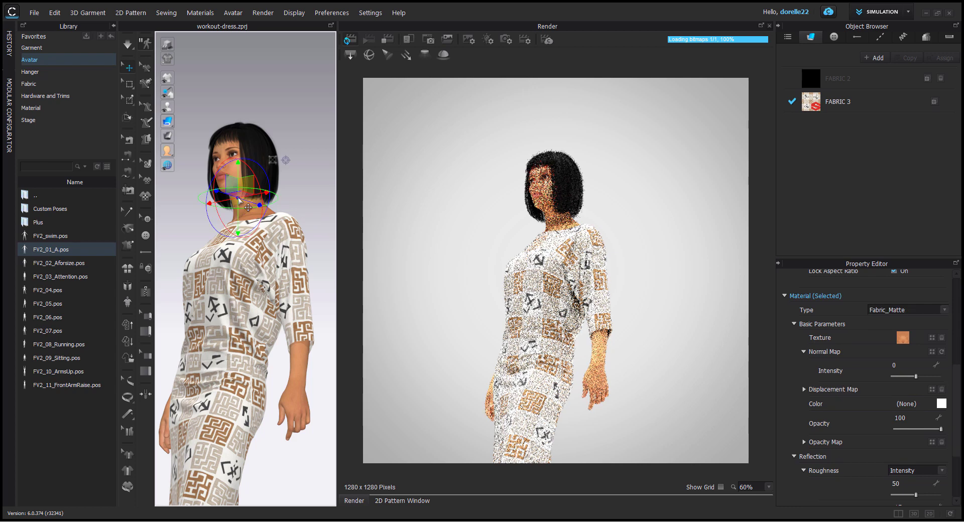
left_click(945, 310)
left_click(909, 412)
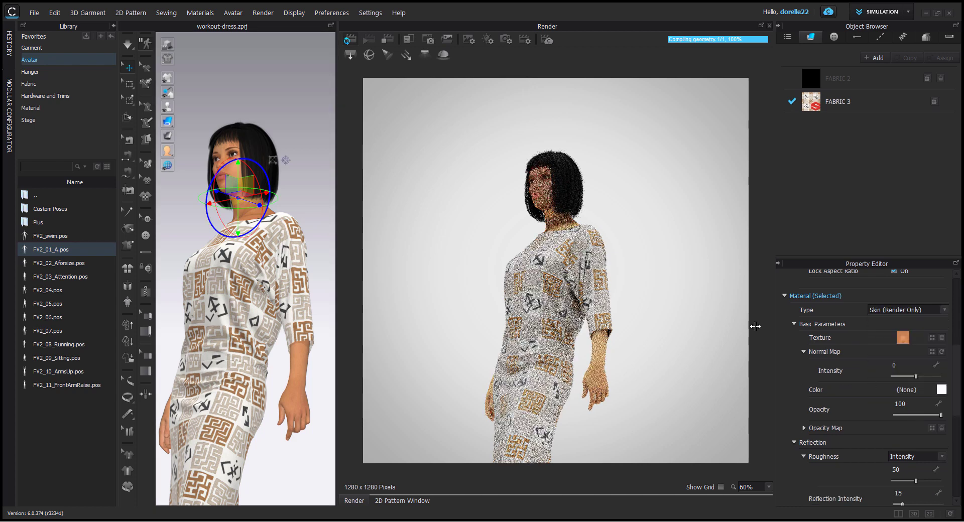
Step: Set the material type of the avatar's forearm and hand sections to Skin (Render Only)
left_click(255, 209)
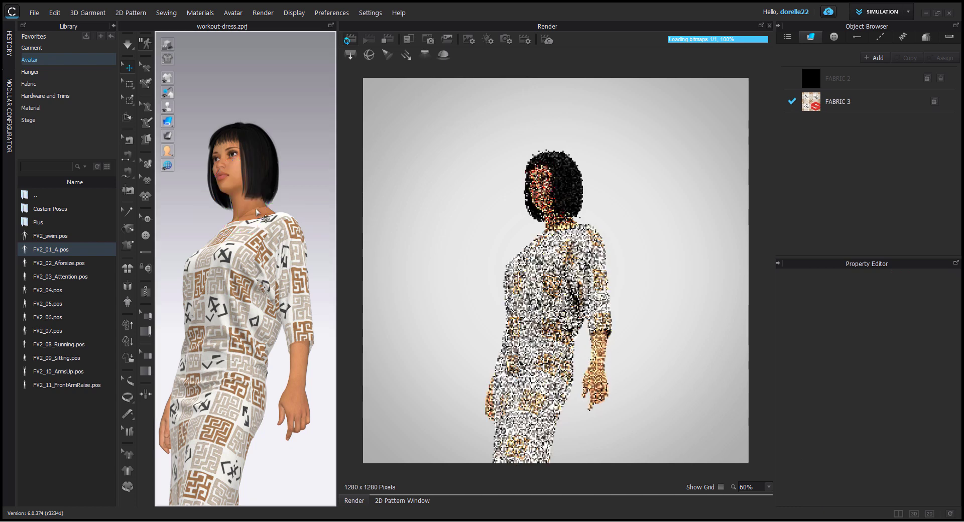
left_click(255, 209)
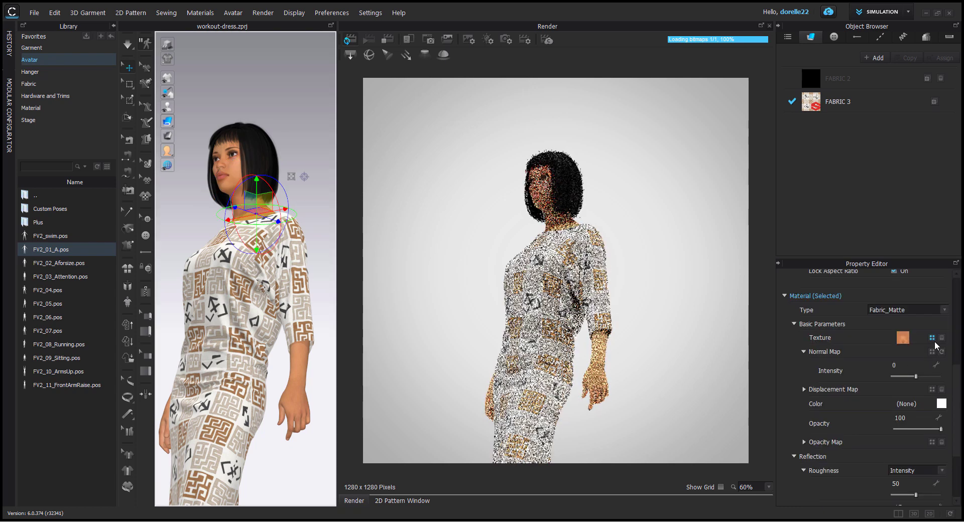
left_click(305, 363)
left_click(945, 310)
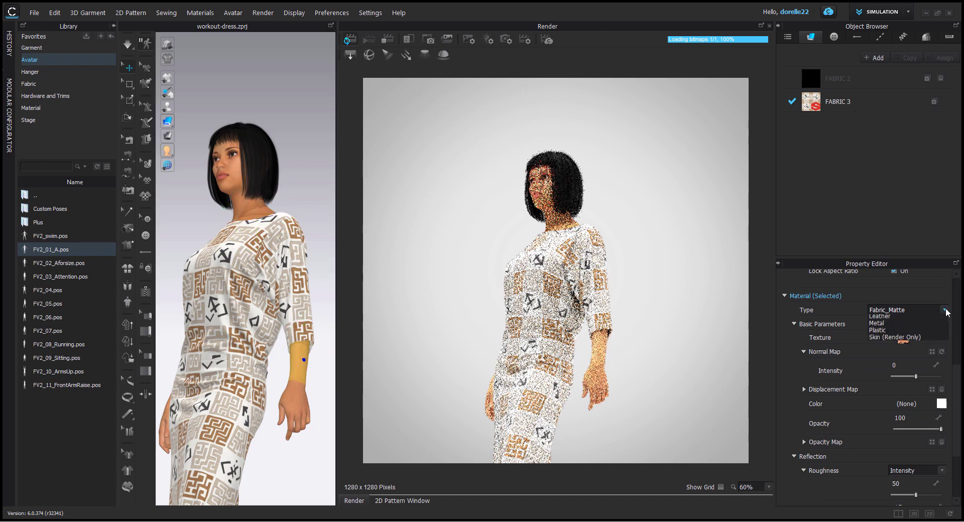
left_click(891, 393)
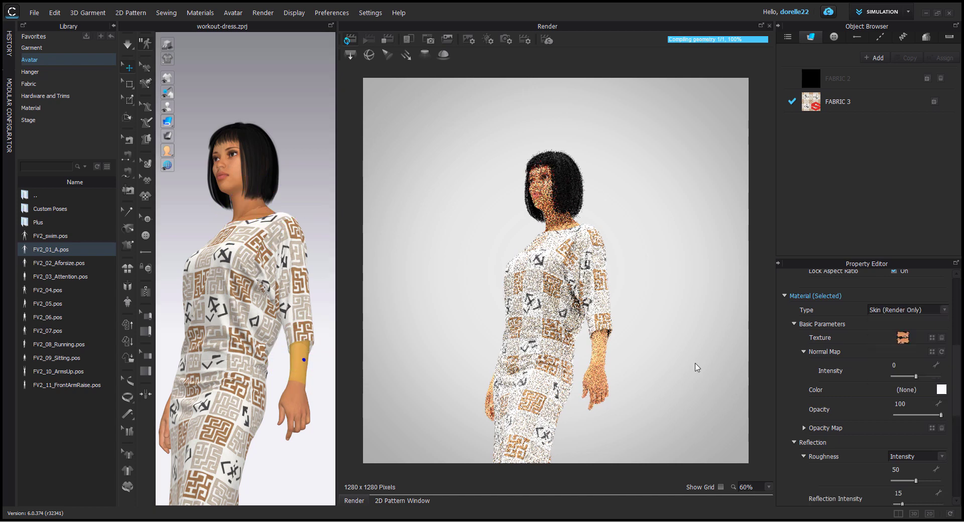
left_click(316, 387)
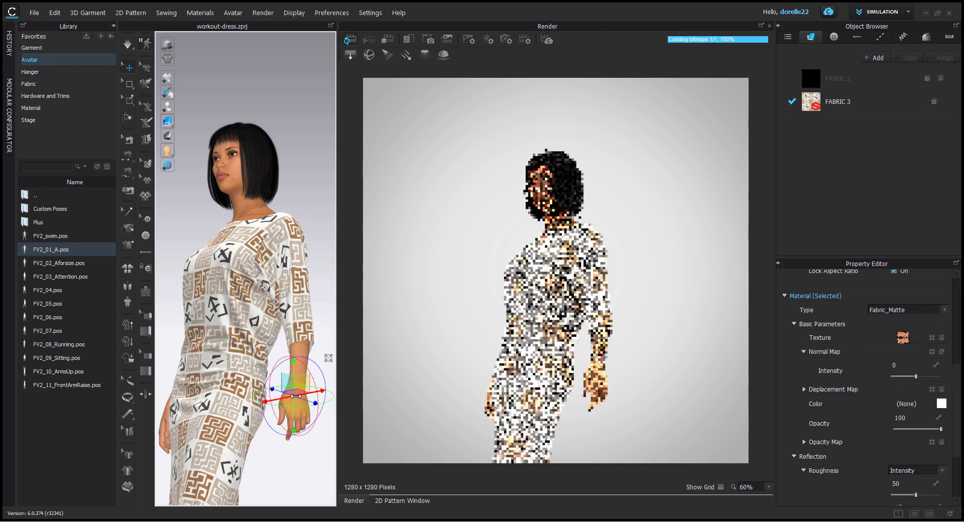
left_click(945, 310)
left_click(886, 411)
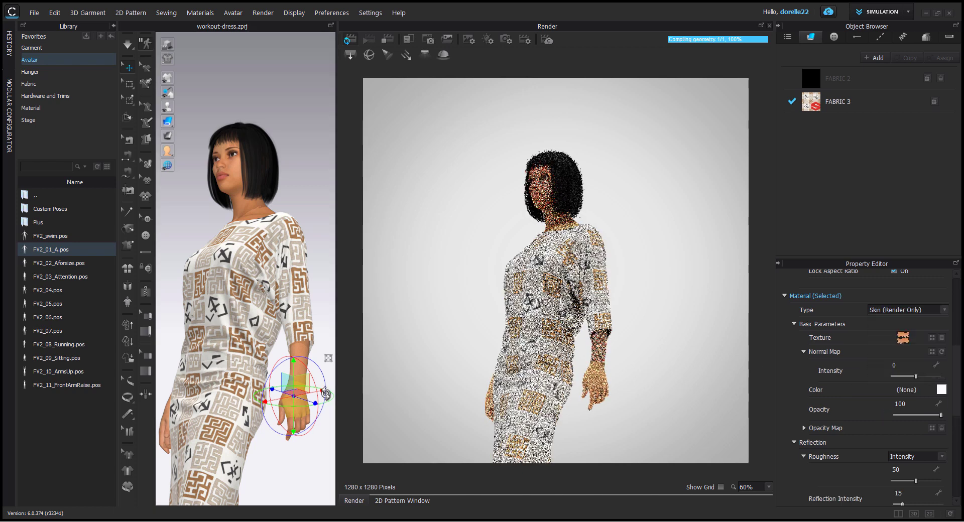
Step: Deselect the avatar's finger section, show the whole dress from the front in the render and display the render properties
left_click(293, 424)
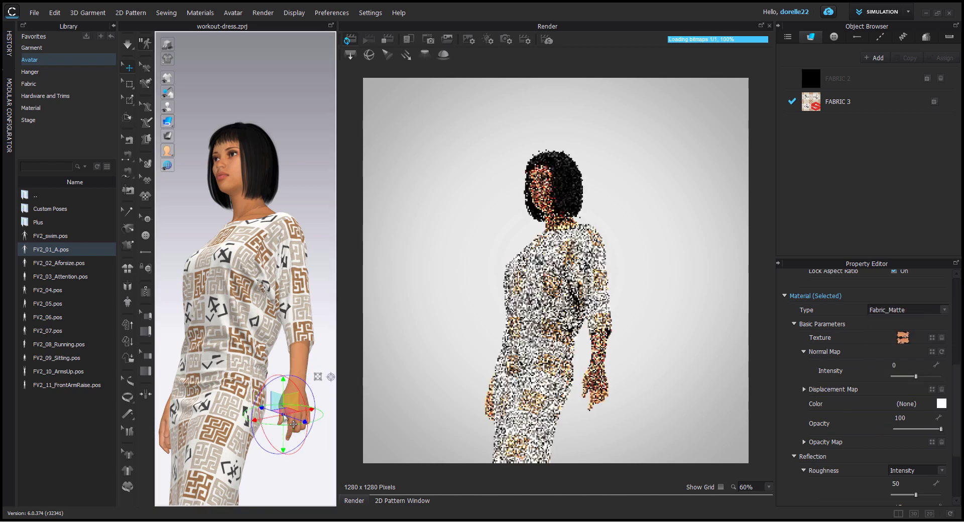
mouse_move(296, 471)
right_mouse_down()
mouse_move(315, 462)
mouse_move(372, 489)
mouse_move(303, 475)
mouse_move(313, 475)
right_mouse_up()
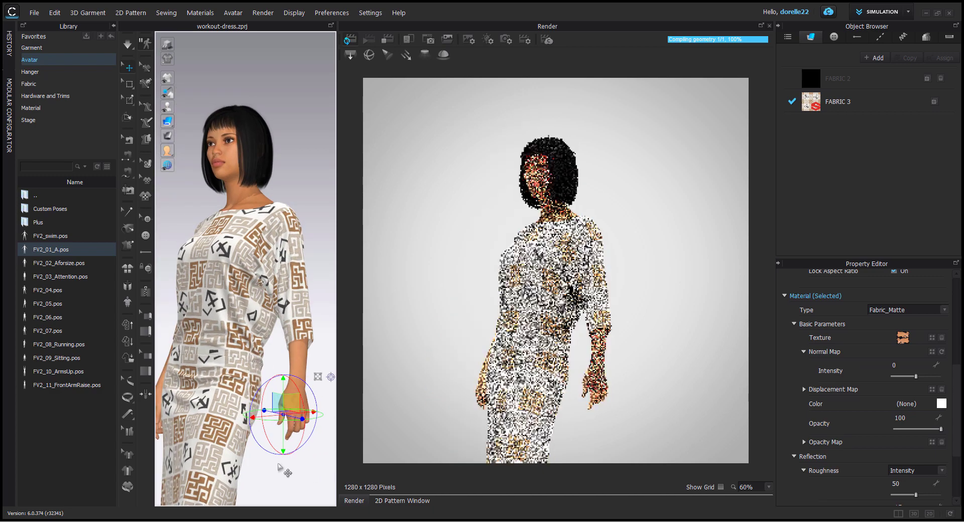
left_click(326, 320)
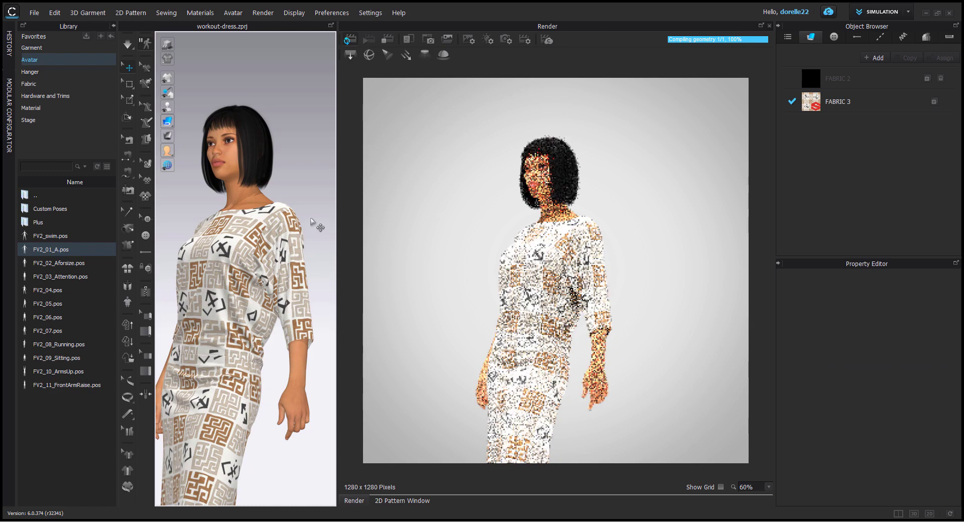
middle_click_drag(318, 226, 325, 87)
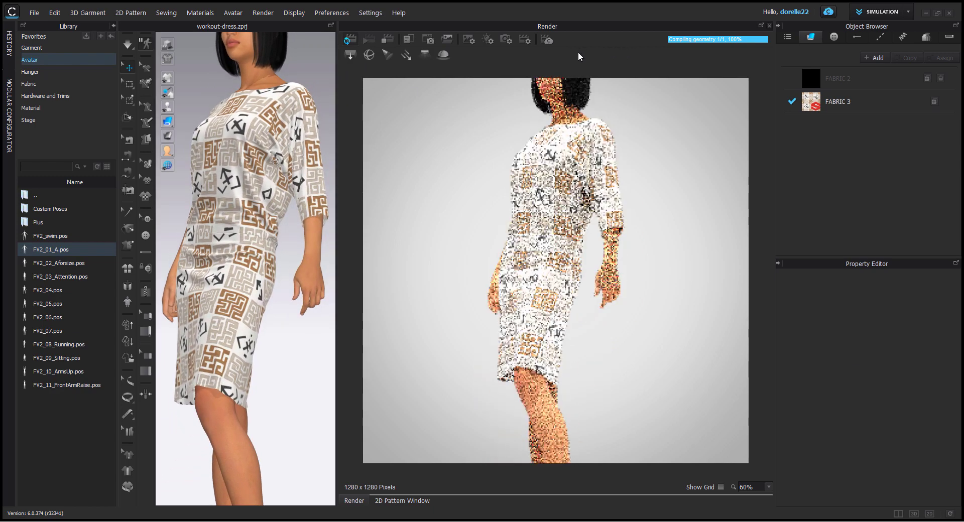
scroll(566, 195, "down", 3)
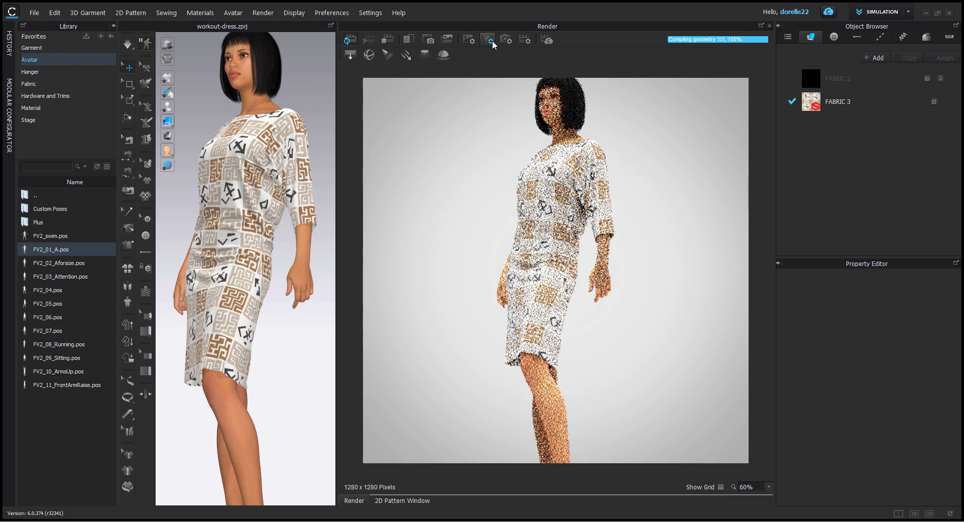
left_click(522, 42)
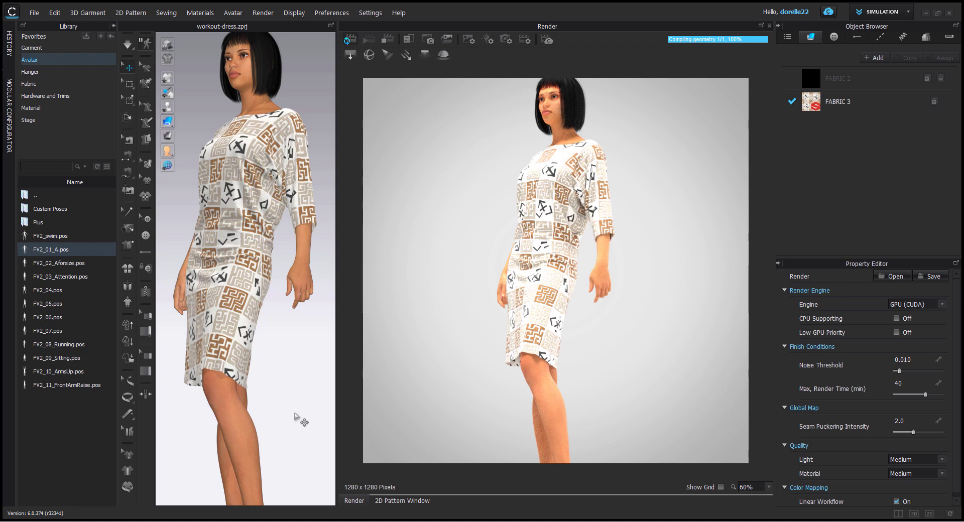
Step: Display the render light properties and frame the whole avatar from head to shoes in the render
right_click_drag(295, 414, 307, 415)
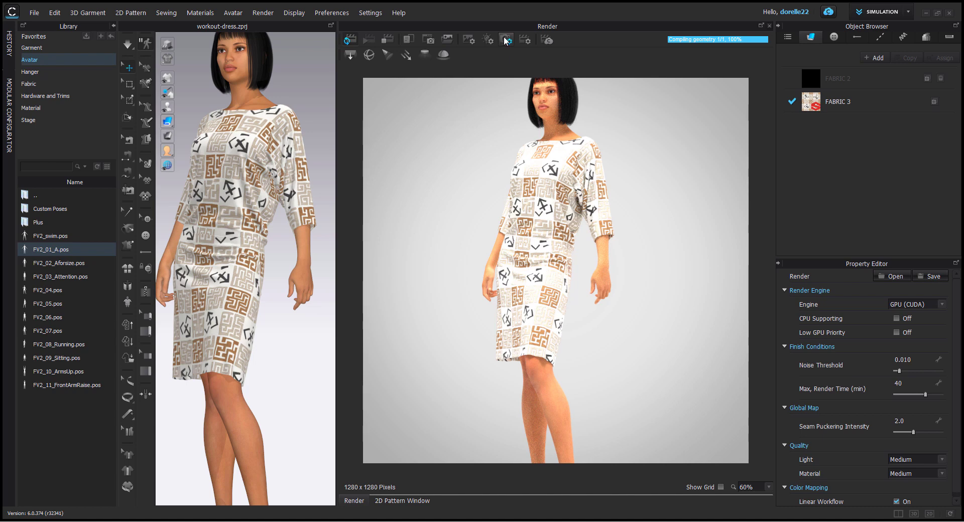
left_click(488, 40)
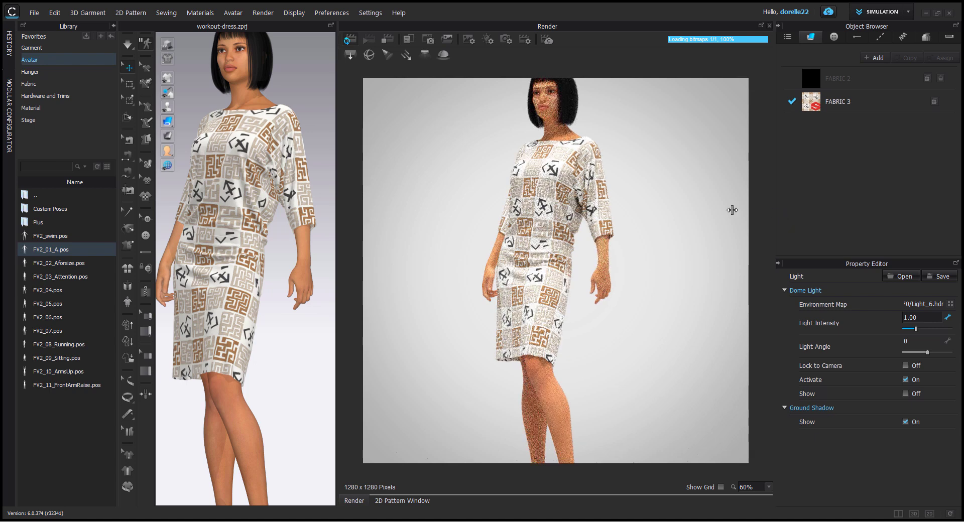
left_click(523, 62)
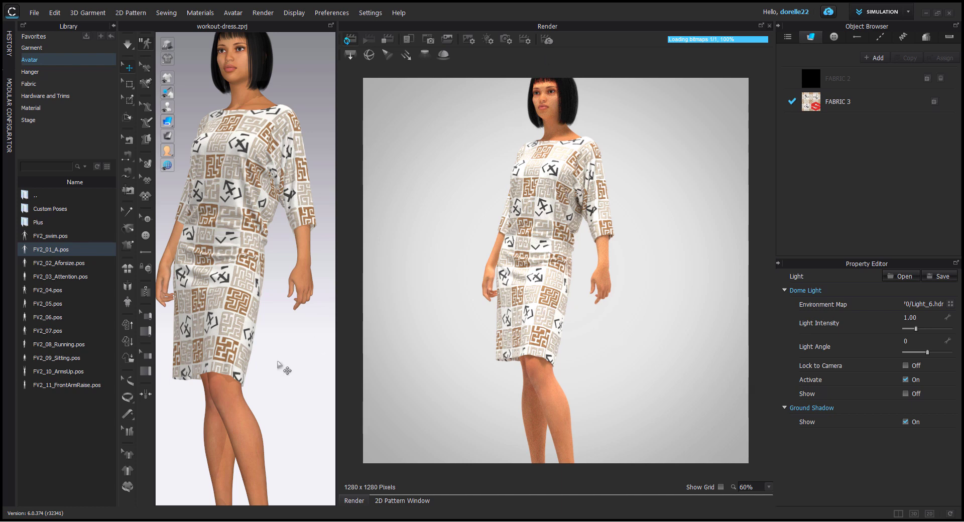
scroll(282, 363, "down", 3)
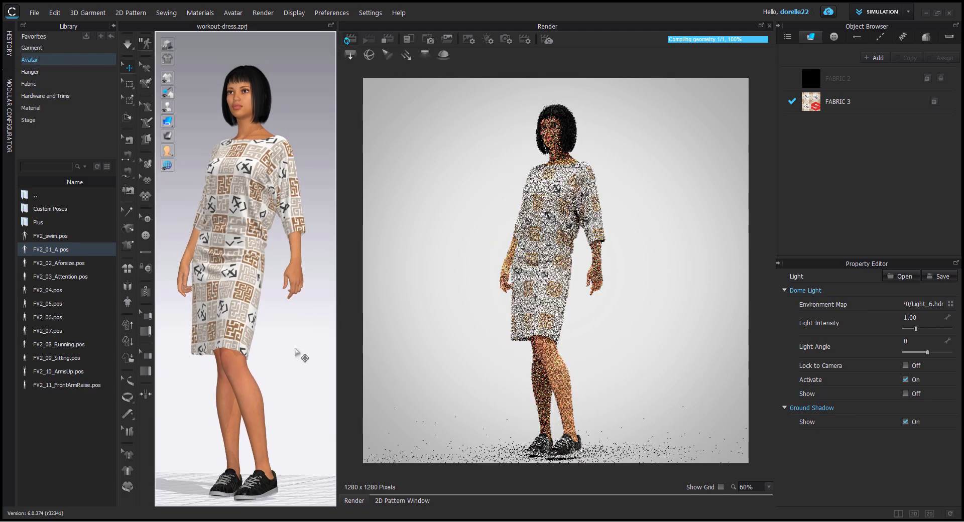
middle_click_drag(304, 359, 302, 329)
right_click_drag(302, 328, 296, 330)
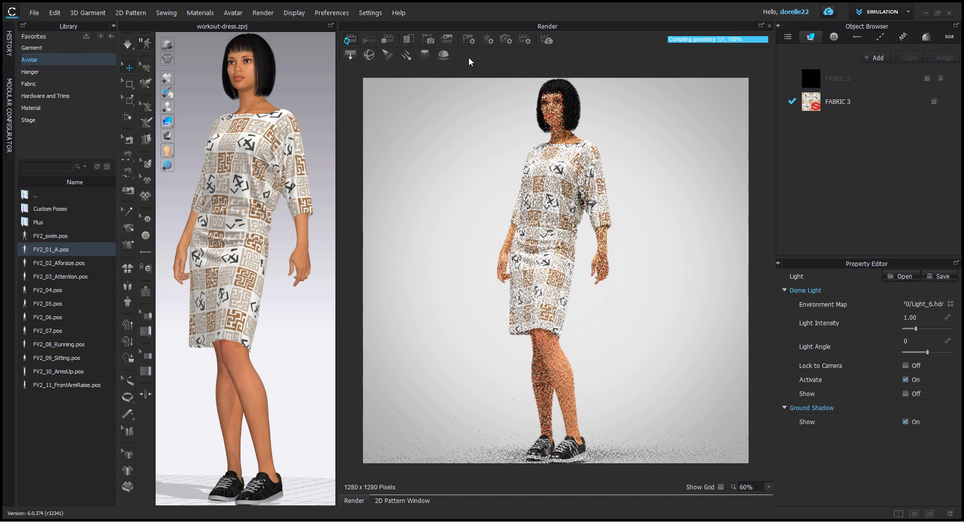
Step: Set the render background colour to the dark Cavernous swatch from the PANTONE FHI Polyester TSX palette
left_click(449, 38)
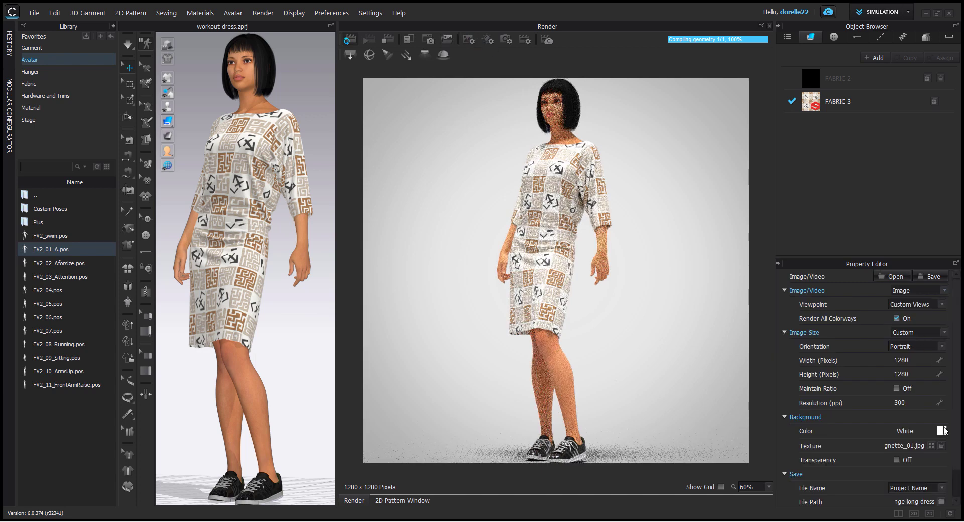
left_click(942, 431)
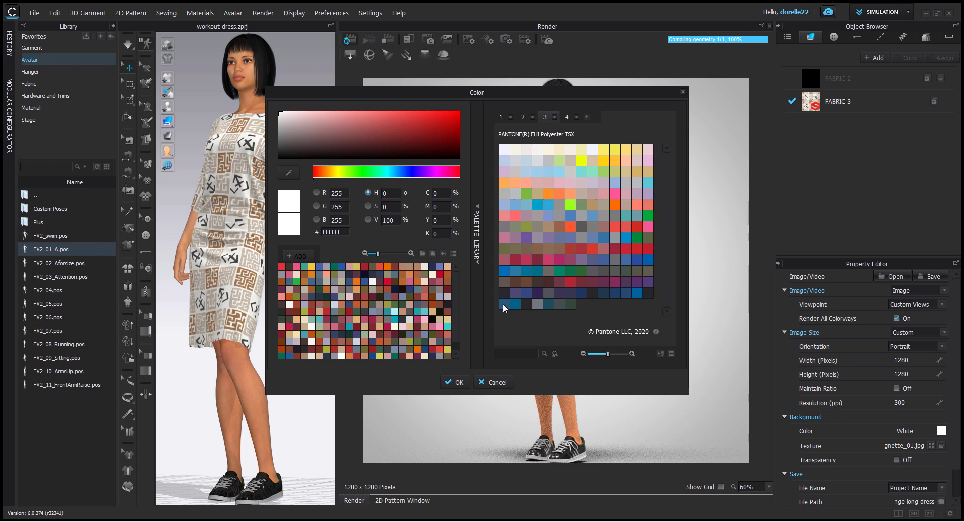
left_click(549, 292)
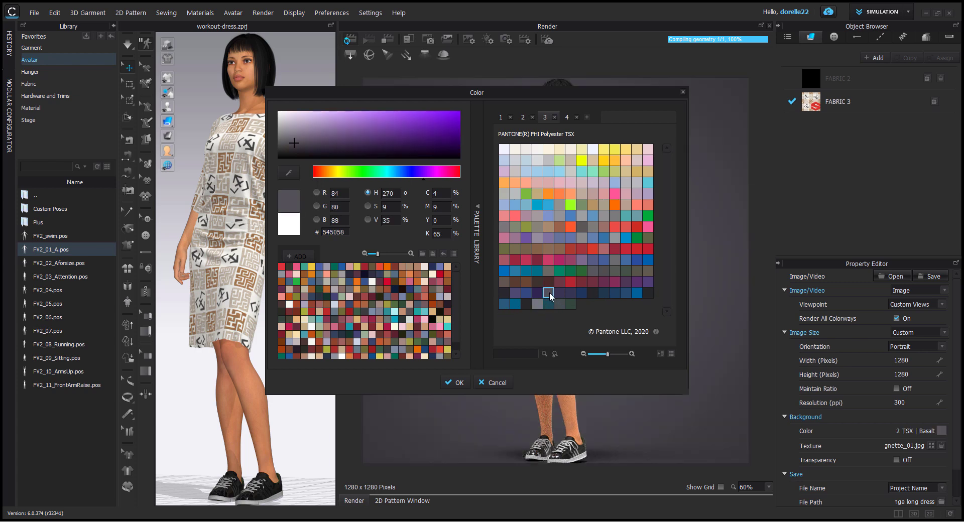
left_click(559, 304)
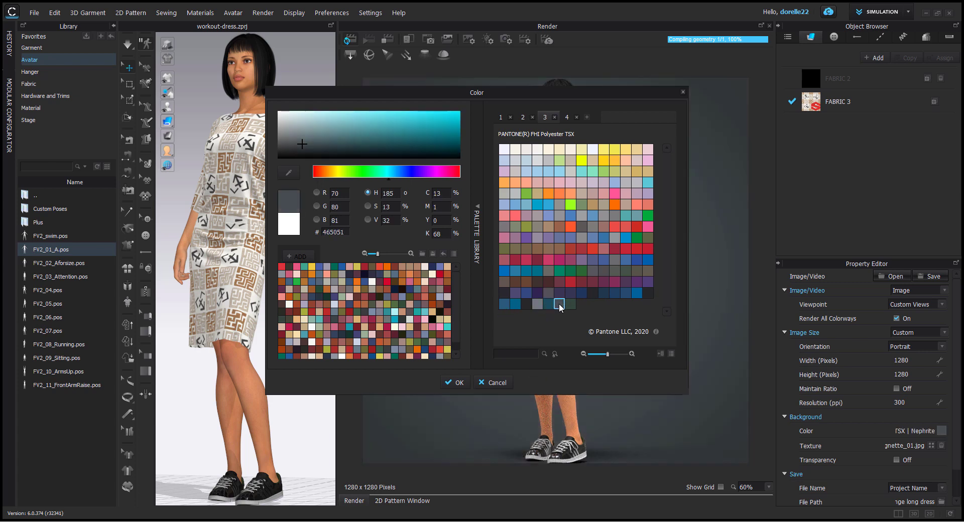
left_click(596, 291)
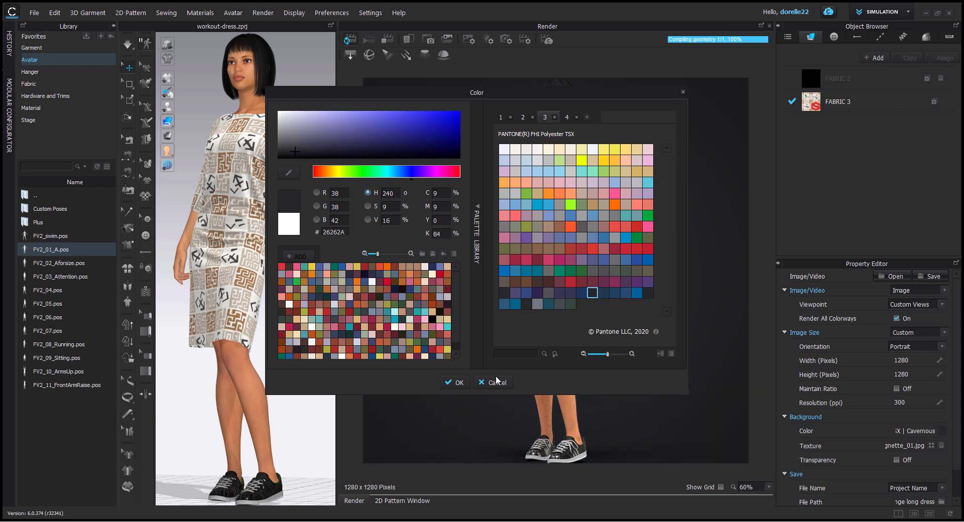
left_click(459, 383)
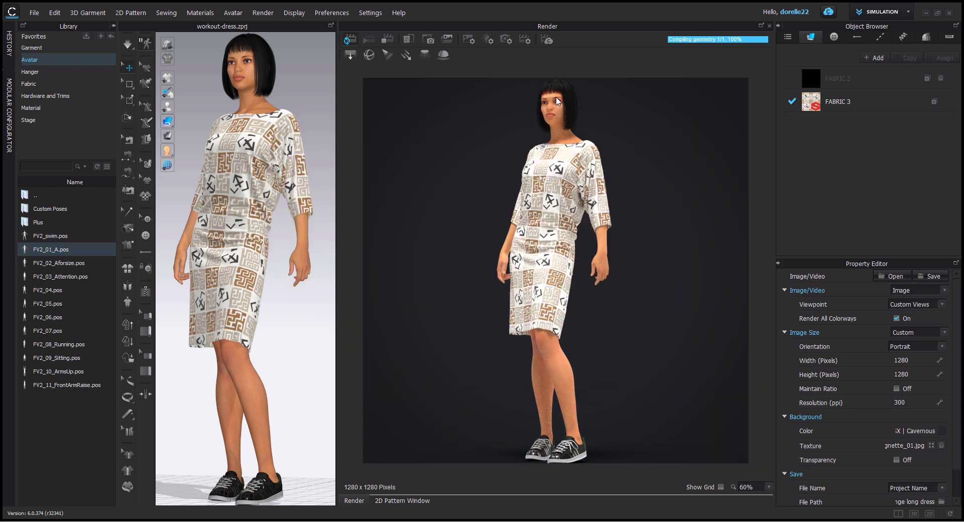
Step: Replace the dome light's environment map with Light_5.hdr
right_click_drag(295, 74, 290, 85)
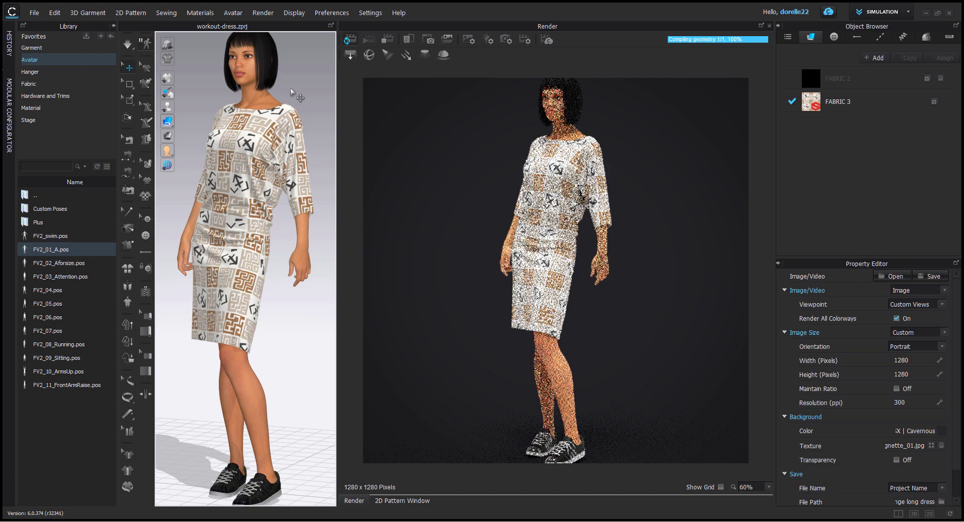
left_click(489, 40)
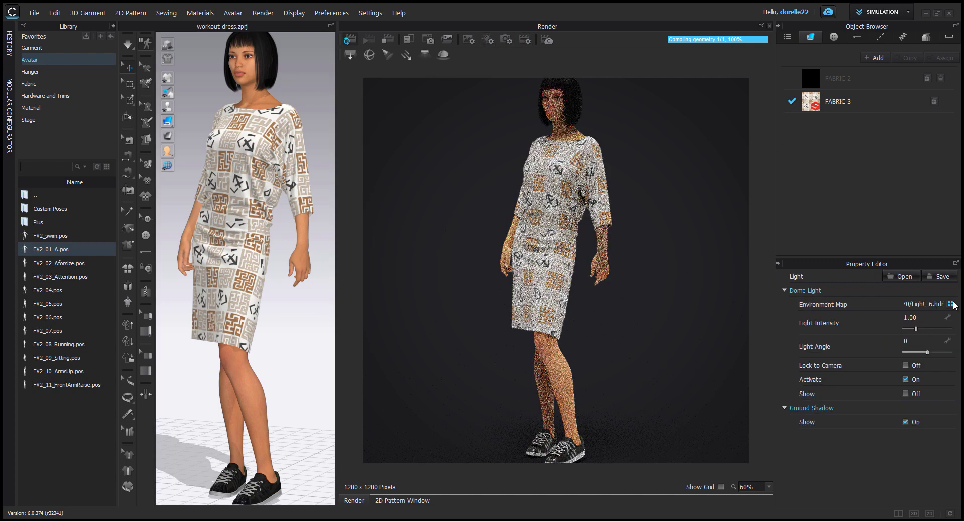
left_click(951, 304)
left_click(399, 133)
double_click(400, 133)
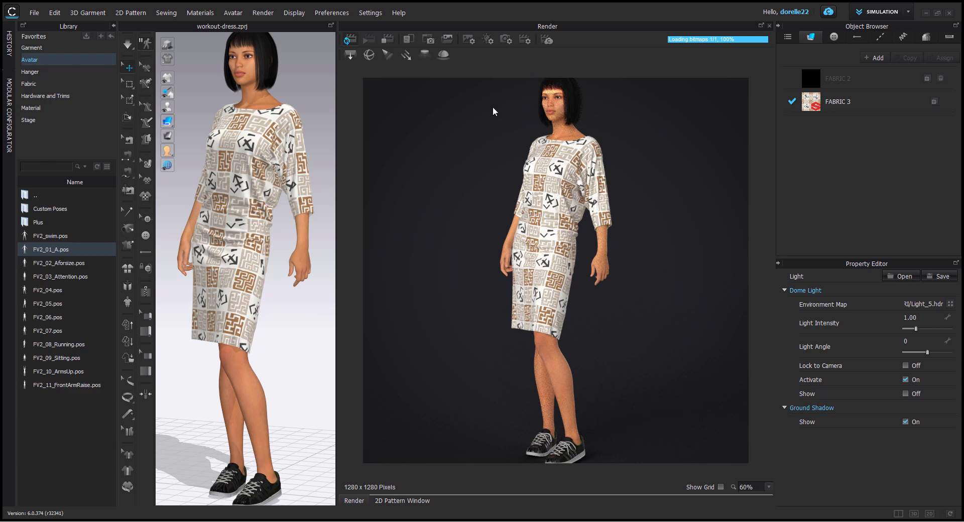
Step: Frame the avatar's face and upper dress in the render, then stop rendering
scroll(302, 123, "up", 10)
scroll(292, 118, "down", 10)
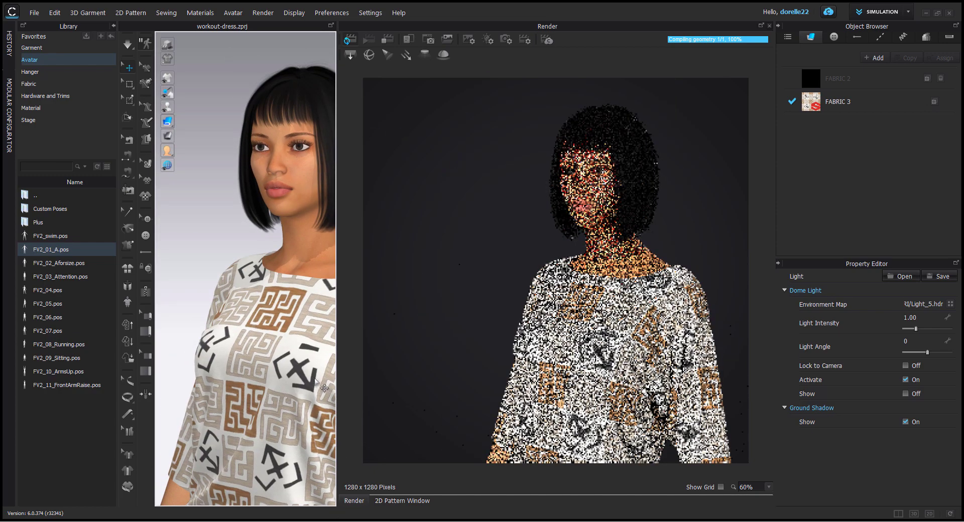
middle_click_drag(284, 315, 224, 292)
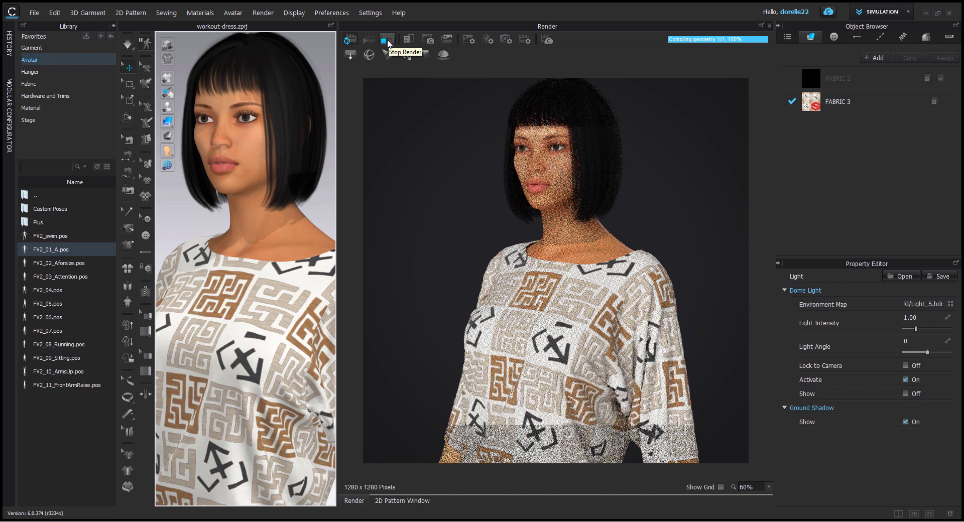
left_click(388, 44)
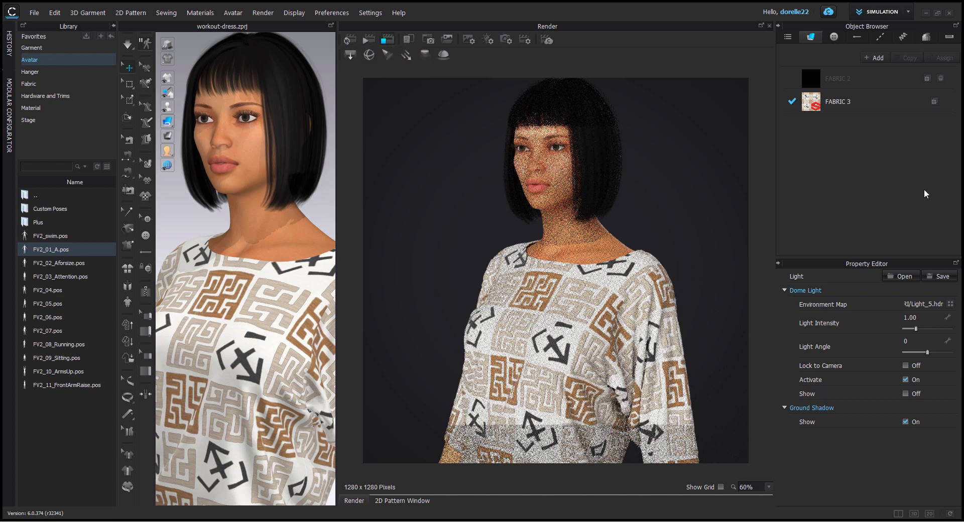
Step: Display the image/video render properties and open the list of saved custom views
left_click(469, 39)
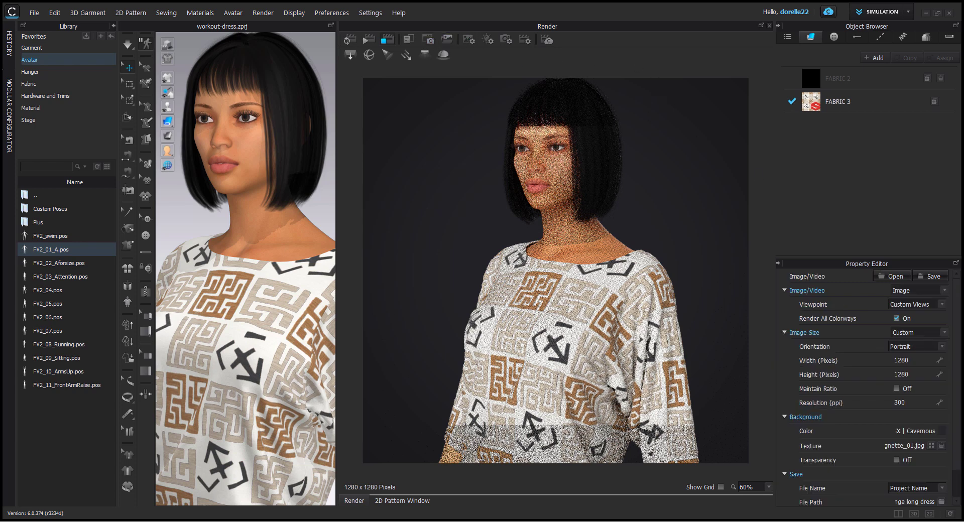
left_click(262, 13)
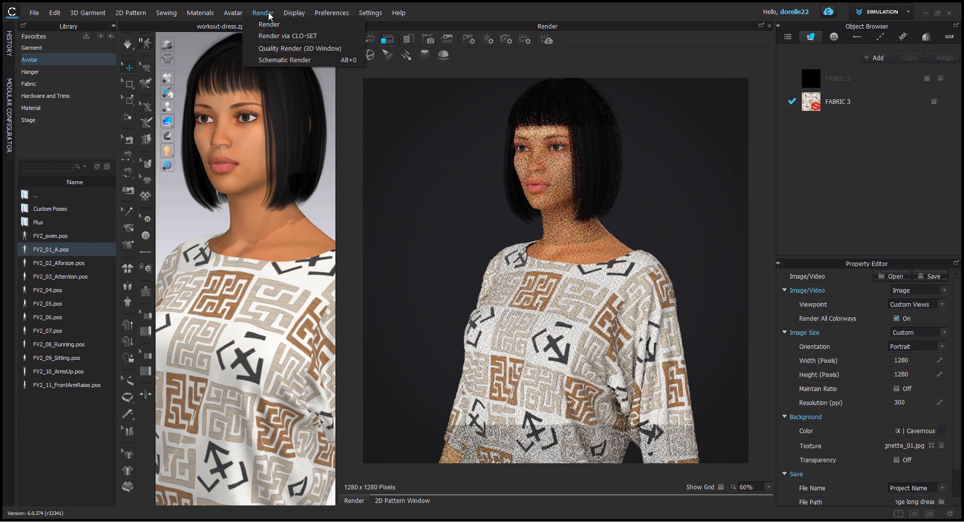
mouse_move(294, 13)
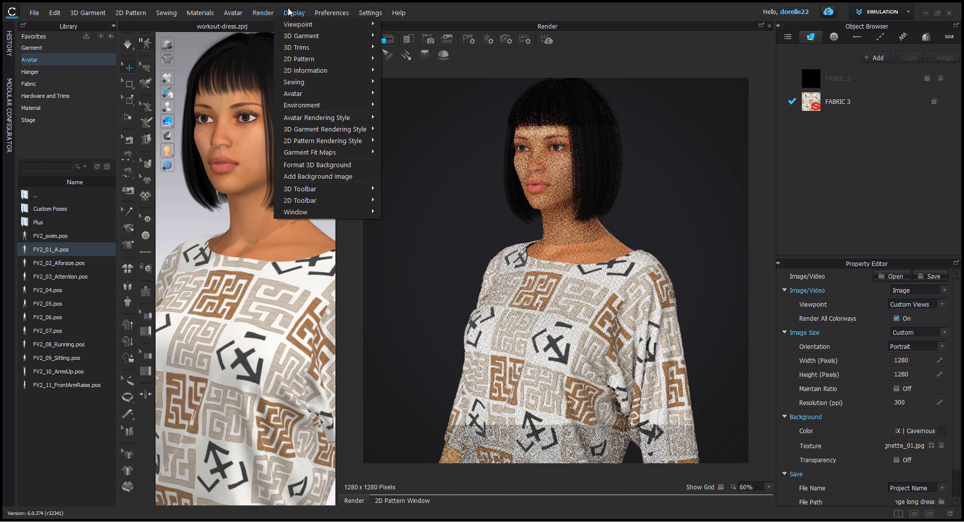
mouse_move(312, 25)
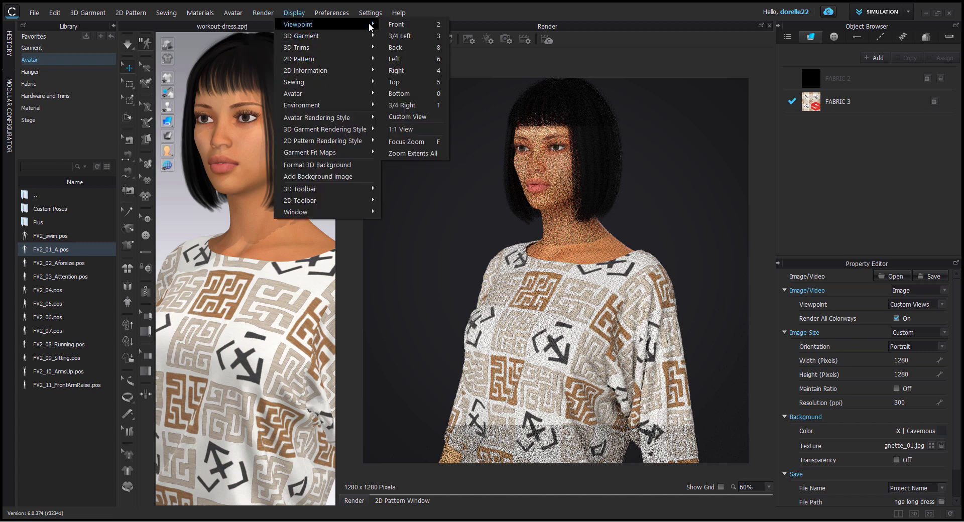
left_click(403, 117)
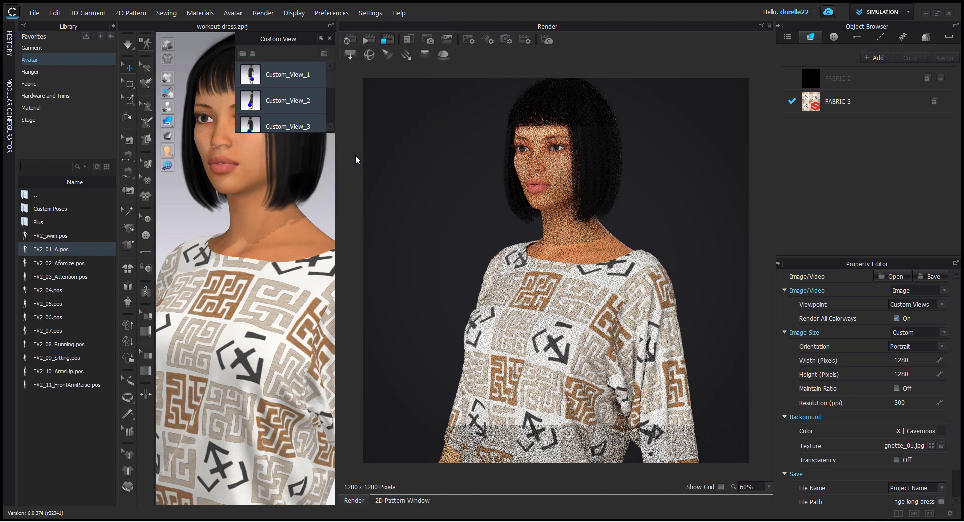
Step: Switch the 3D window to Custom_View_1 and restart the render from that viewpoint
left_click(310, 72)
right_click(312, 72)
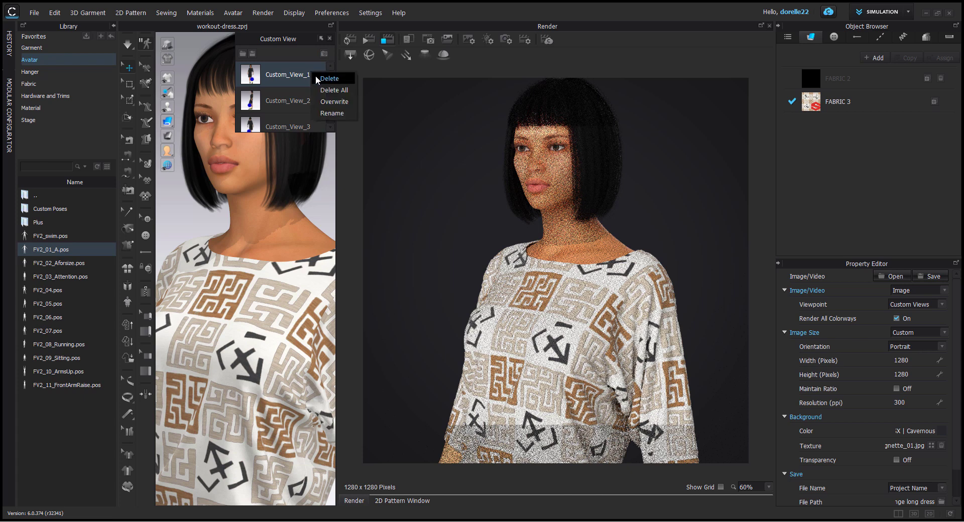
left_click(288, 79)
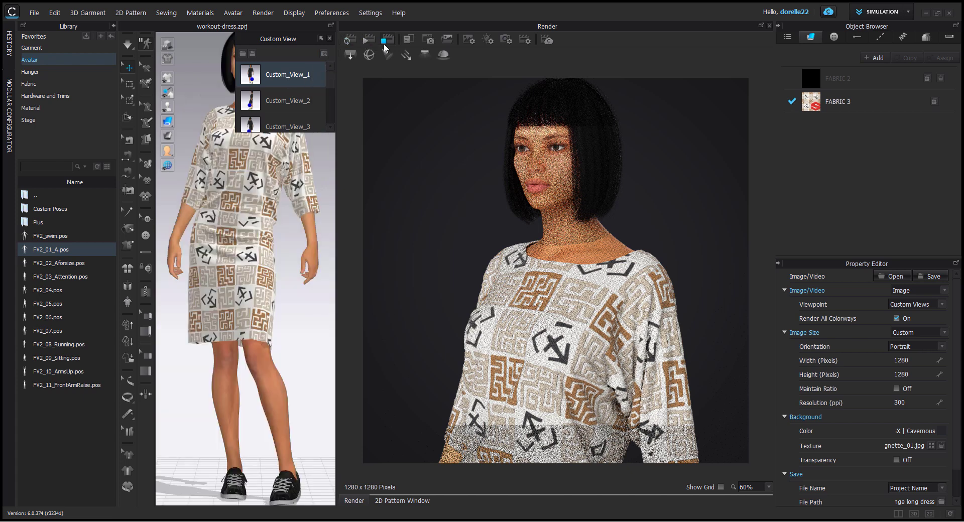
left_click(372, 42)
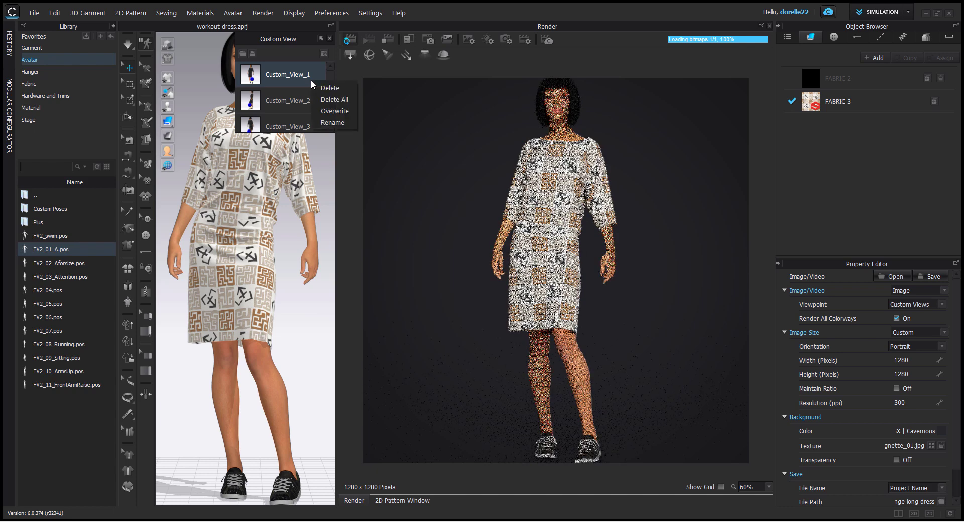
Step: Overwrite Custom_View_1, Custom_View_2 and Custom_View_3 with the current dress, keeping each saved viewpoint
left_click(318, 103)
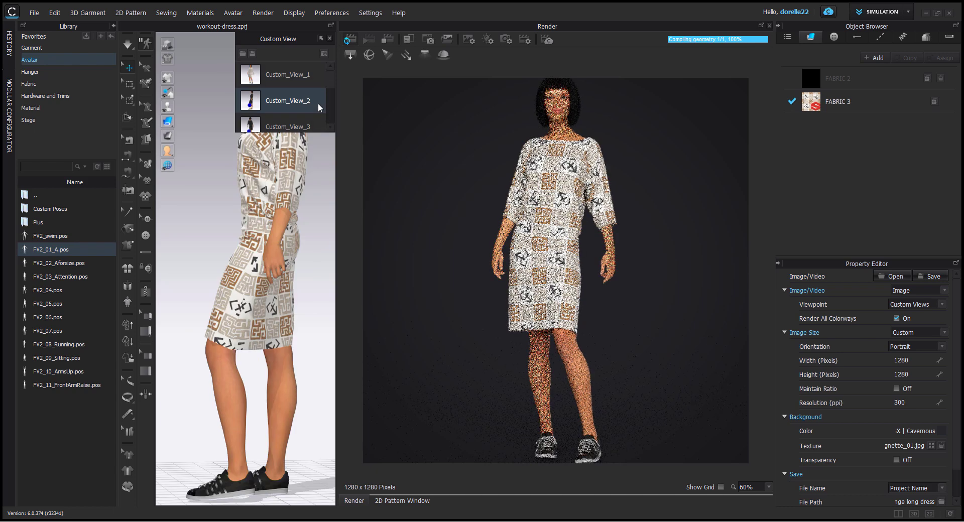
right_click(318, 101)
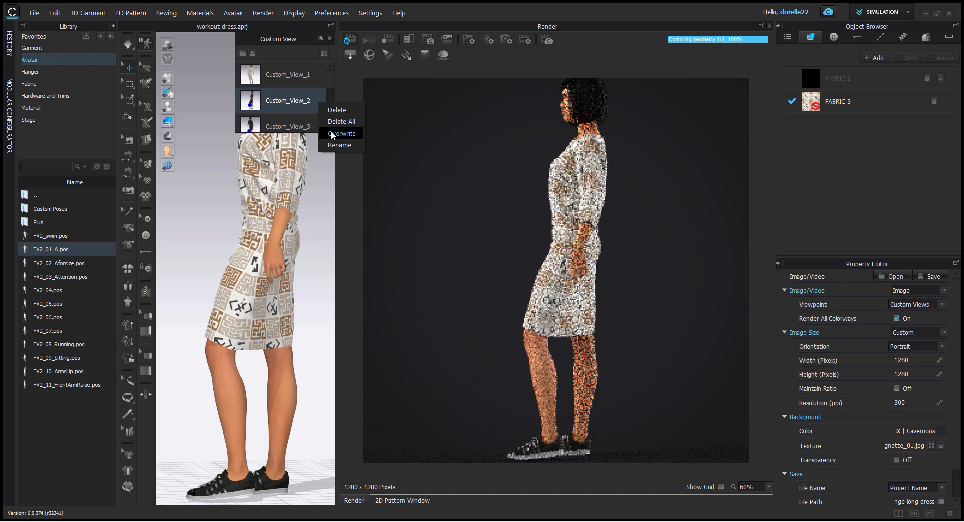
left_click(332, 132)
left_click(318, 126)
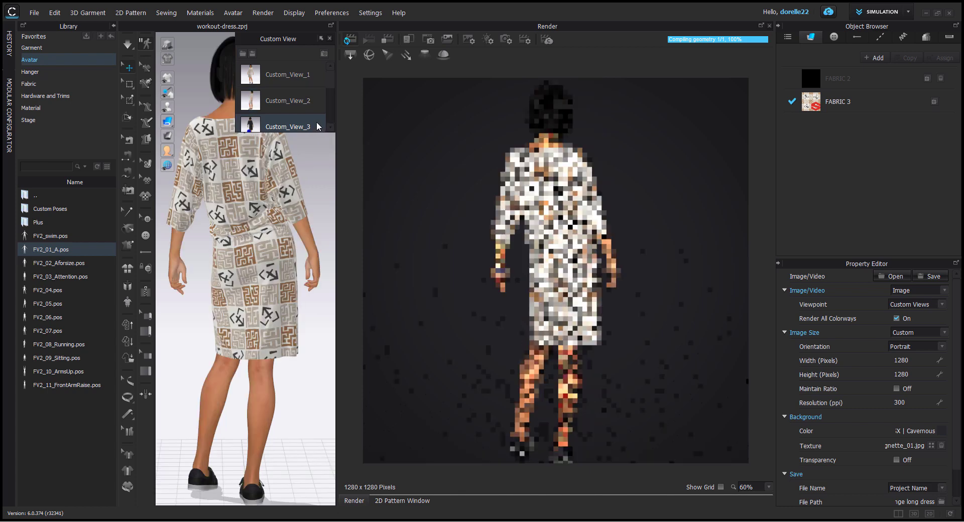
right_click(318, 127)
left_click(338, 152)
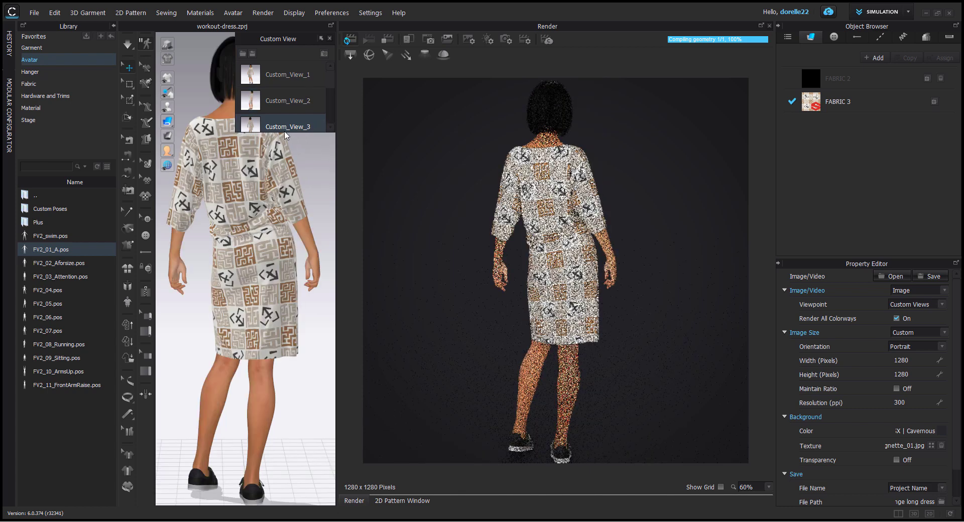
Step: Overwrite Custom_View_4 and Custom_View_5 with the current dress at their own viewpoints
scroll(285, 118, "down", 3)
scroll(284, 115, "up", 1)
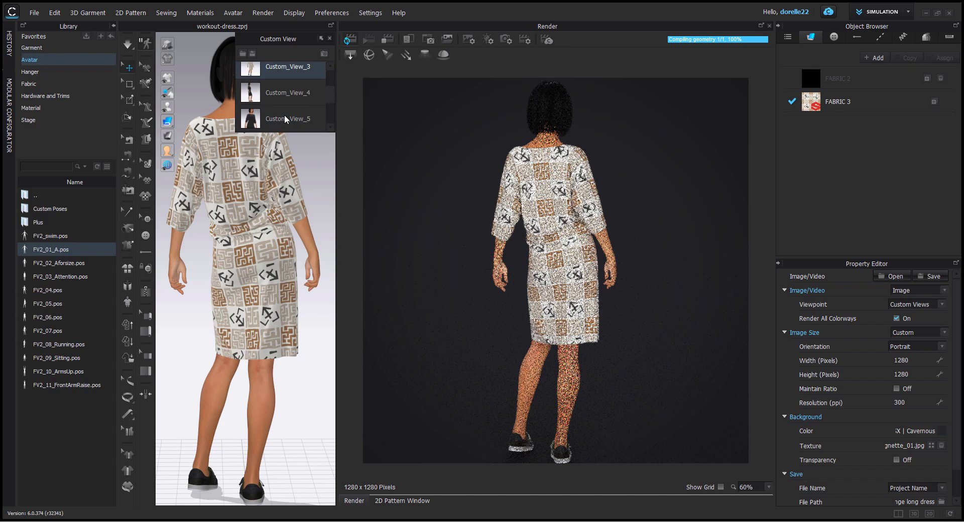
left_click(289, 91)
right_click(289, 92)
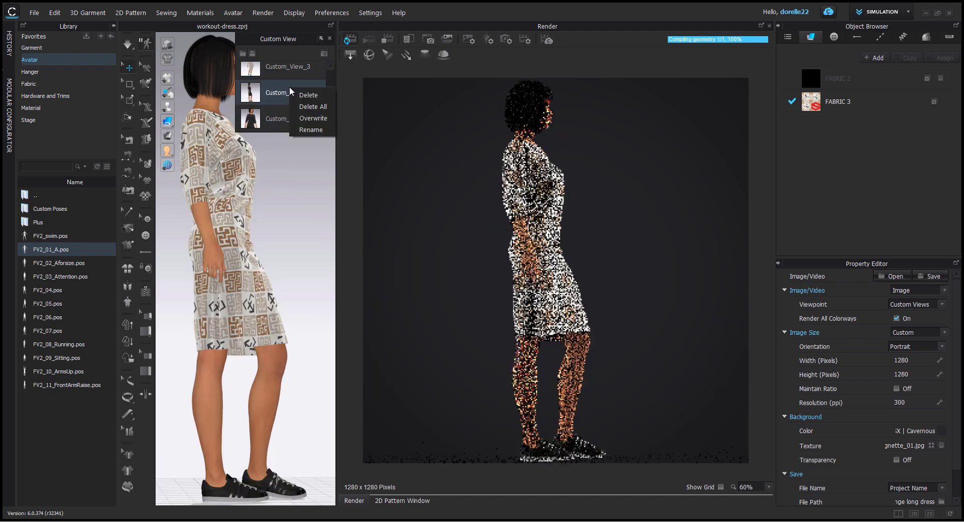
left_click(316, 117)
left_click(297, 119)
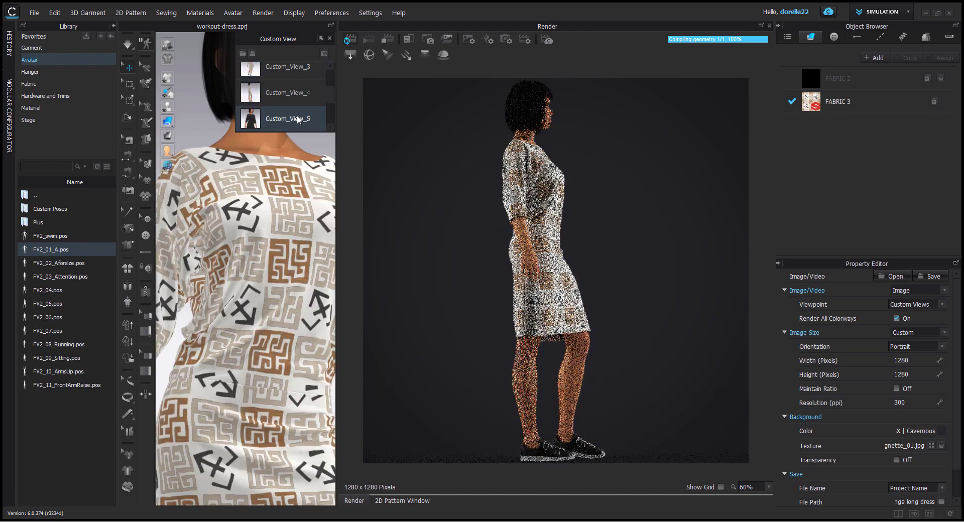
right_click(297, 118)
left_click(322, 149)
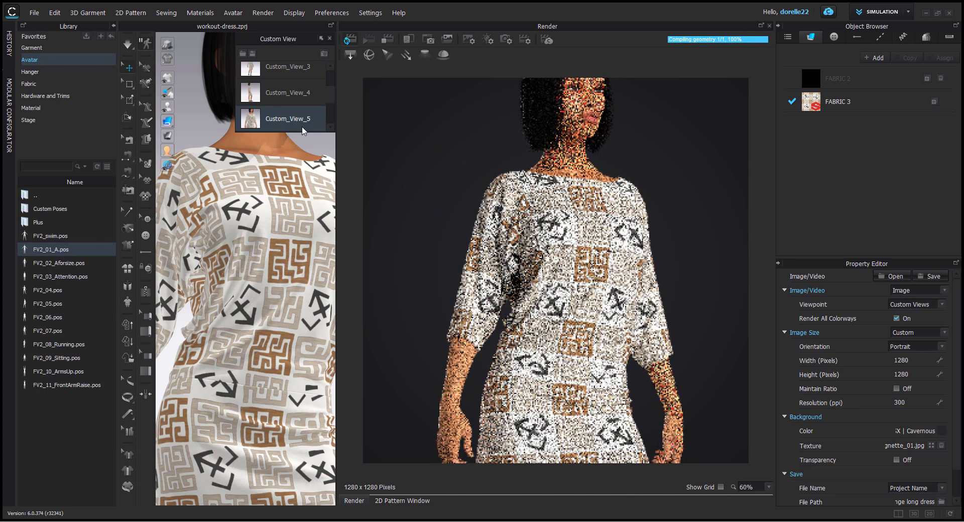
Step: Overwrite Custom_View_6, the close back view, with the current dress
scroll(296, 117, "down", 1)
left_click(296, 84)
right_click(296, 82)
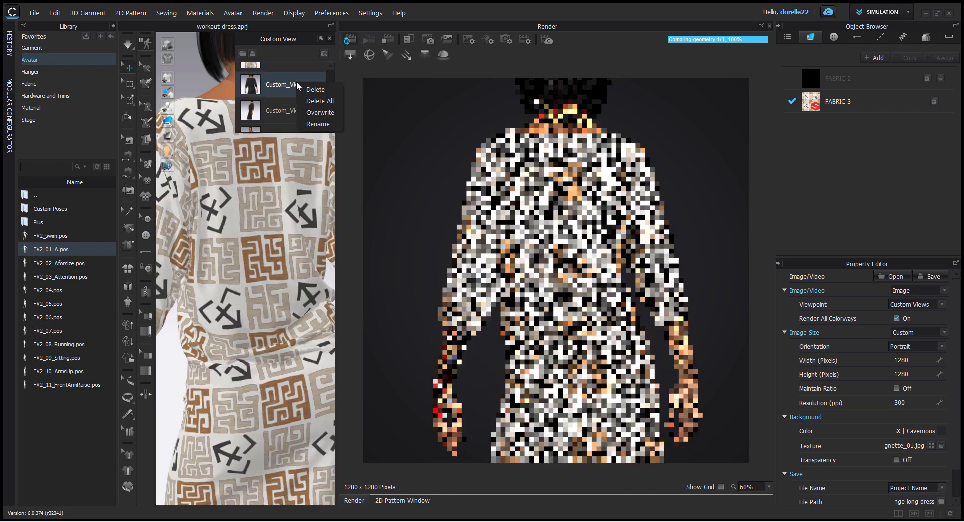
left_click(318, 111)
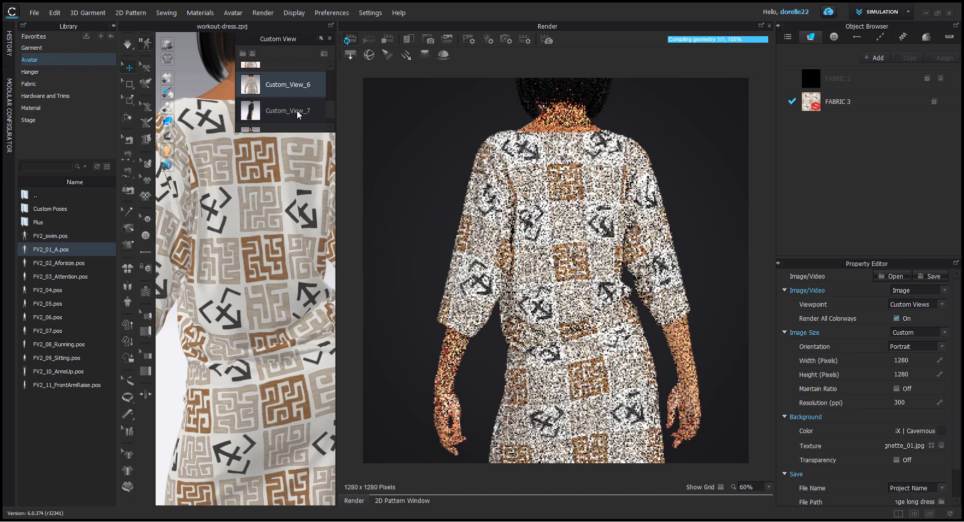
Step: Overwrite Custom_View_7, the side view, and Custom_View_8, the angled front view, with the current dress
left_click(298, 112)
right_click(298, 113)
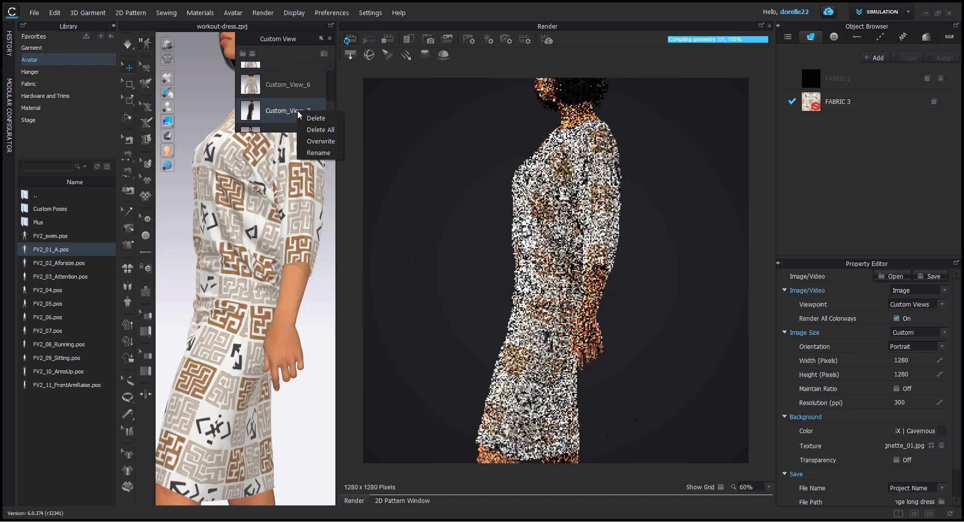
left_click(319, 142)
scroll(302, 115, "down", 1)
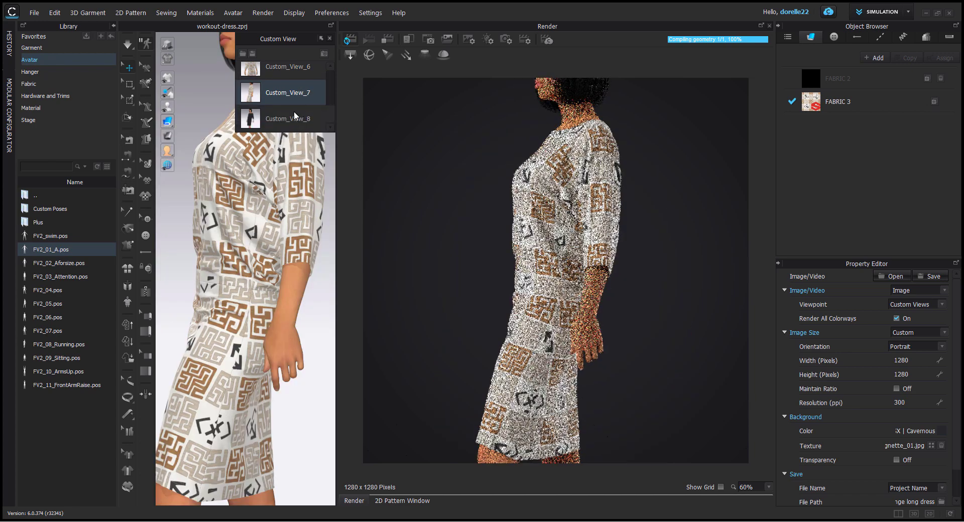
left_click(295, 116)
right_click(298, 117)
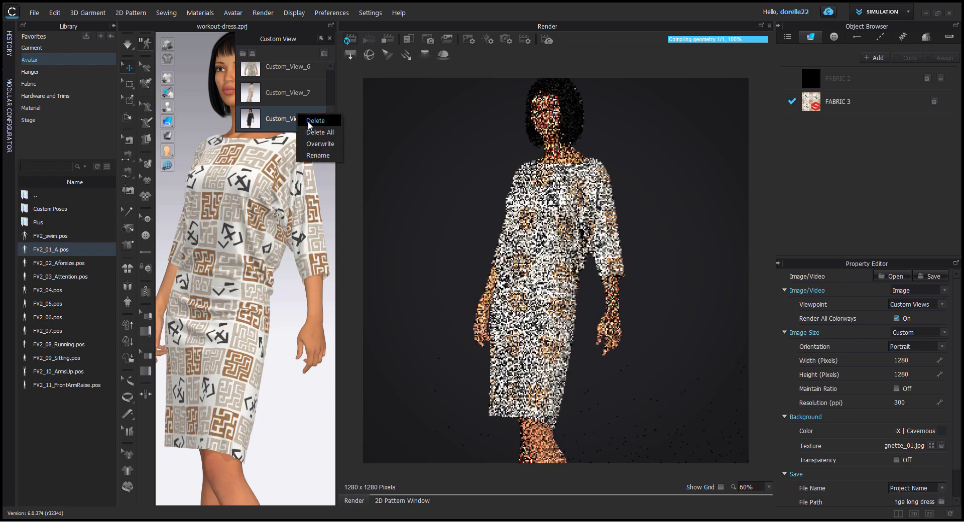
left_click(312, 143)
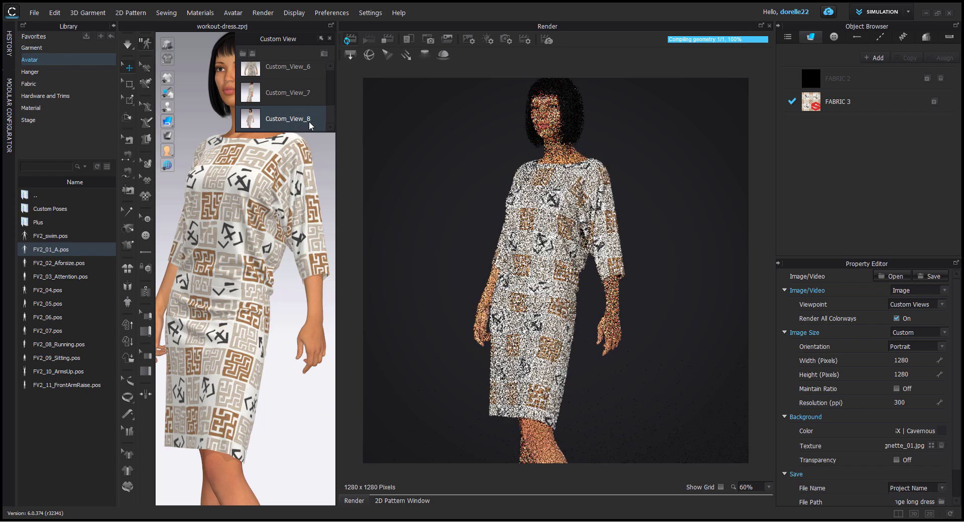
Step: Check Custom_View_1 and Custom_View_7, return to Custom_View_1 and start the final render of the custom views
scroll(333, 84, "up", 5)
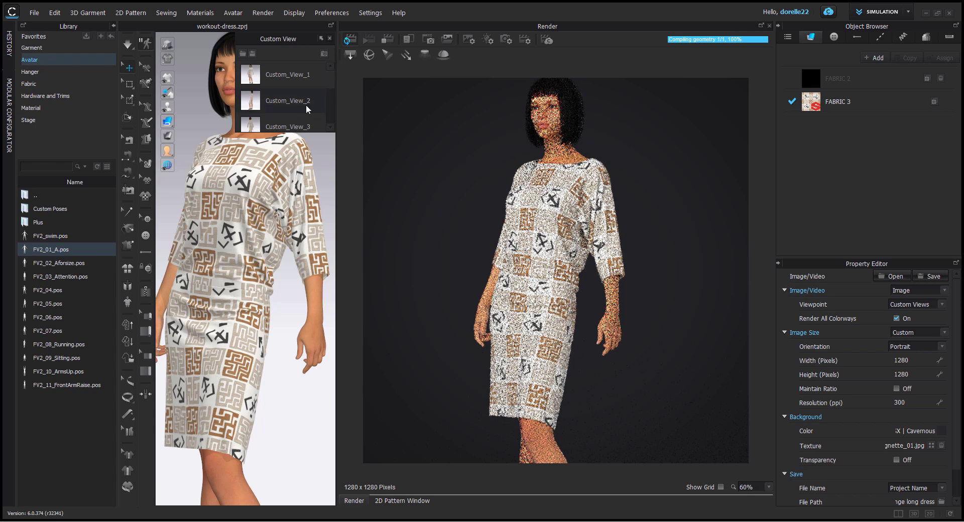
left_click(297, 85)
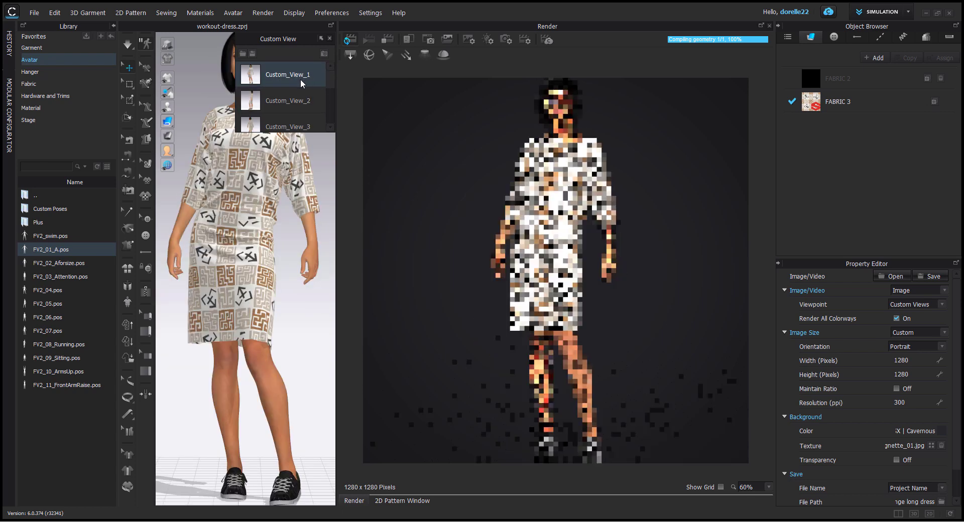
scroll(296, 84, "down", 5)
left_click(290, 92)
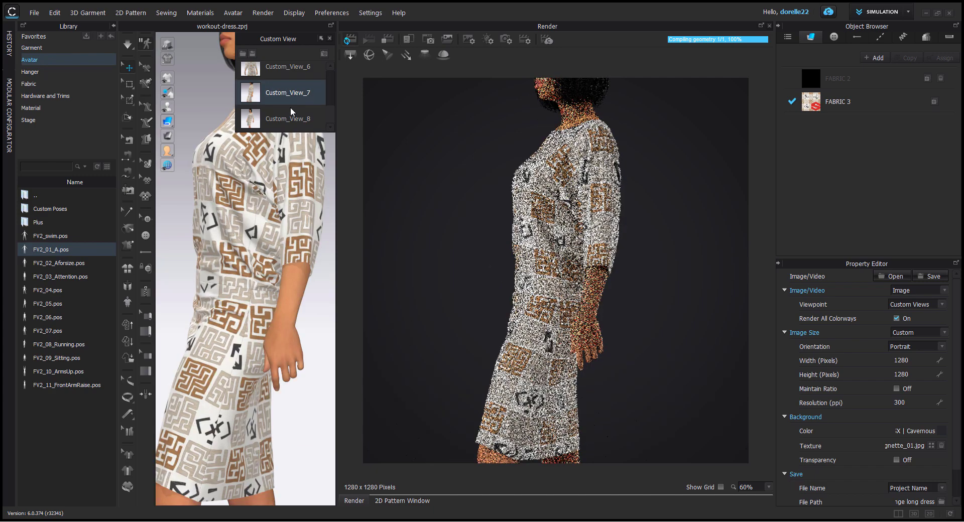
scroll(291, 110, "up", 1)
left_click(284, 71)
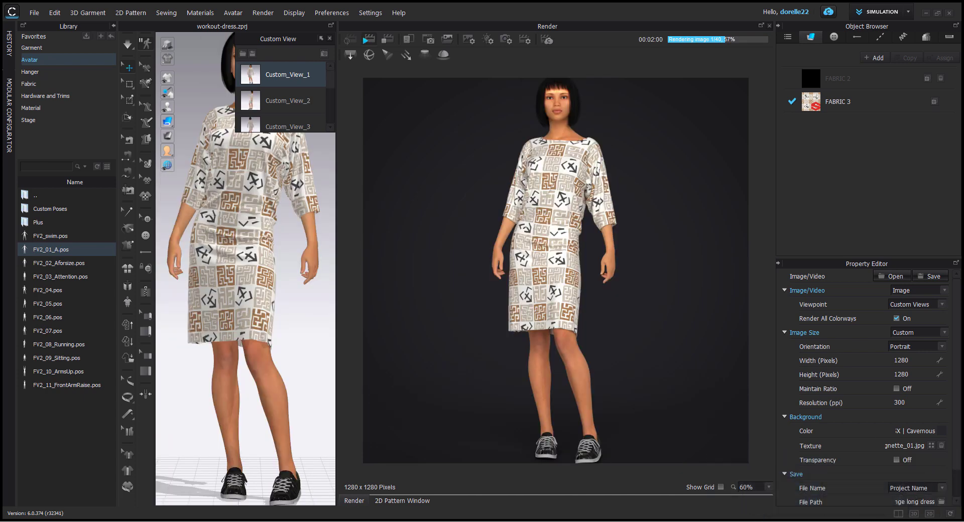
Step: Switch to the Layered Kuba Pattern Fabric page in Chrome and review its colour parameters and presets
mouse_move(374, 521)
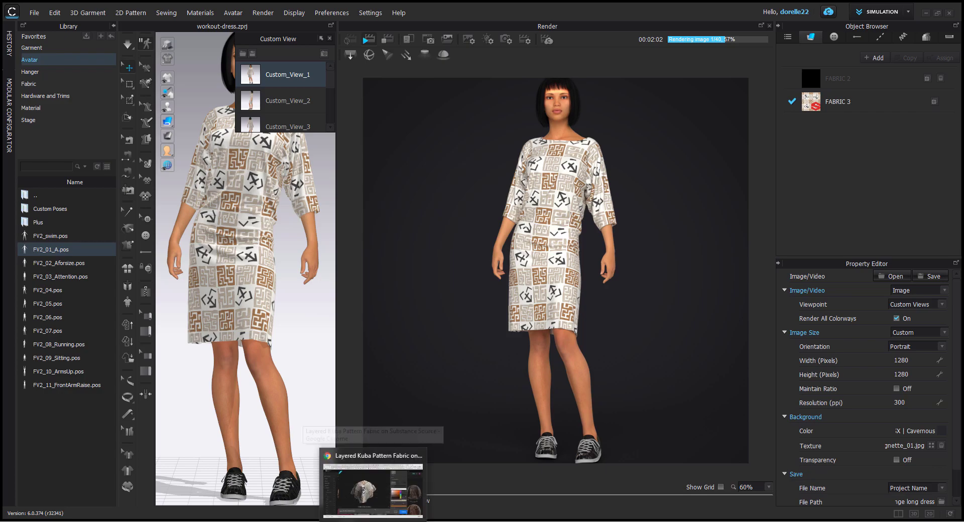
left_click(374, 484)
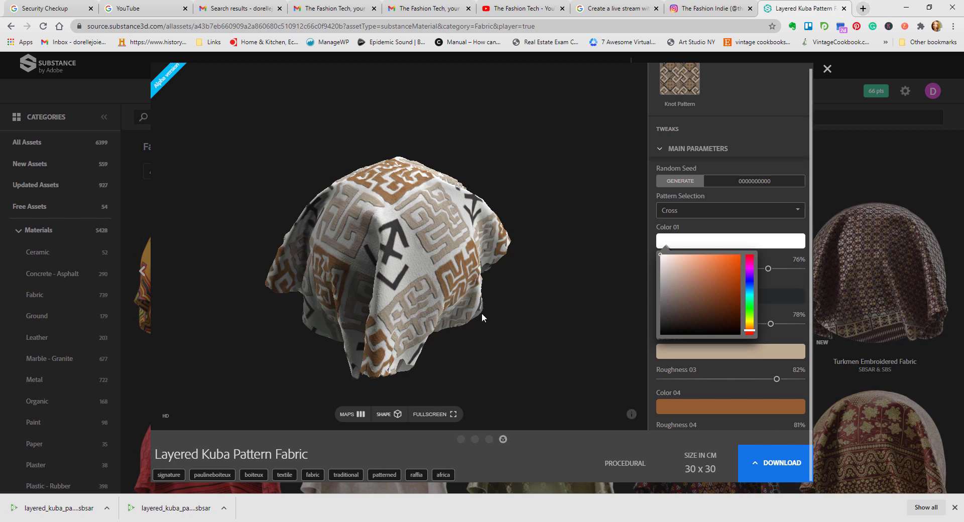
scroll(737, 335, "down", 3)
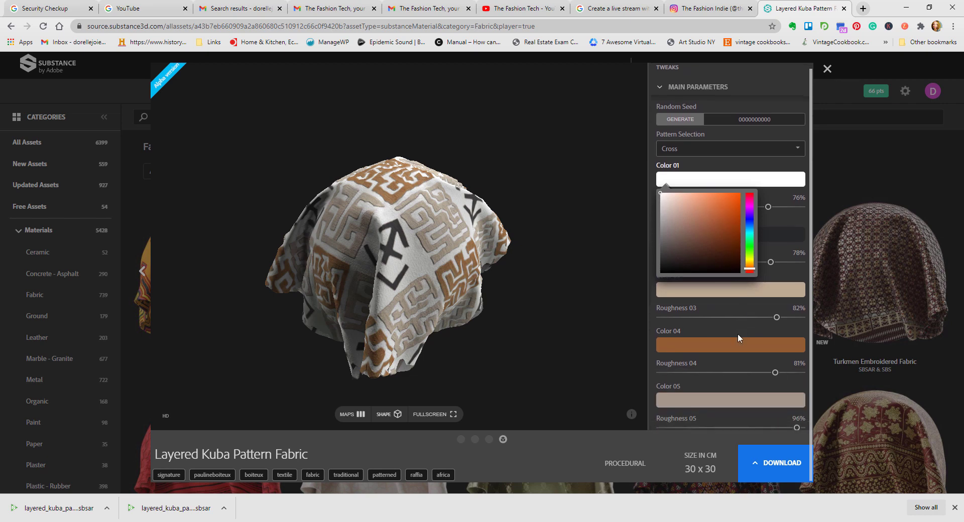
scroll(737, 334, "up", 5)
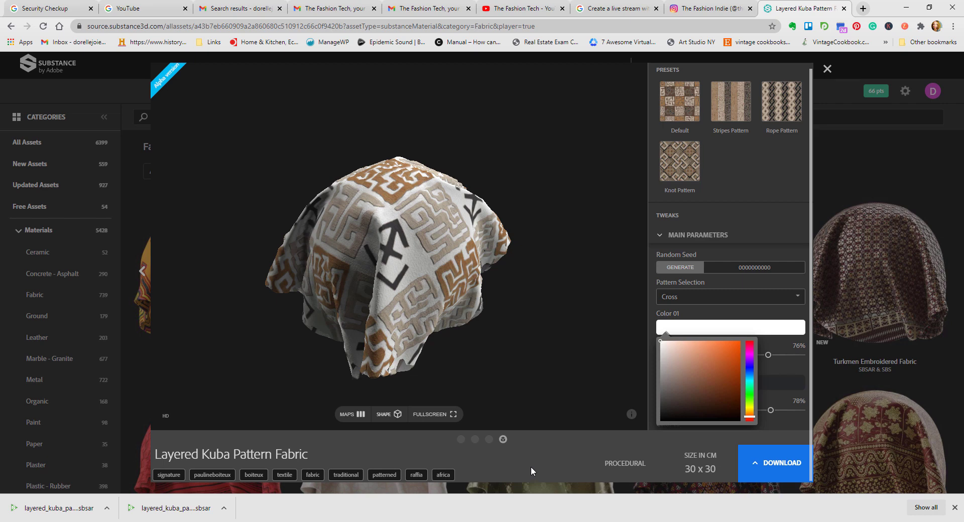
Step: Search the web for "clo marketplace" in a new browser tab and open the MarketPlace - CLO-SET page
left_click(863, 8)
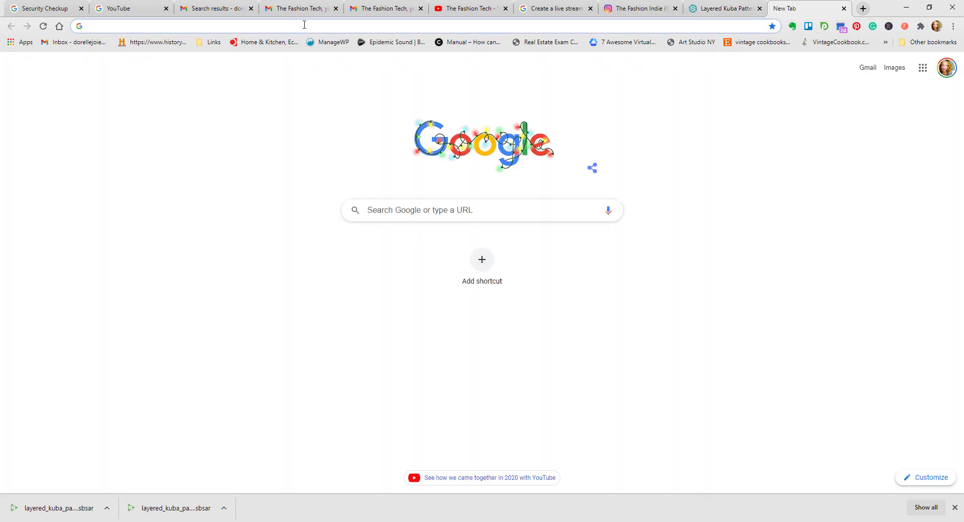
type("clo ")
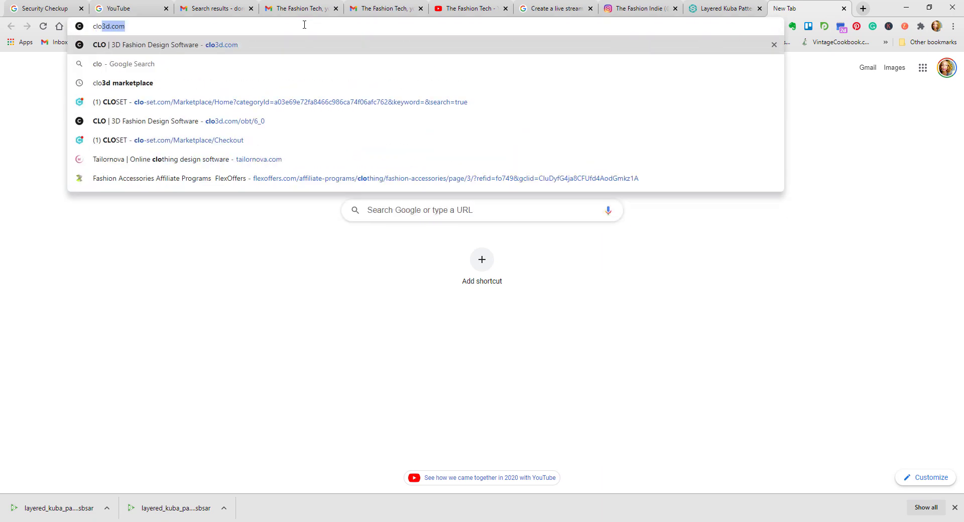
type("ma")
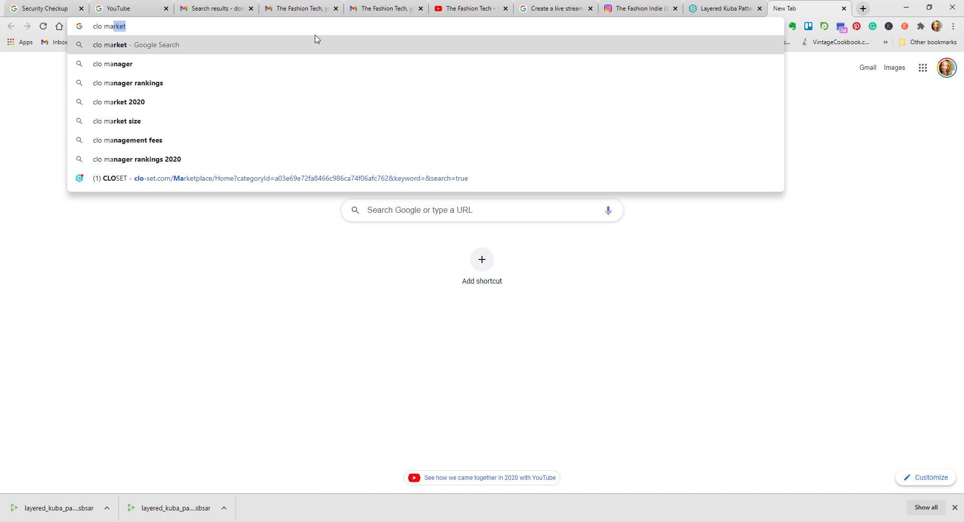
left_click(310, 25)
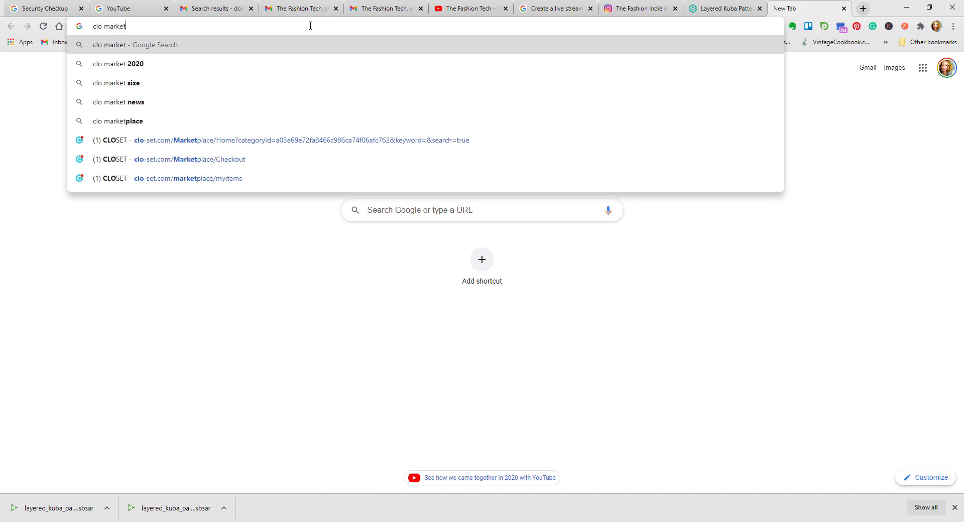
type("place")
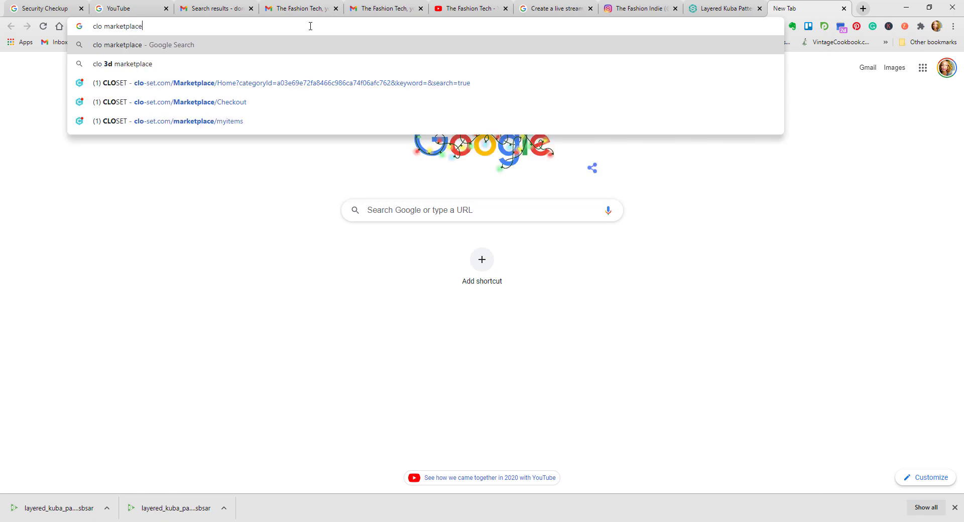
key("Return")
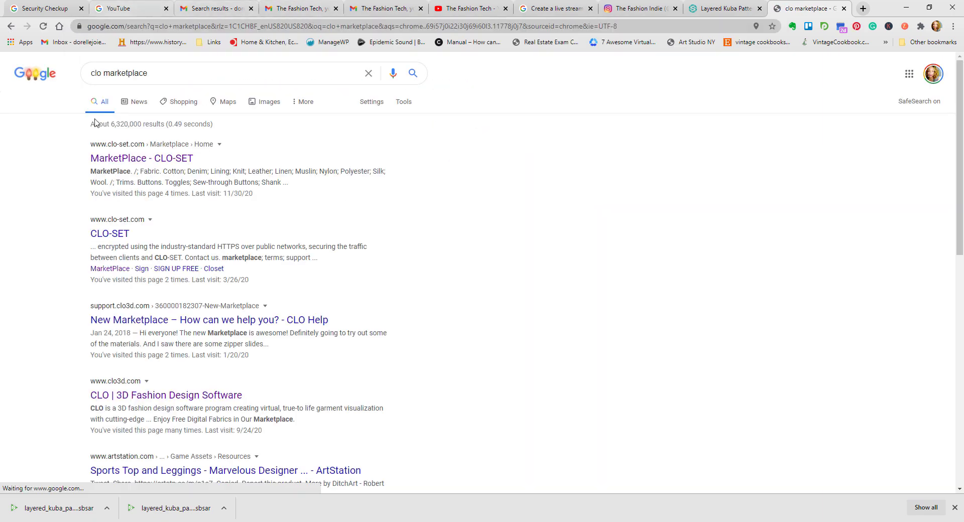
left_click(117, 155)
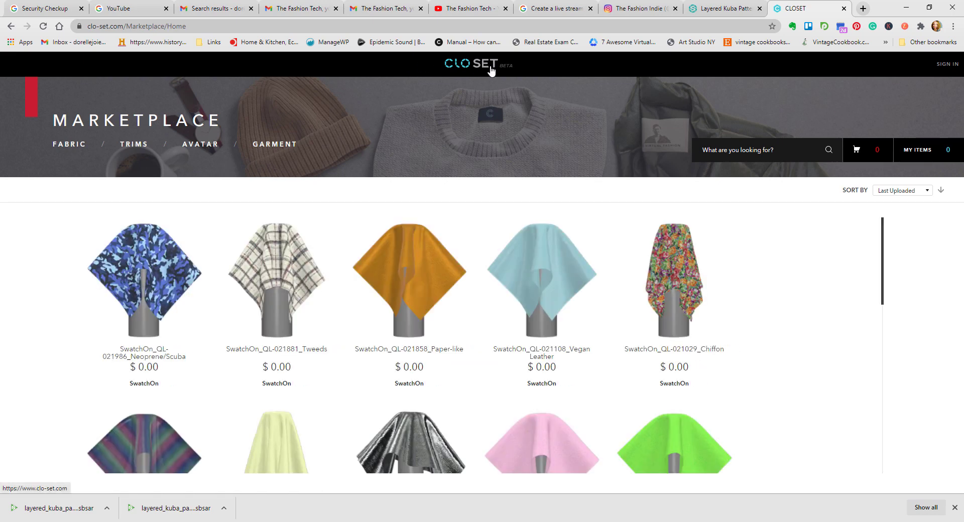
Step: Browse the free SwatchOn fabrics listed on the CLO-SET marketplace home page
mouse_move(294, 321)
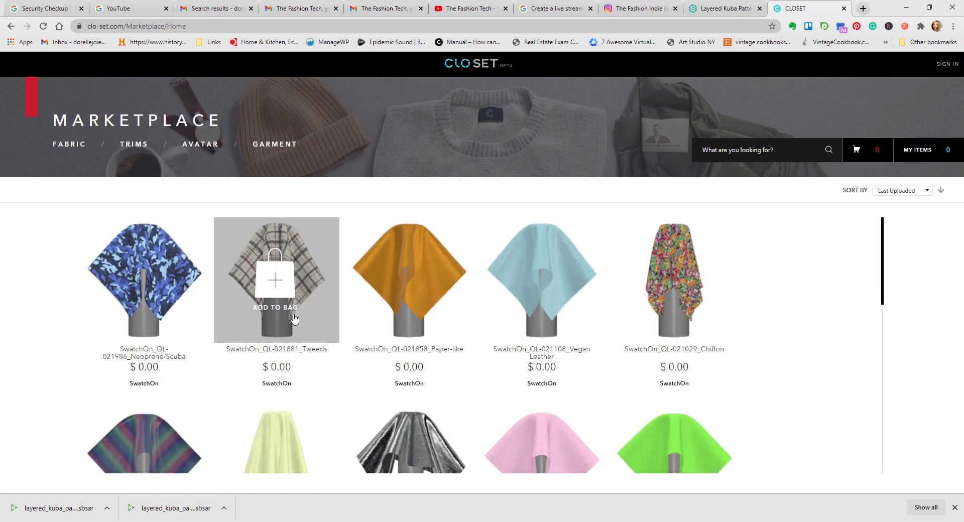
scroll(299, 291, "down", 10)
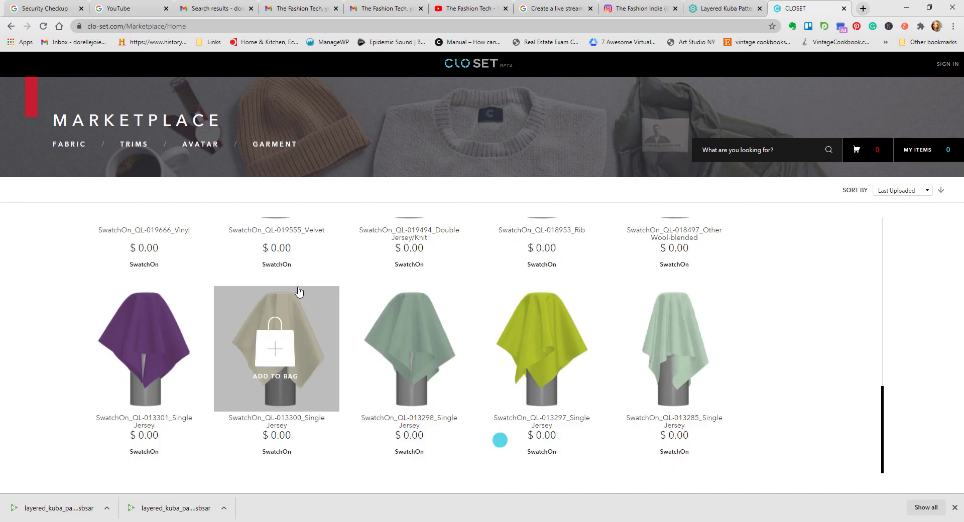
scroll(574, 330, "down", 7)
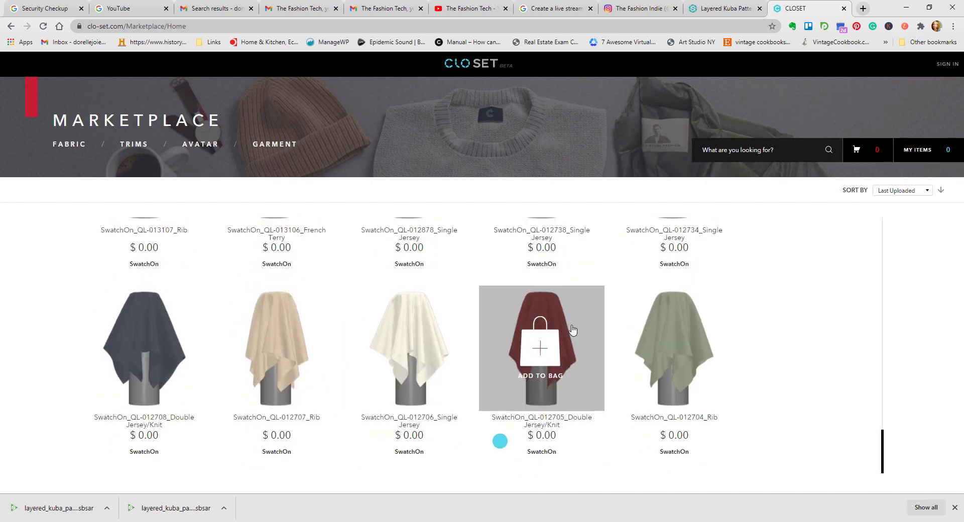
scroll(573, 331, "up", 10)
scroll(573, 330, "up", 5)
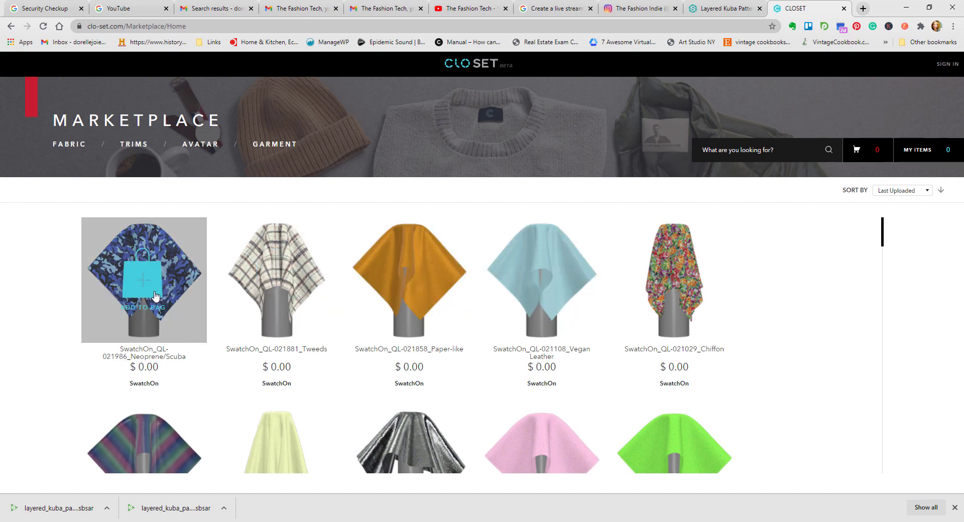
scroll(386, 294, "down", 5)
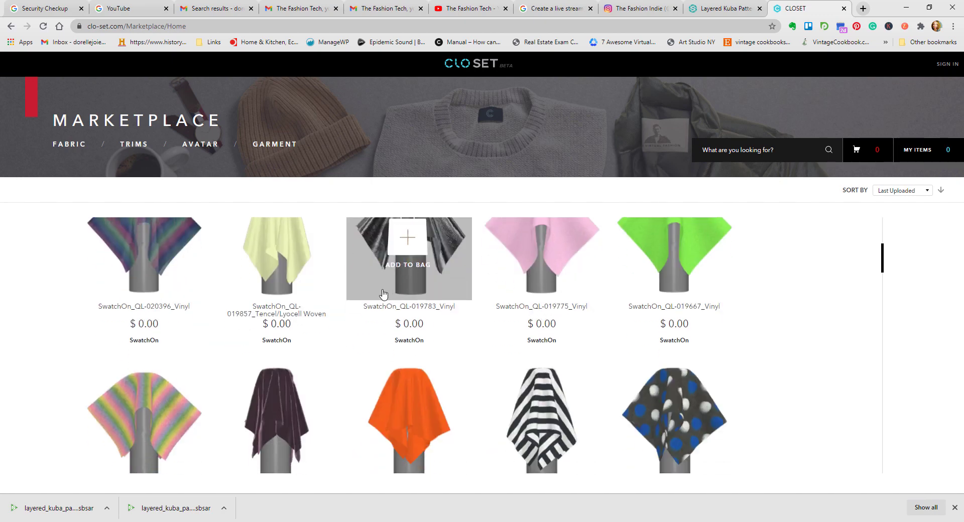
scroll(350, 372, "down", 4)
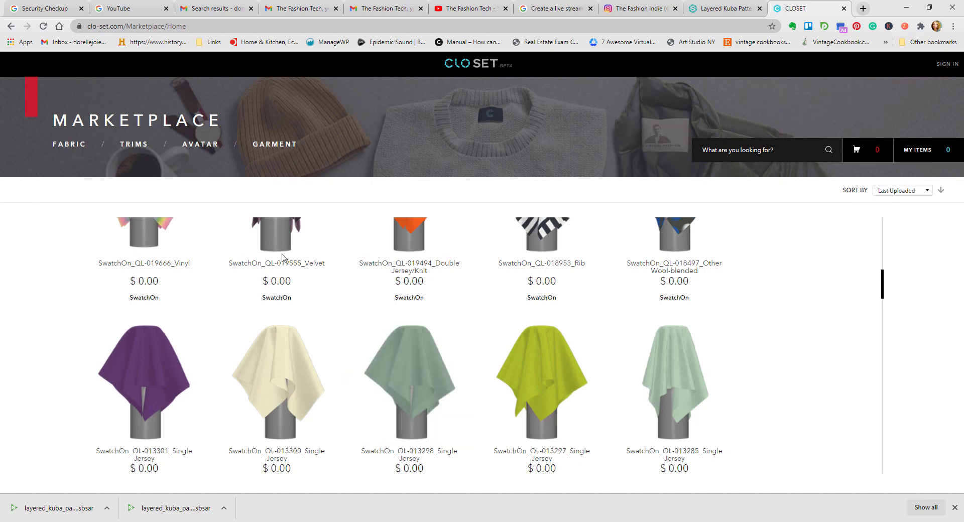
scroll(284, 258, "up", 4)
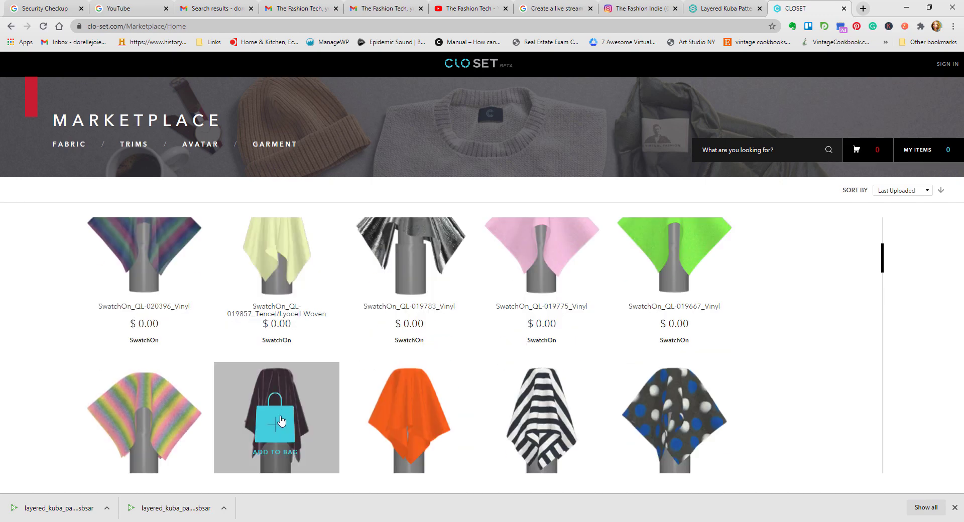
Step: Sign in to CLO-SET with the Google account and download the SwatchOn_QL-019555_Velvet fabric
left_click(282, 421)
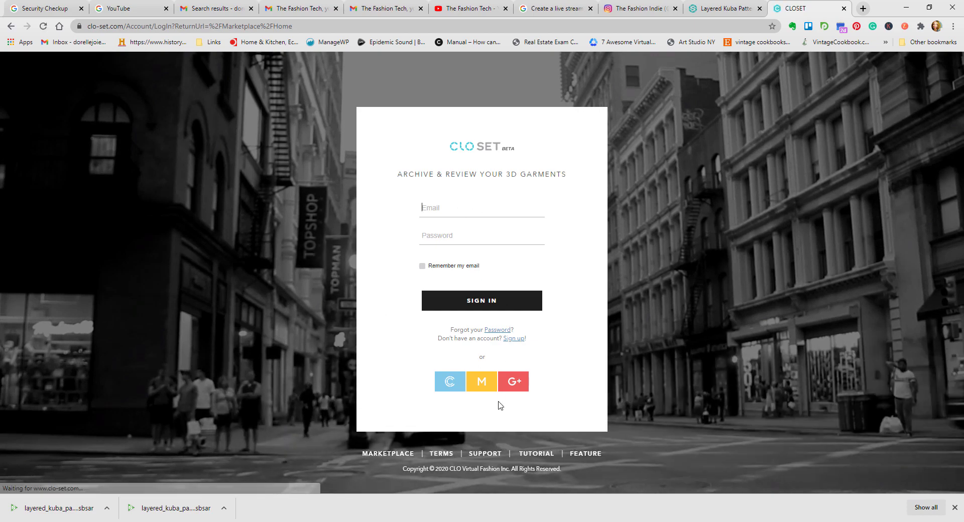
left_click(507, 387)
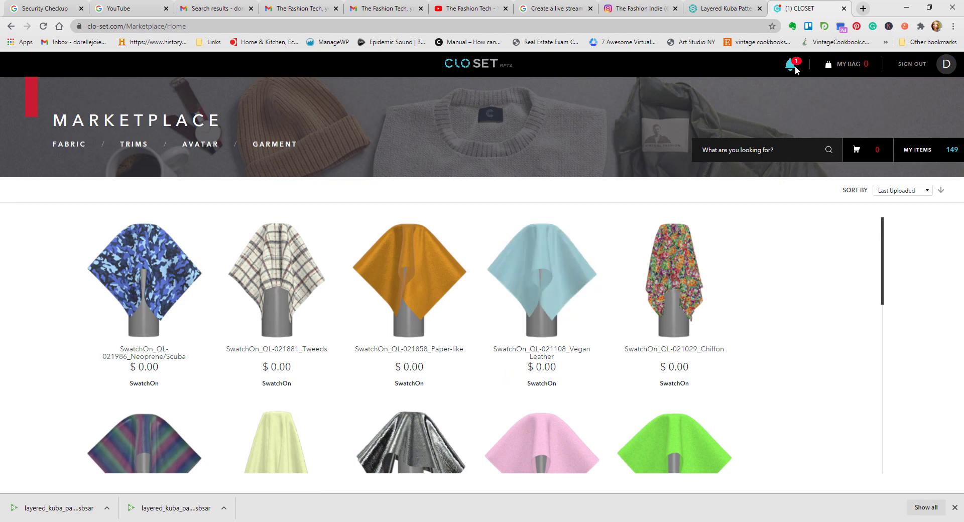
scroll(302, 354, "down", 5)
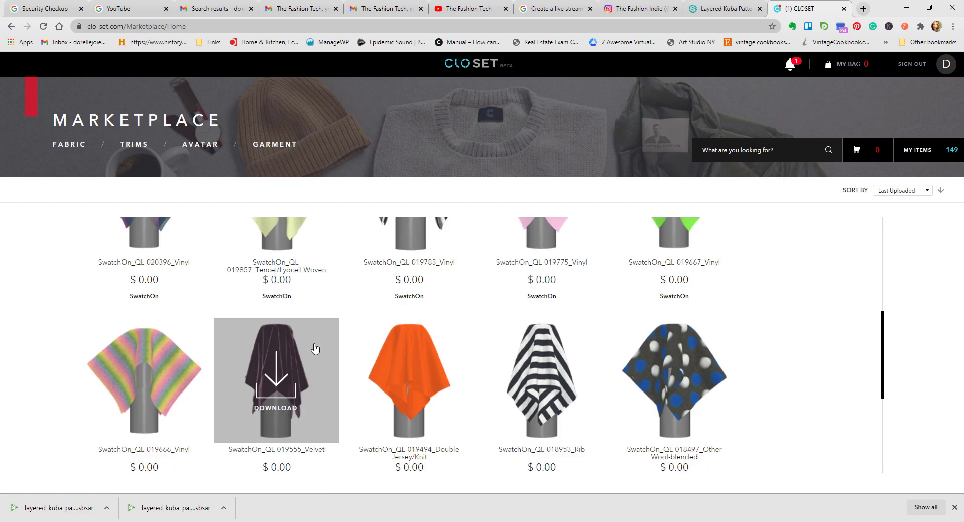
left_click(280, 378)
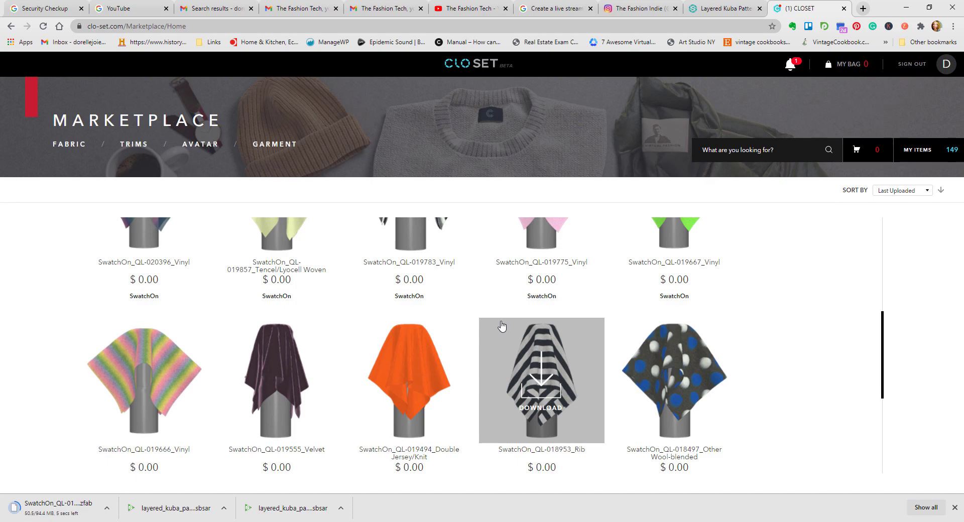
Step: Look through more marketplace fabrics further down the list, including the jersey, rib, vinyl and cork swatches
scroll(501, 326, "down", 10)
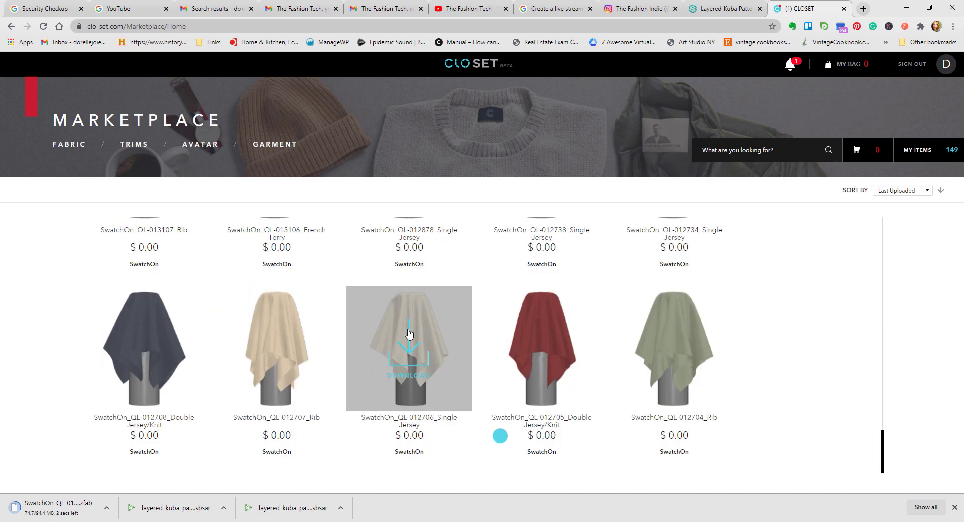
scroll(409, 333, "down", 15)
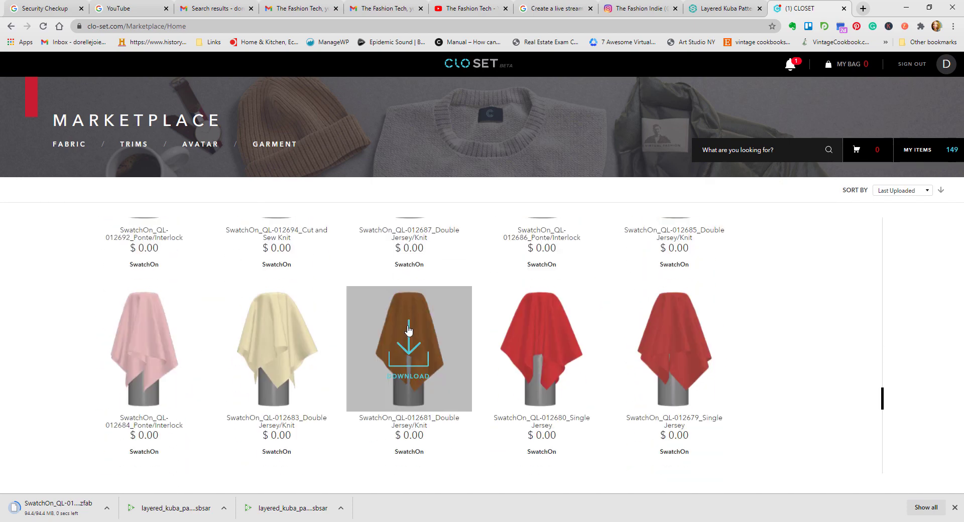
scroll(402, 333, "down", 10)
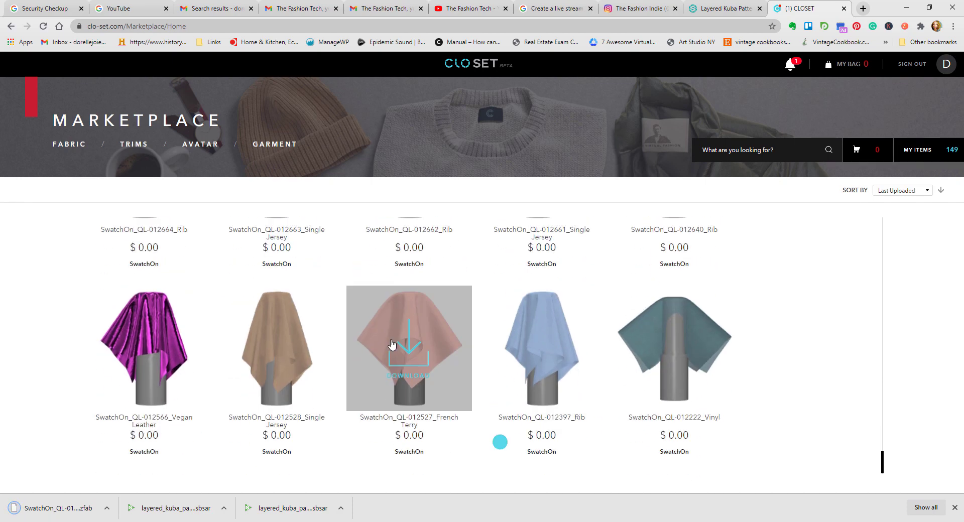
scroll(392, 344, "down", 5)
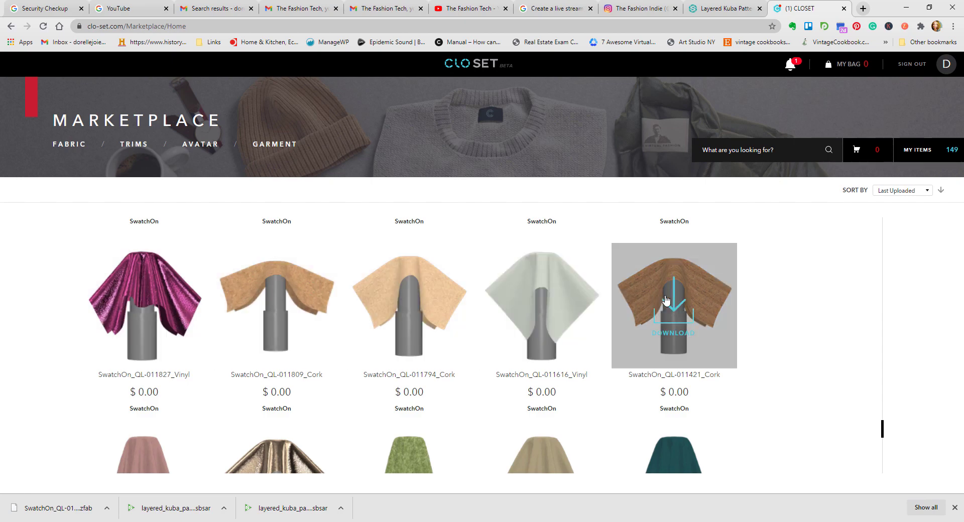
scroll(420, 333, "down", 5)
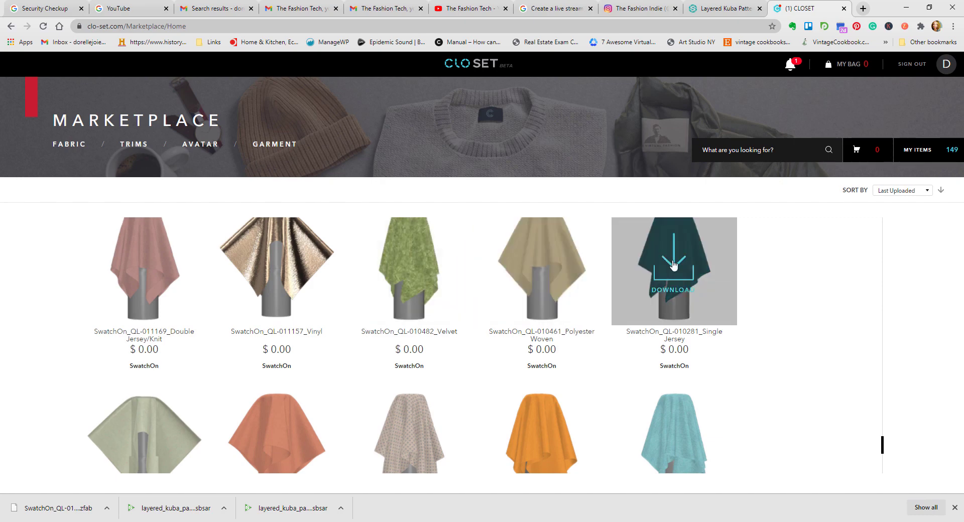
Step: Find the SwatchOn_QL-007293_Single Jersey fabric further down the marketplace list, open its detail page and load its 3D preview
scroll(673, 442, "down", 5)
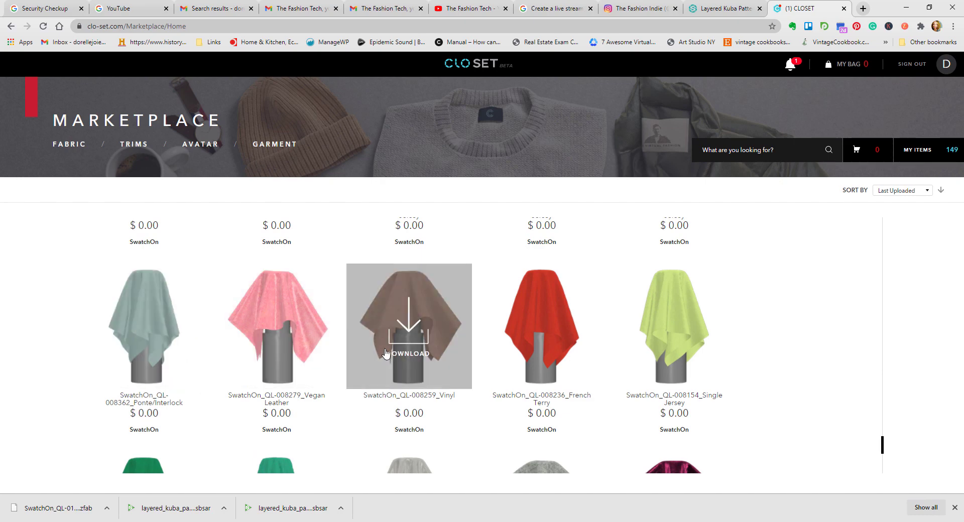
scroll(558, 354, "down", 5)
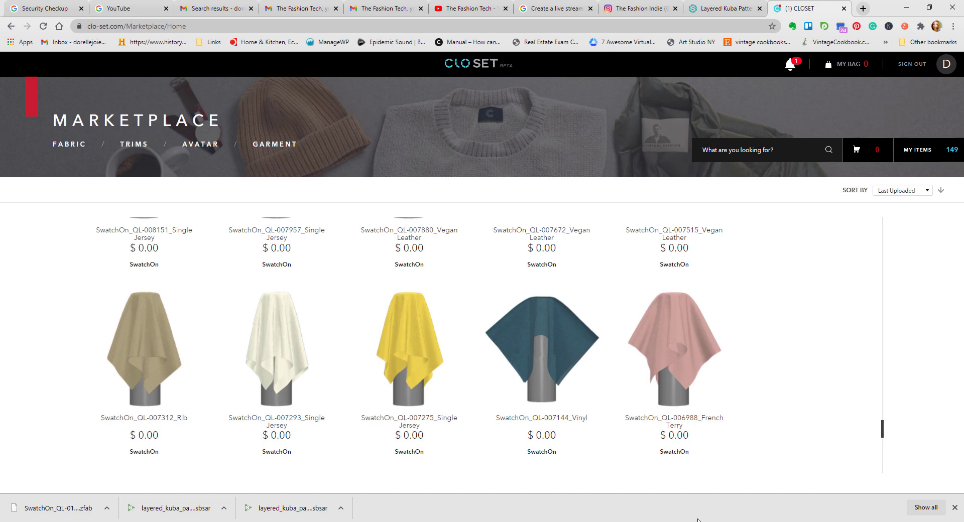
mouse_move(673, 521)
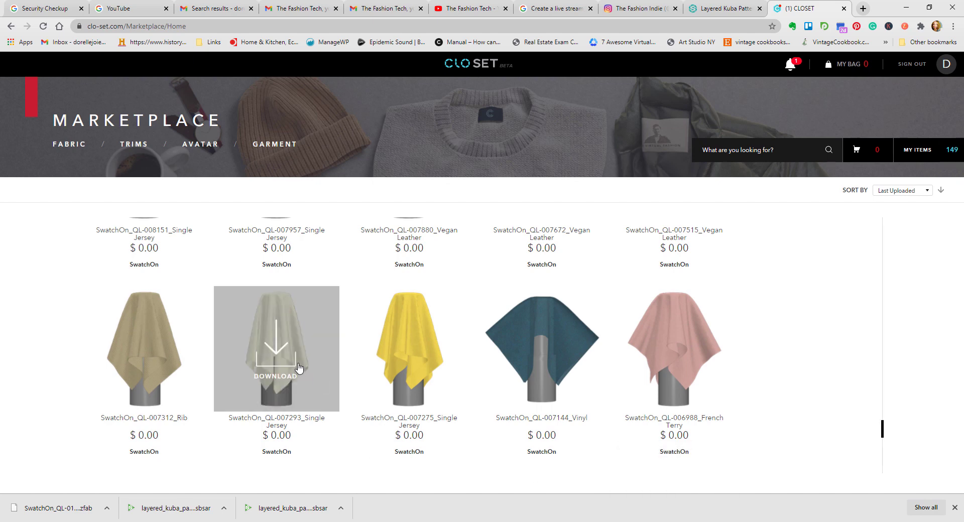
left_click(318, 379)
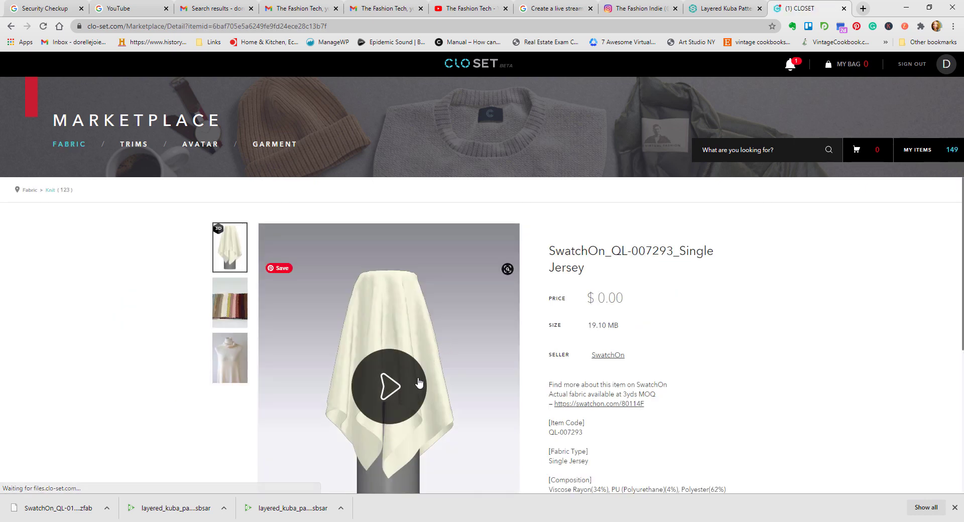
left_click(402, 389)
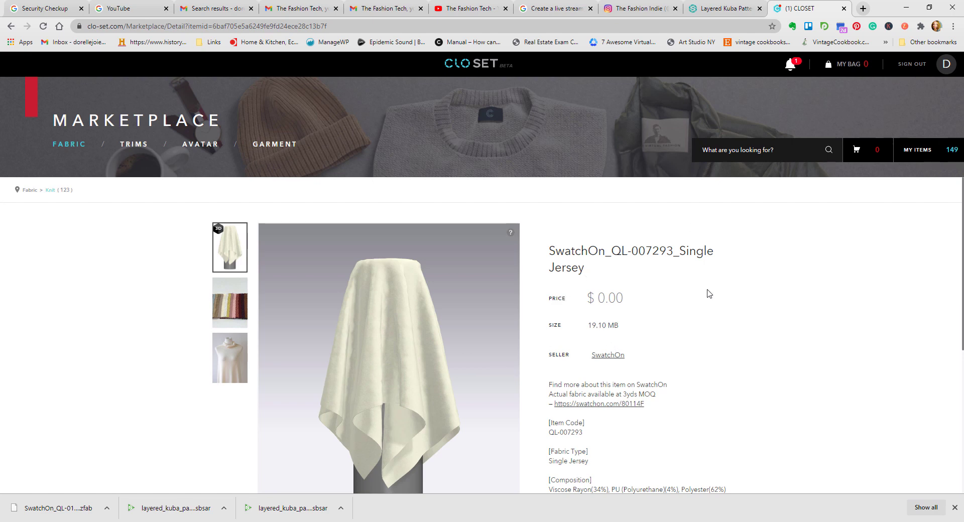
Step: Follow the SwatchOn link in the fabric's description and look over the fabric's video and colorways there
scroll(696, 299, "down", 1)
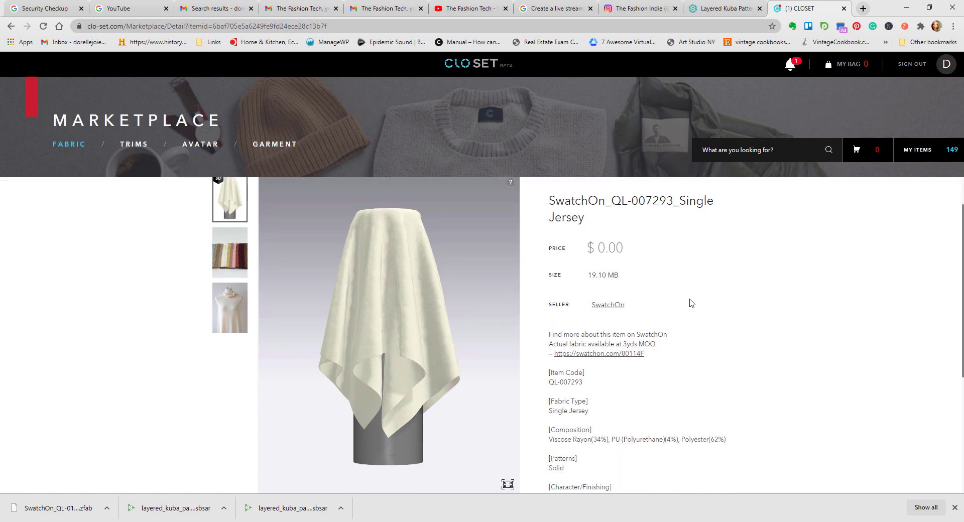
left_click(616, 357)
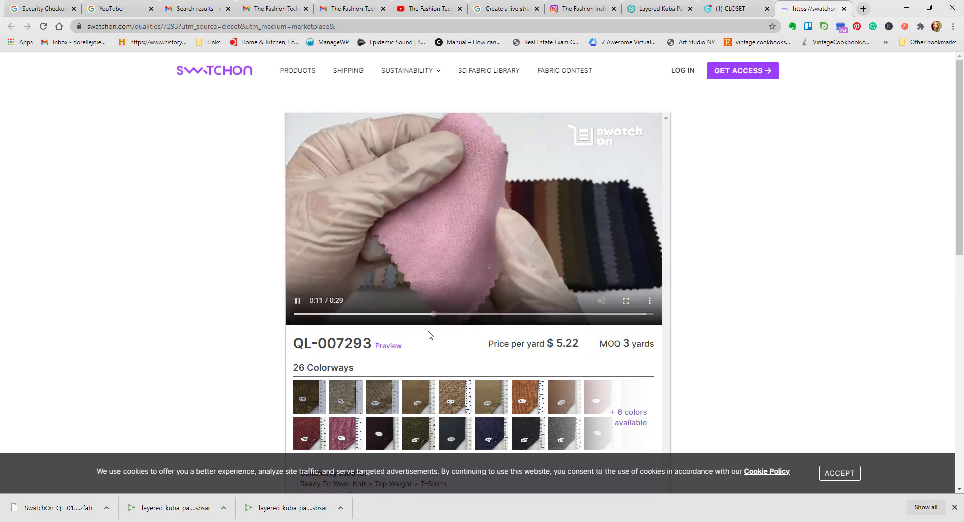
scroll(462, 334, "down", 1)
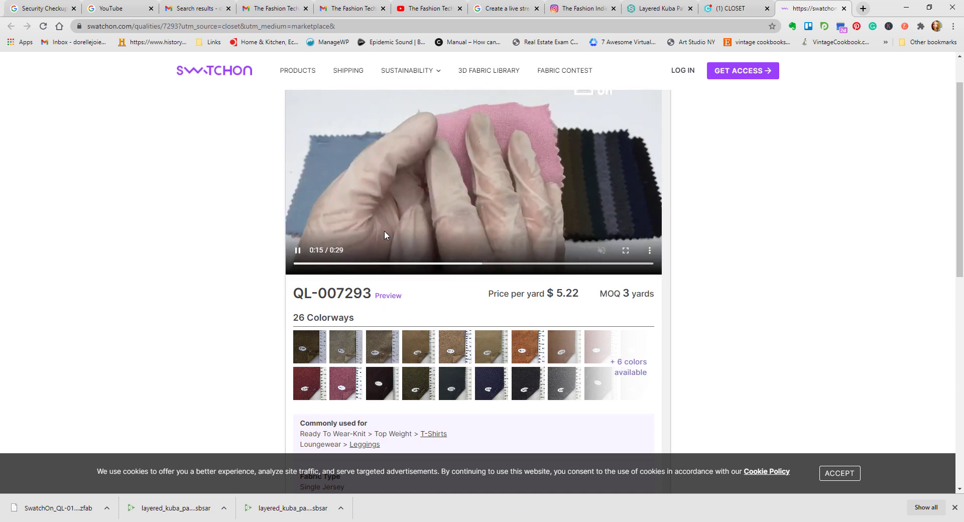
scroll(385, 232, "up", 1)
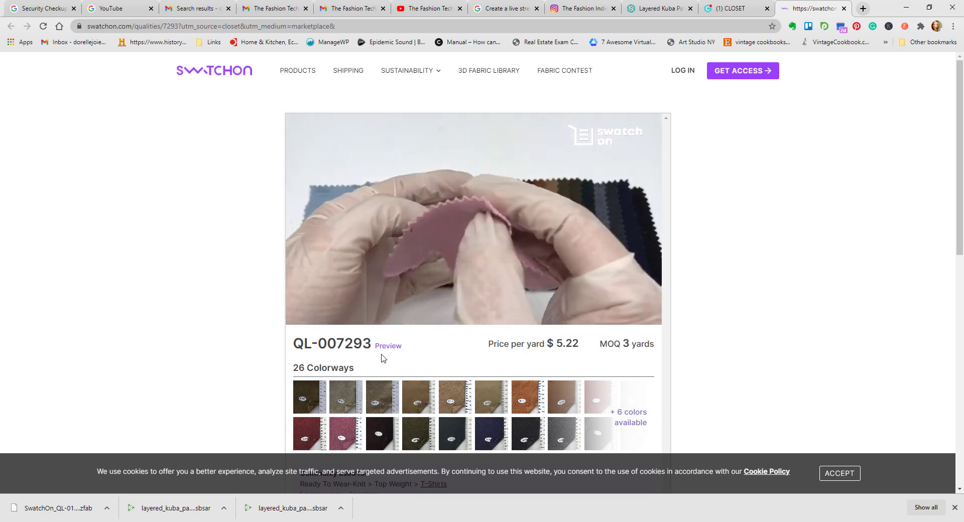
scroll(413, 343, "down", 1)
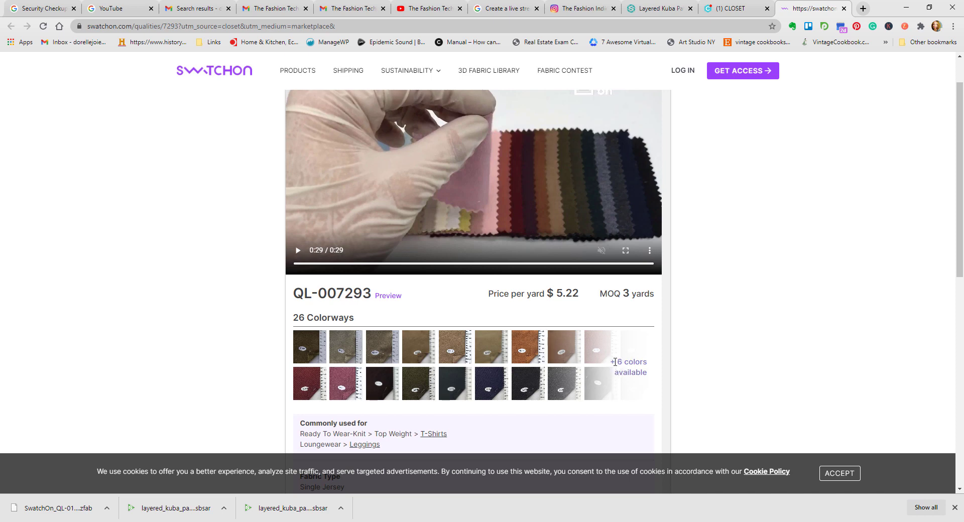
scroll(497, 361, "down", 3)
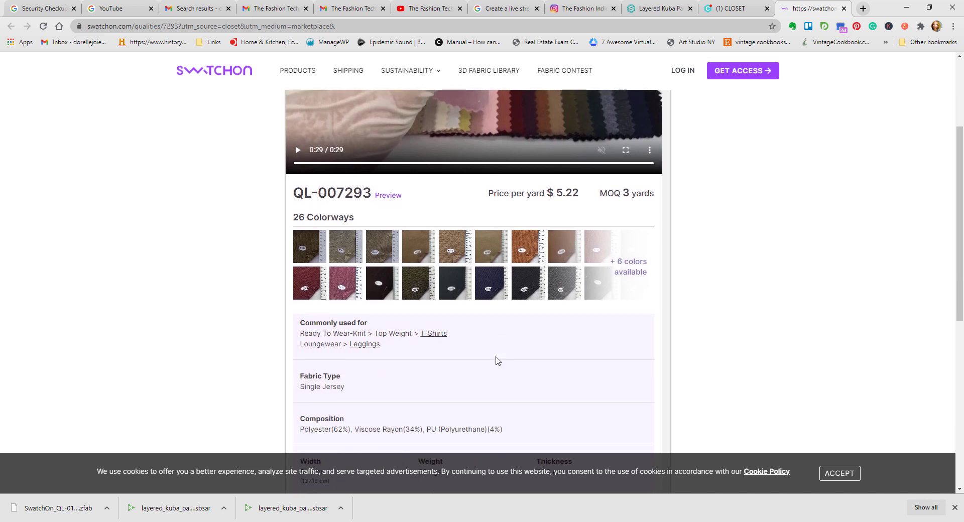
Step: Highlight the fabric's composition, width, weight and thickness in turn in the SwatchOn specifications
left_click_drag(505, 380, 300, 379)
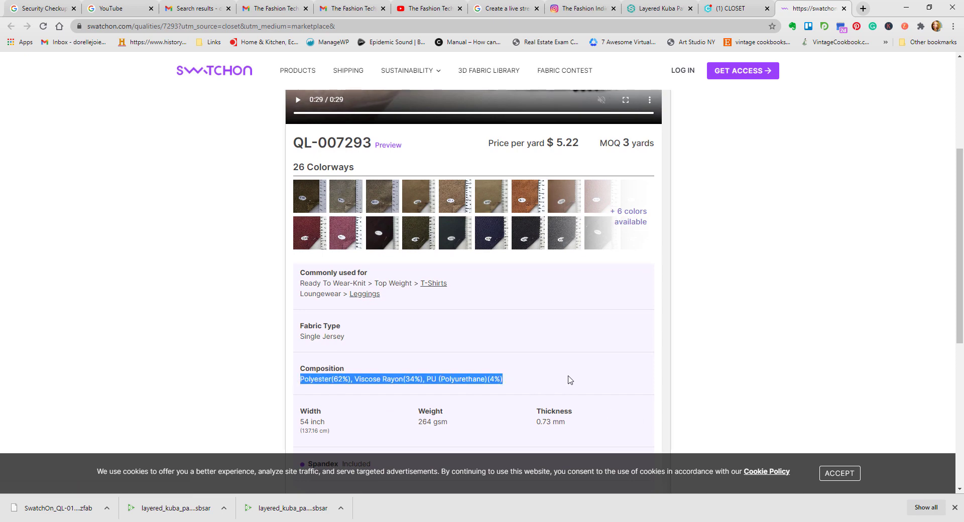
scroll(388, 344, "down", 2)
left_click_drag(347, 335, 300, 315)
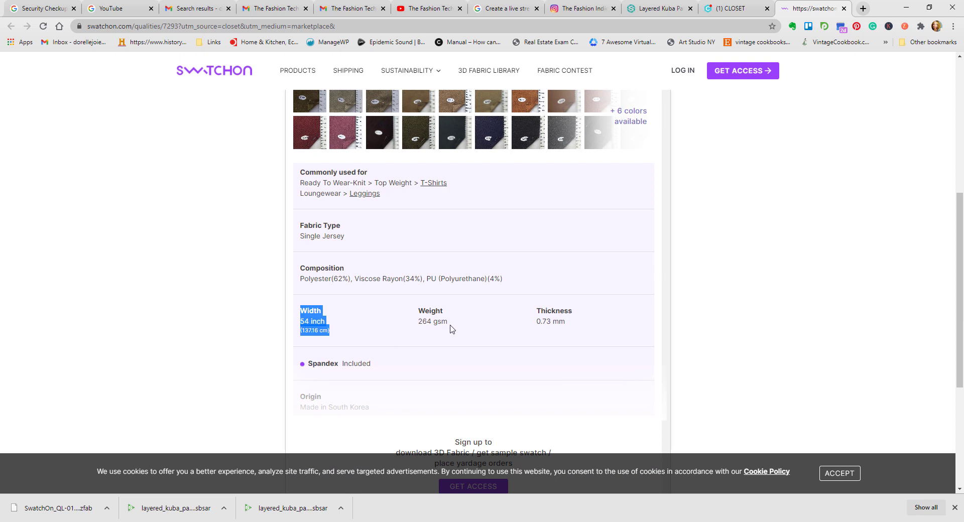
left_click_drag(450, 328, 417, 323)
left_click_drag(520, 327, 573, 327)
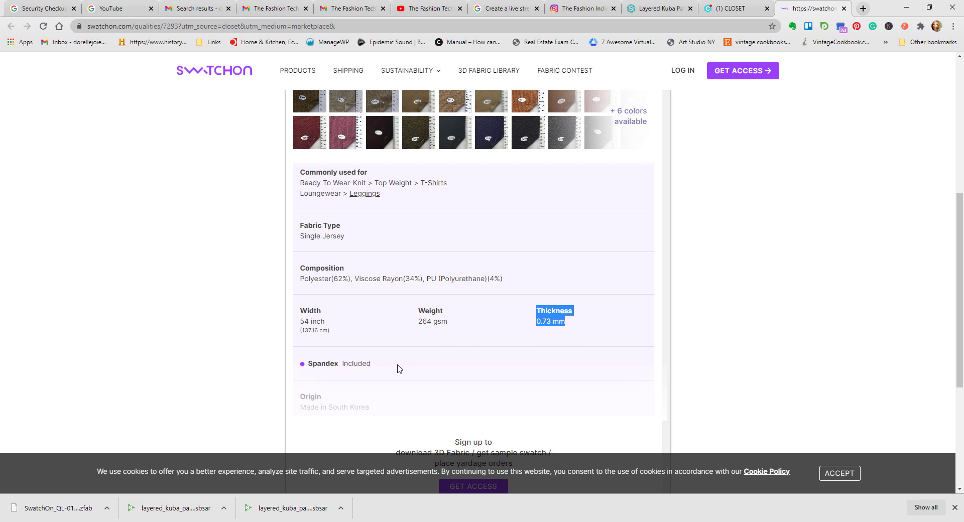
Step: Check the fabric's origin and the sign-up section on the SwatchOn page, and replay the fabric video
scroll(430, 360, "down", 2)
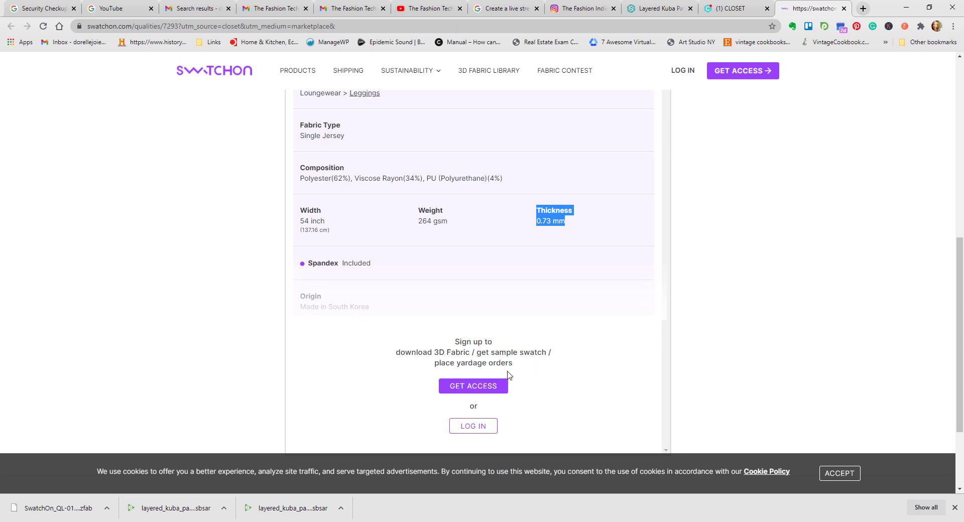
scroll(518, 374, "down", 1)
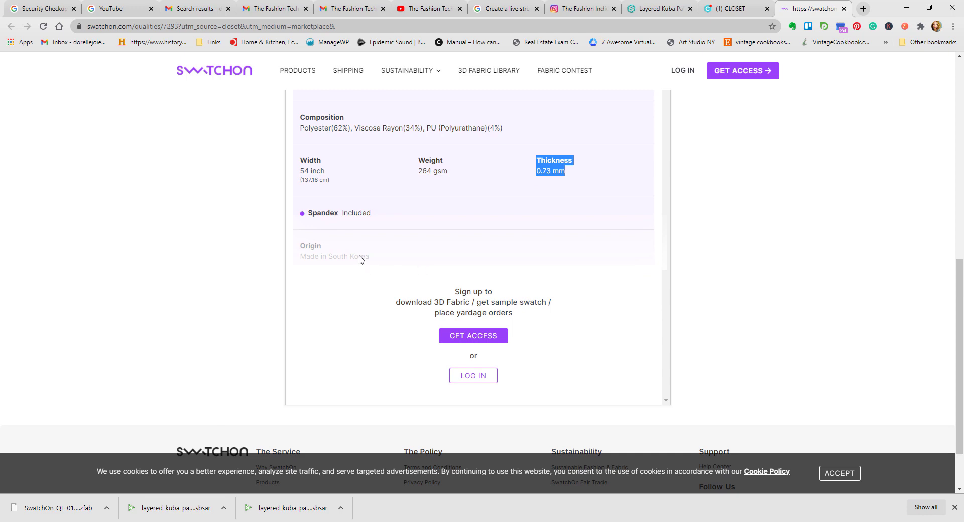
scroll(396, 264, "up", 10)
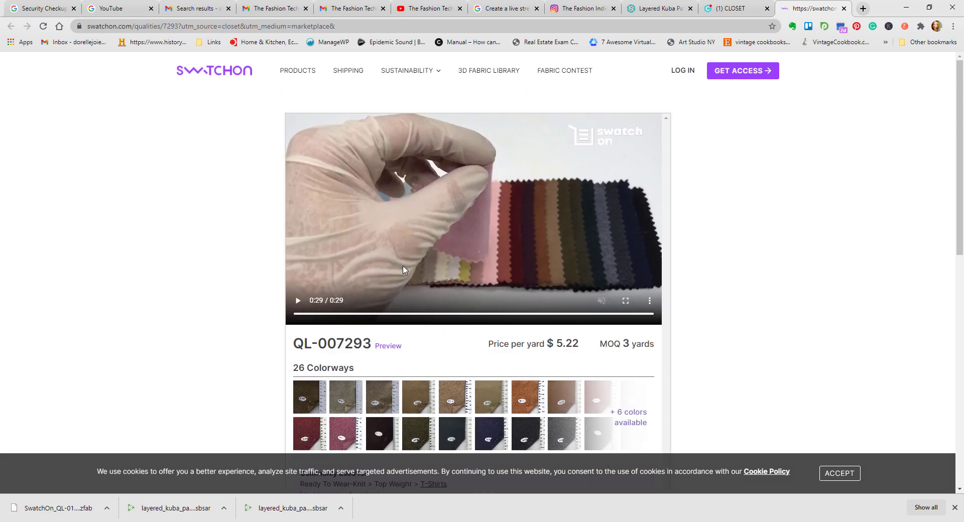
scroll(387, 276, "down", 2)
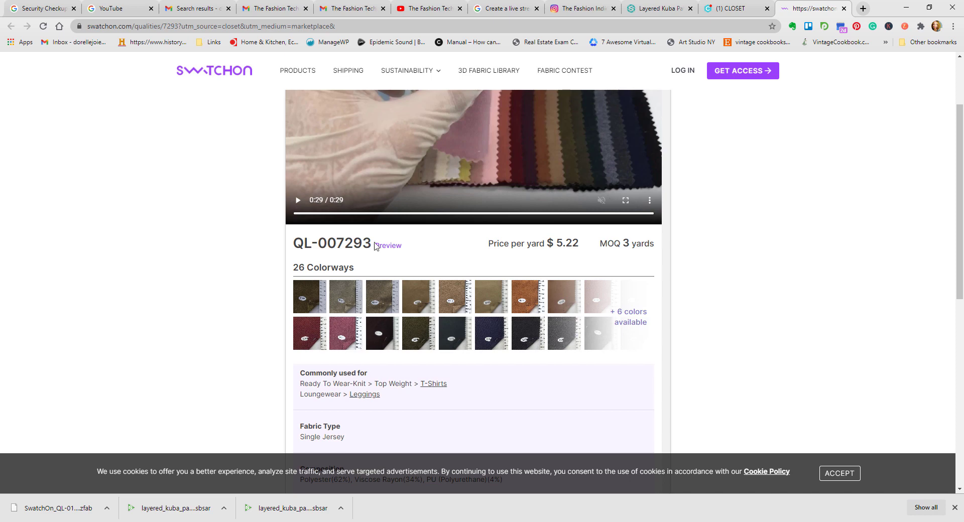
scroll(395, 243, "up", 2)
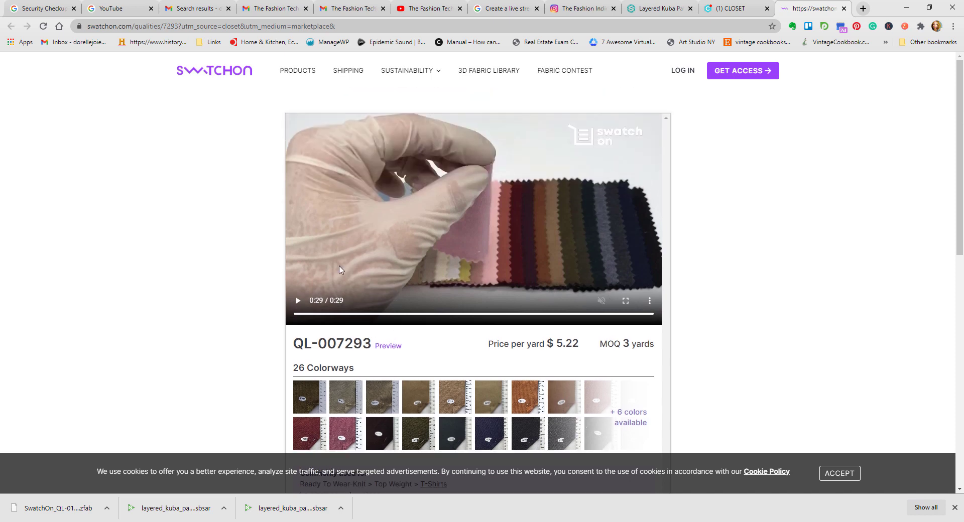
left_click(298, 301)
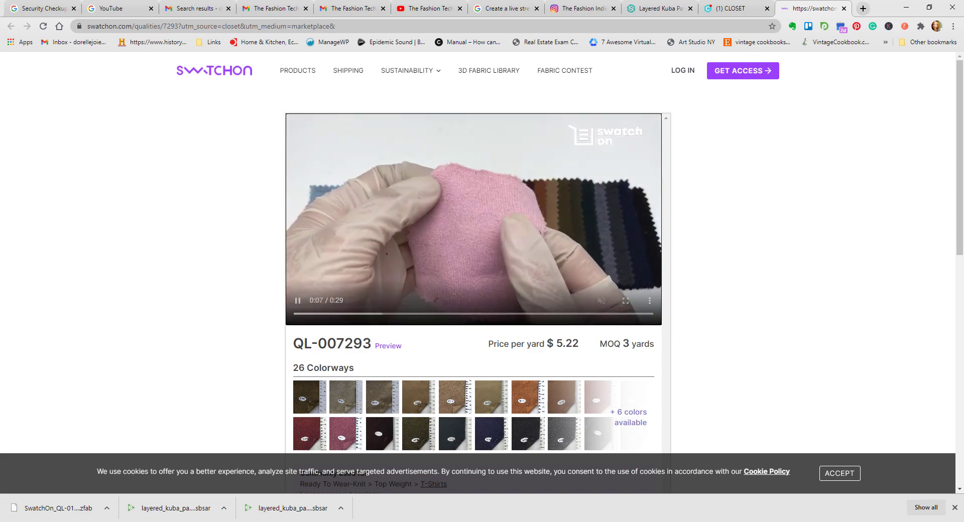
Step: Highlight the fabric's minimum order quantity and review the options for ordering swatches, yardage and 3D fabric
scroll(600, 267, "down", 3)
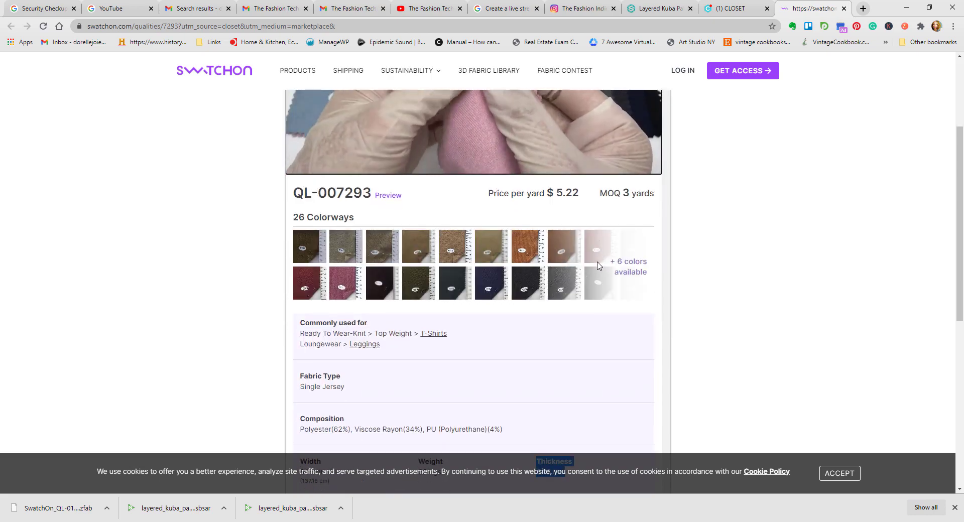
scroll(570, 253, "down", 3)
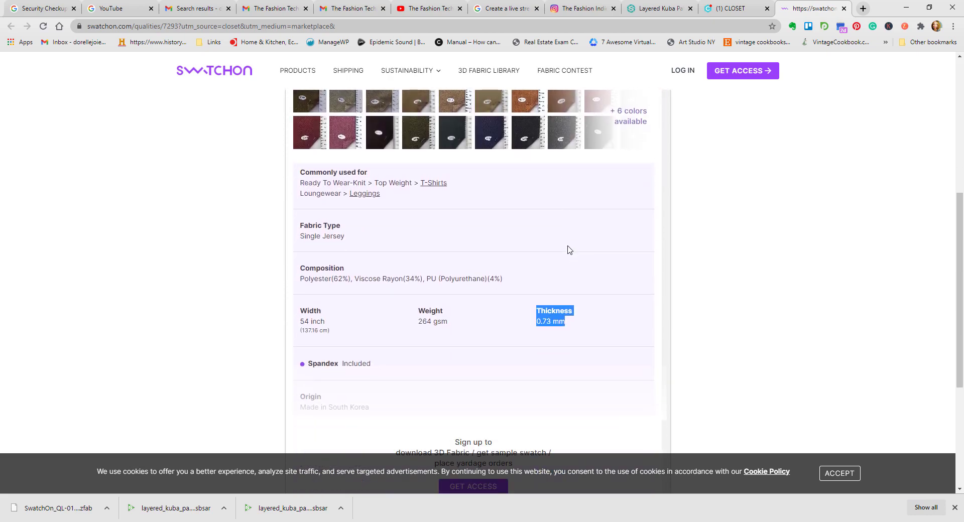
scroll(552, 220, "up", 3)
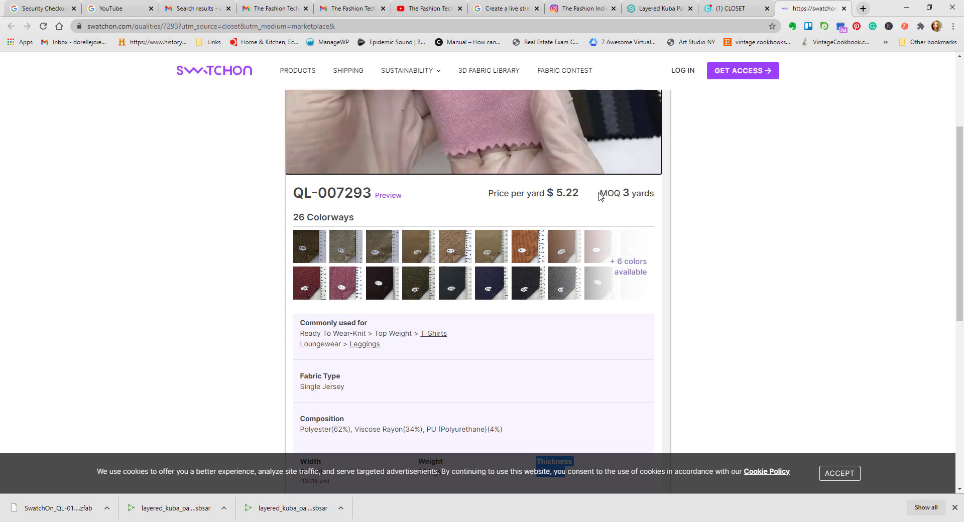
left_click_drag(599, 195, 639, 194)
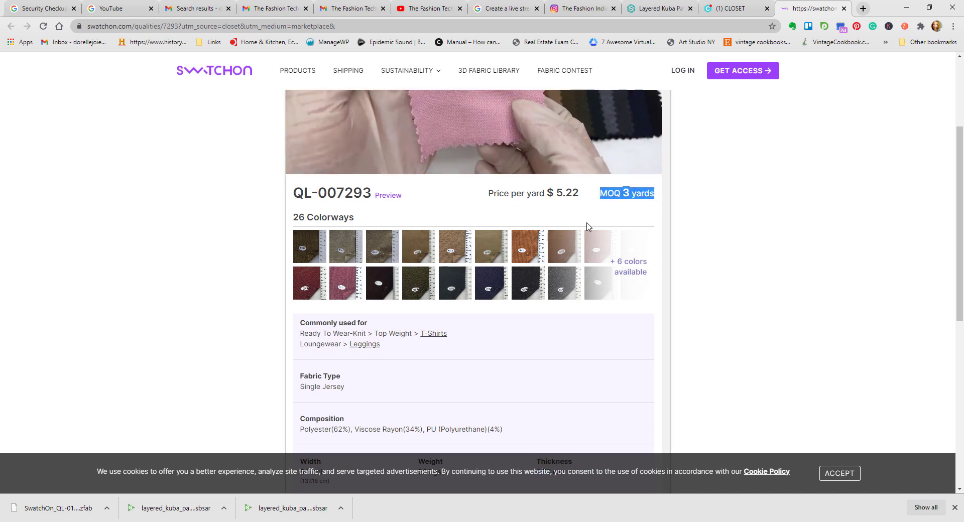
left_click(564, 219)
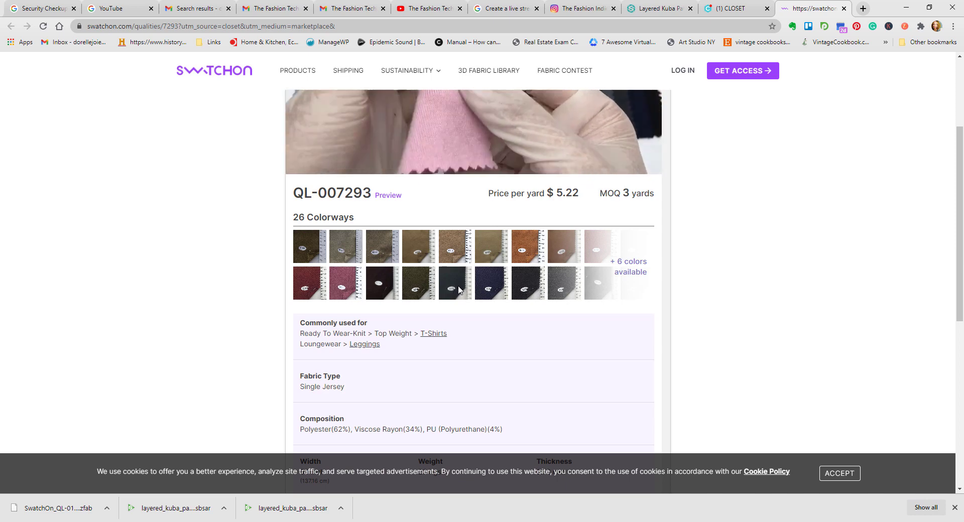
scroll(459, 291, "down", 6)
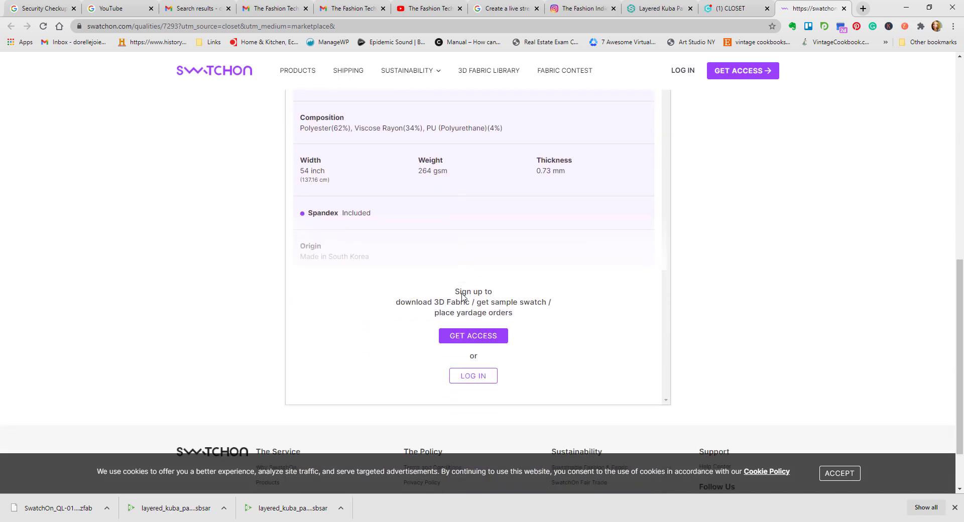
scroll(463, 297, "down", 1)
scroll(464, 297, "up", 3)
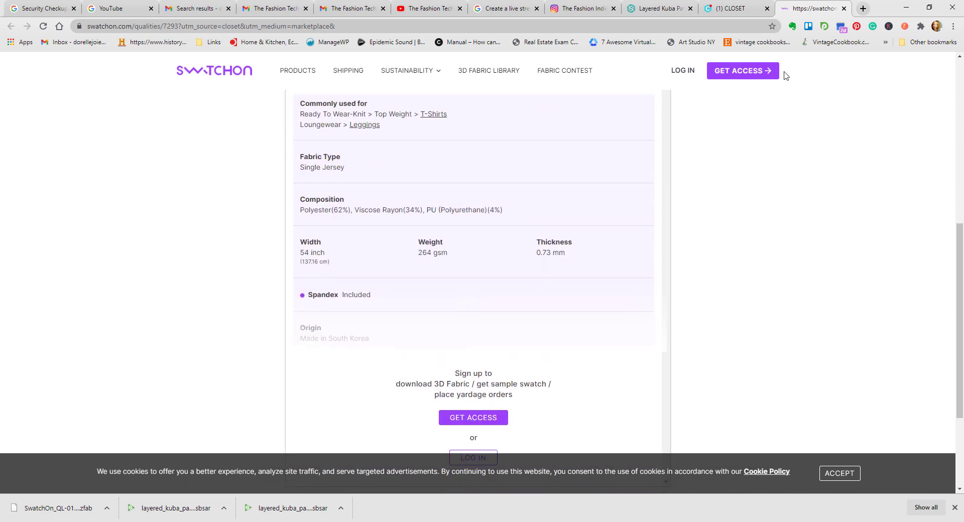
Step: Close the SwatchOn page and the Layered Kuba Pattern Fabric view in Substance Source, and return to the CLO-SET fabric page
left_click(845, 9)
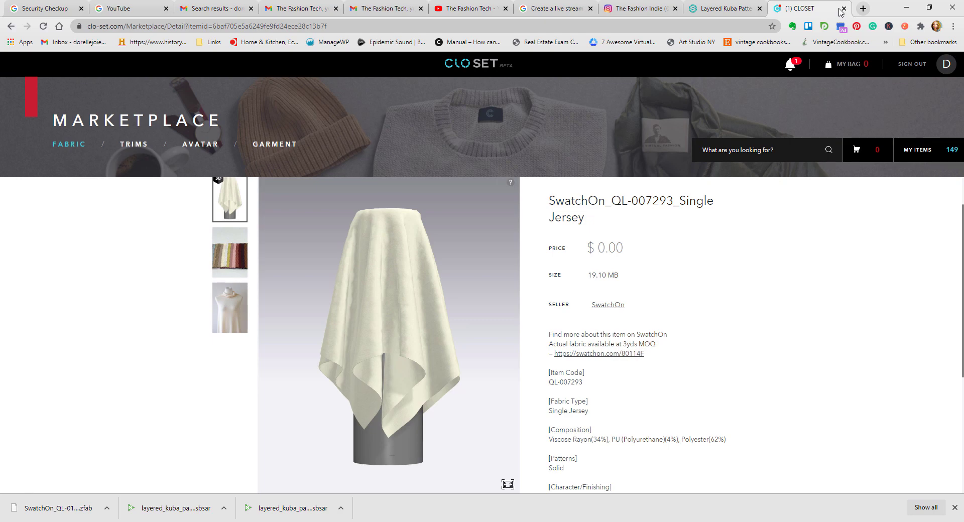
left_click(744, 11)
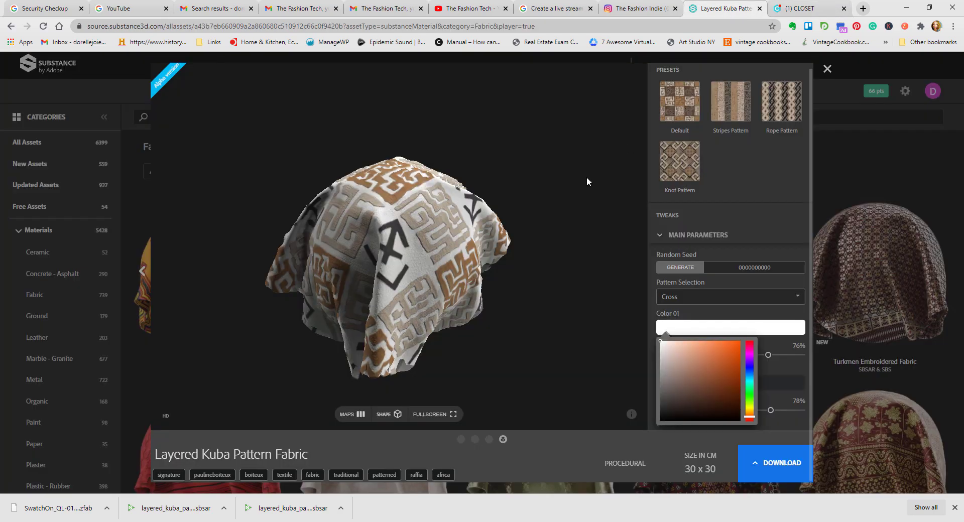
left_click(826, 71)
left_click(795, 10)
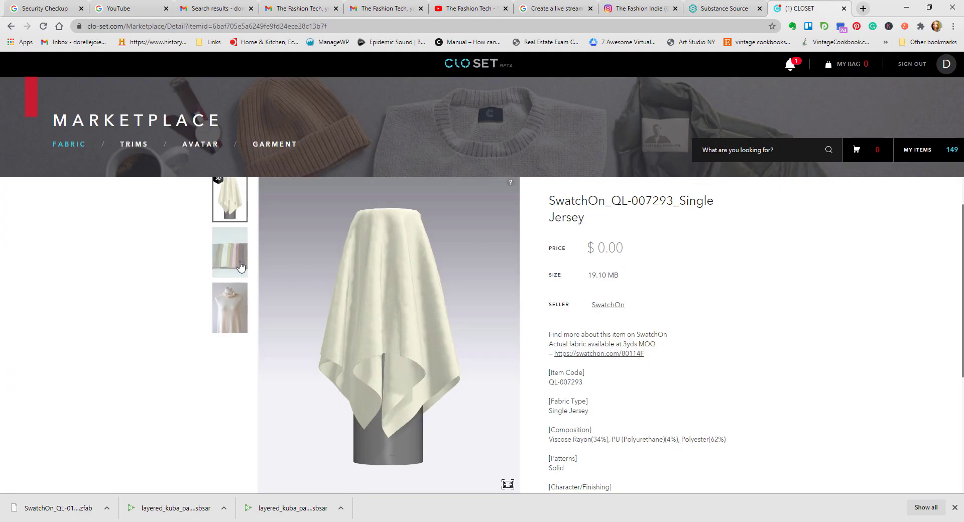
Step: View the single jersey's dress form photo, colour swatch photo and 3D drape, and review its details down to the download option
left_click(232, 303)
scroll(364, 300, "down", 3)
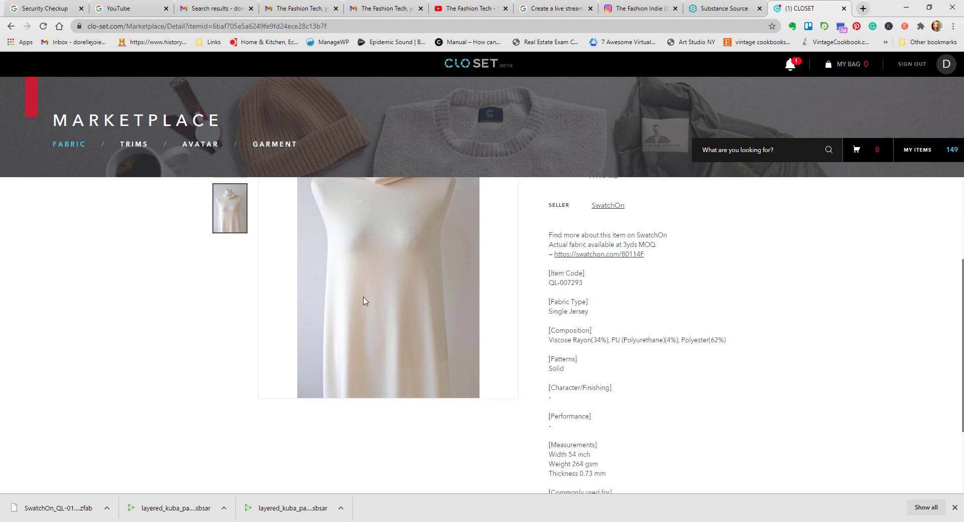
scroll(365, 300, "up", 5)
left_click(238, 290)
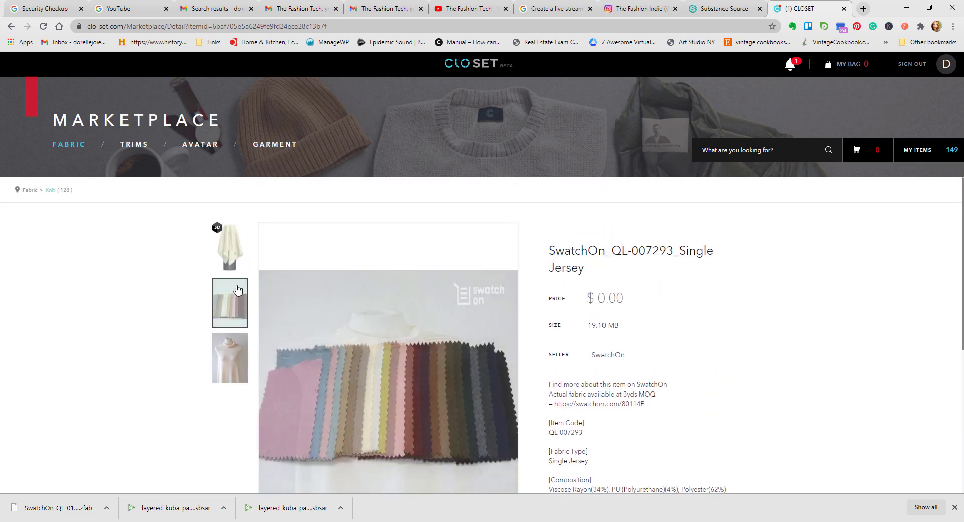
left_click(245, 264)
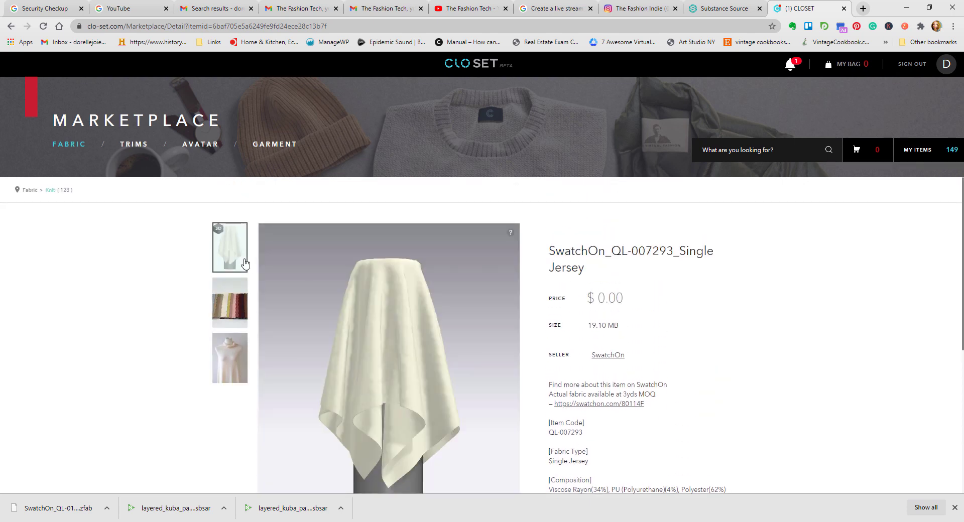
scroll(681, 407, "down", 3)
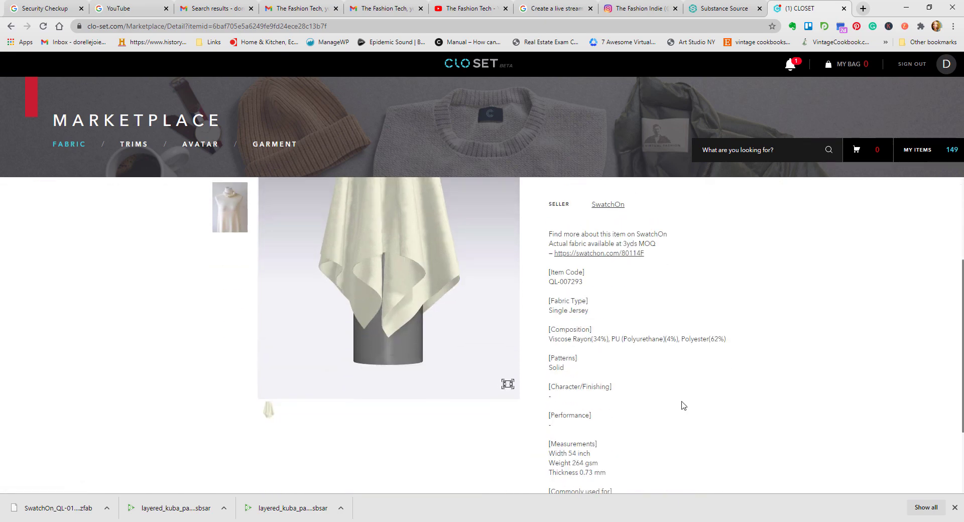
scroll(637, 340, "down", 2)
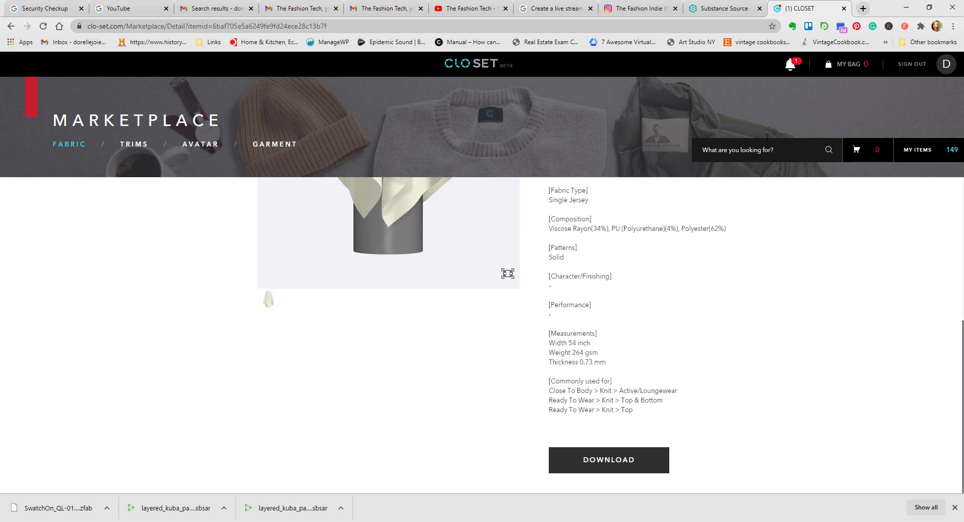
Step: Close the CLO-SET page and browse the Fabric category in Substance Source, including the camouflage fabrics
left_click(844, 9)
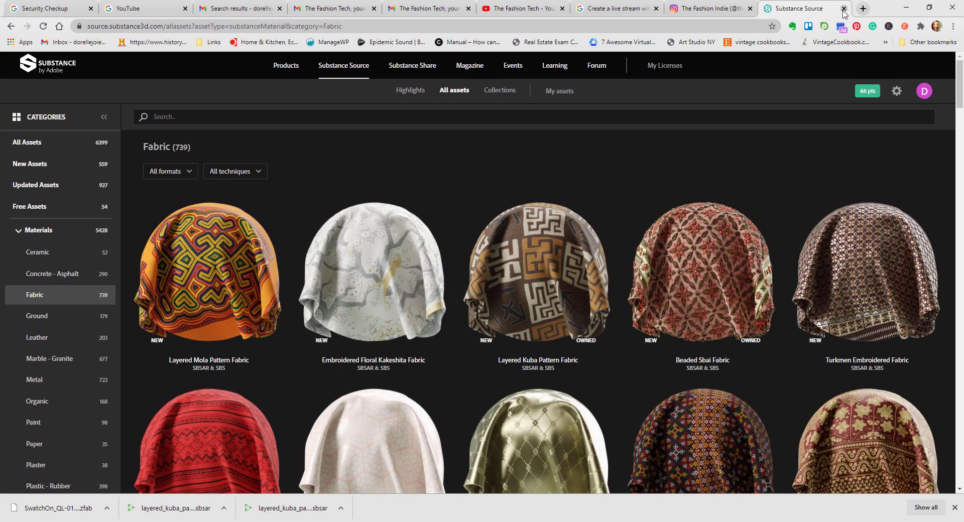
scroll(656, 258, "down", 6)
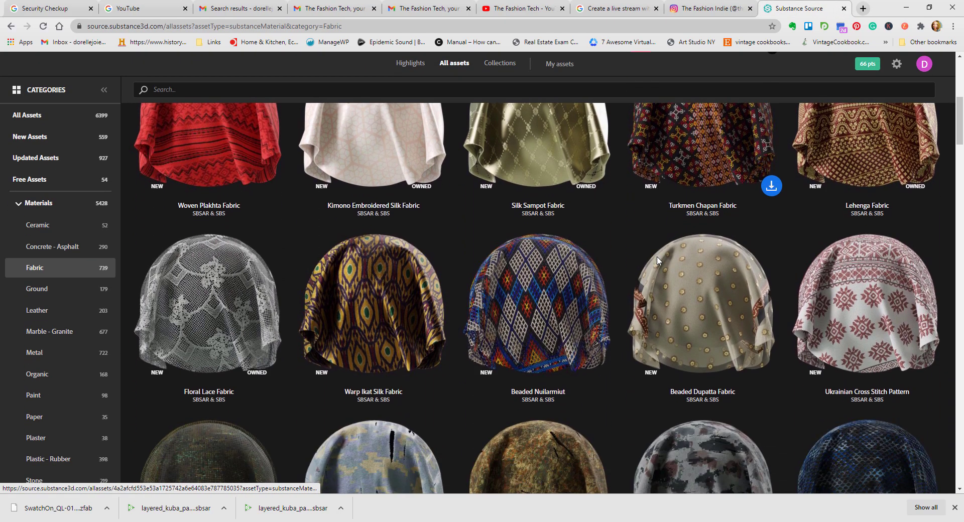
scroll(657, 260, "down", 8)
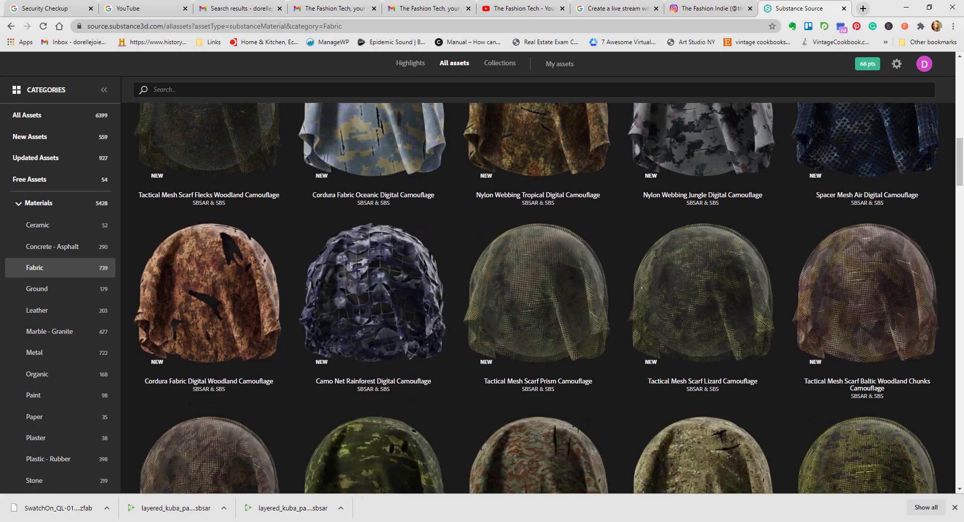
scroll(657, 253, "down", 12)
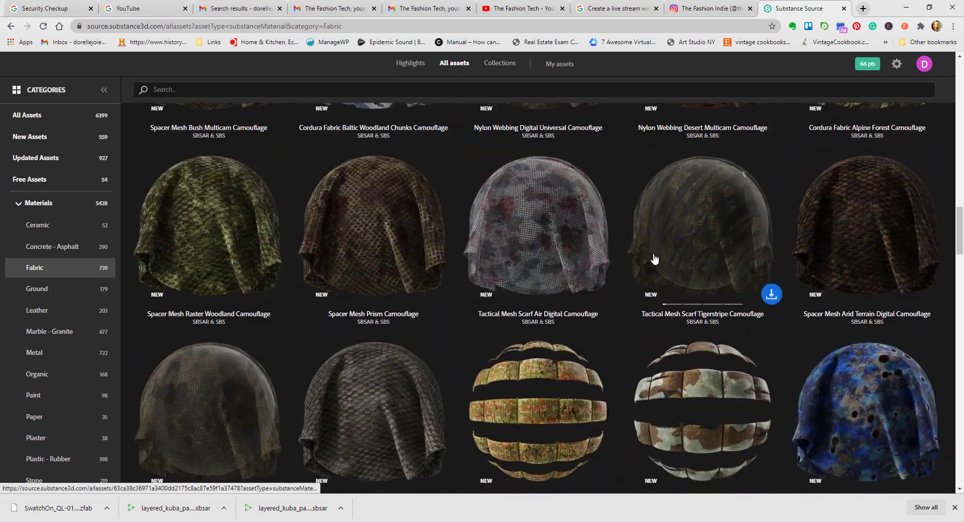
scroll(655, 258, "down", 8)
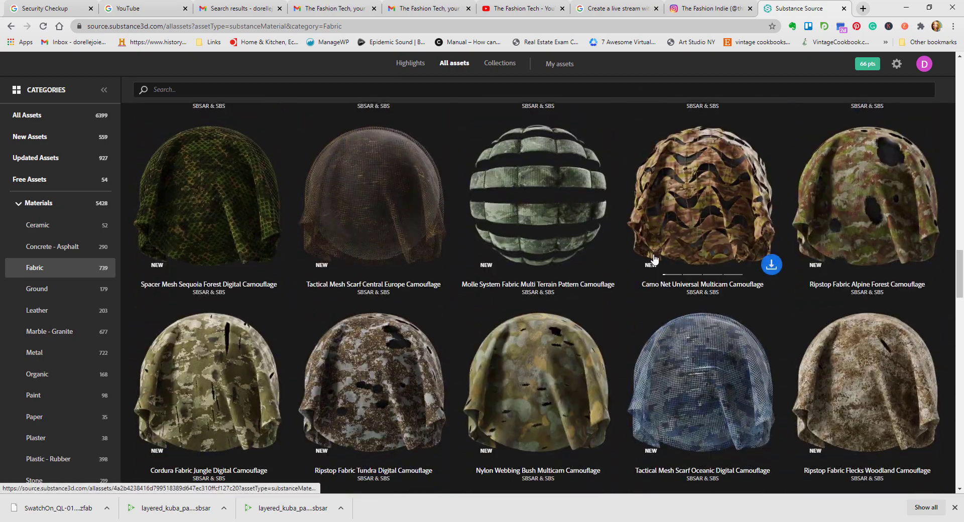
scroll(655, 257, "down", 12)
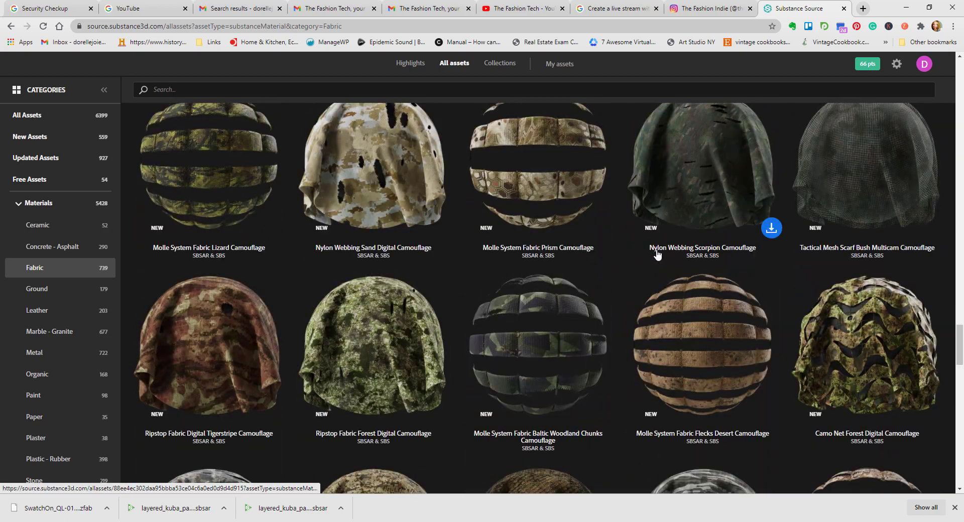
scroll(656, 254, "down", 15)
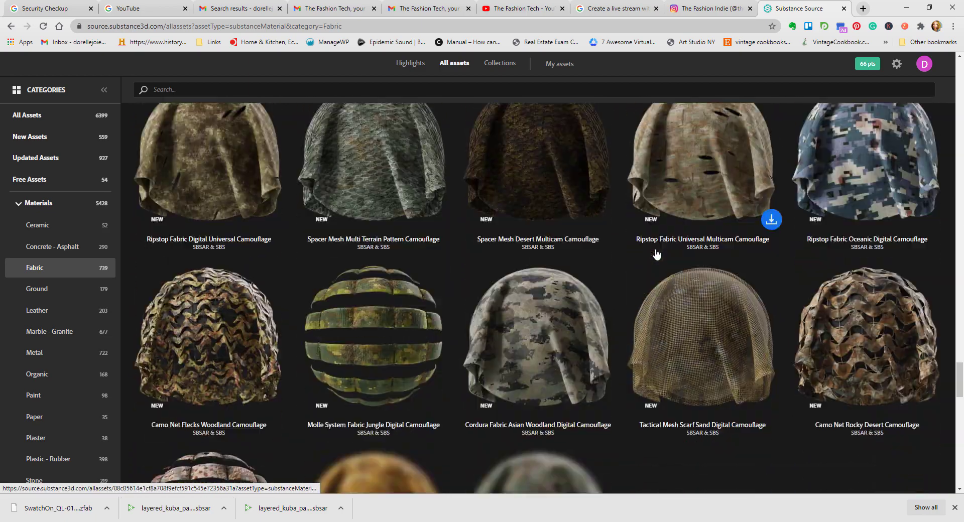
scroll(655, 252, "down", 9)
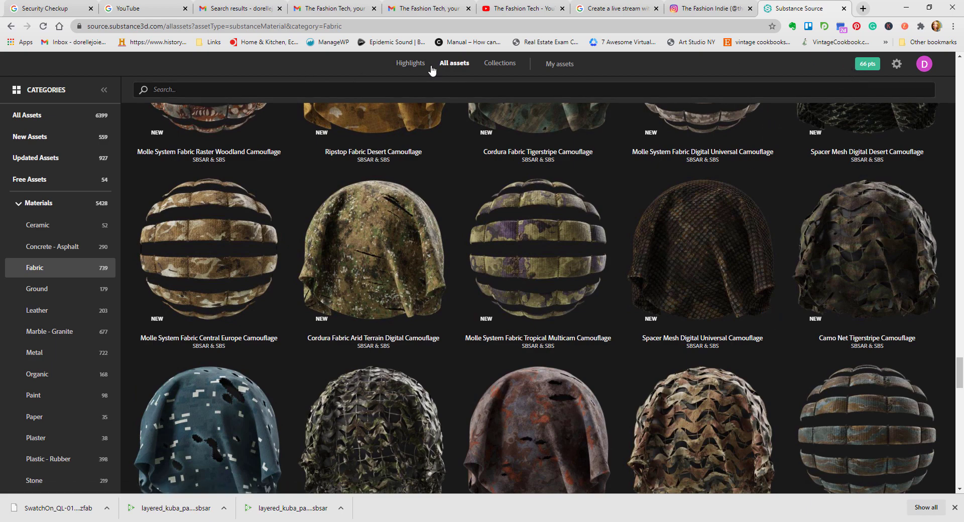
Step: Open the owned assets, look among them for Etched Metal Underneath Knitted Cotton, open its detail view and close it
left_click(564, 65)
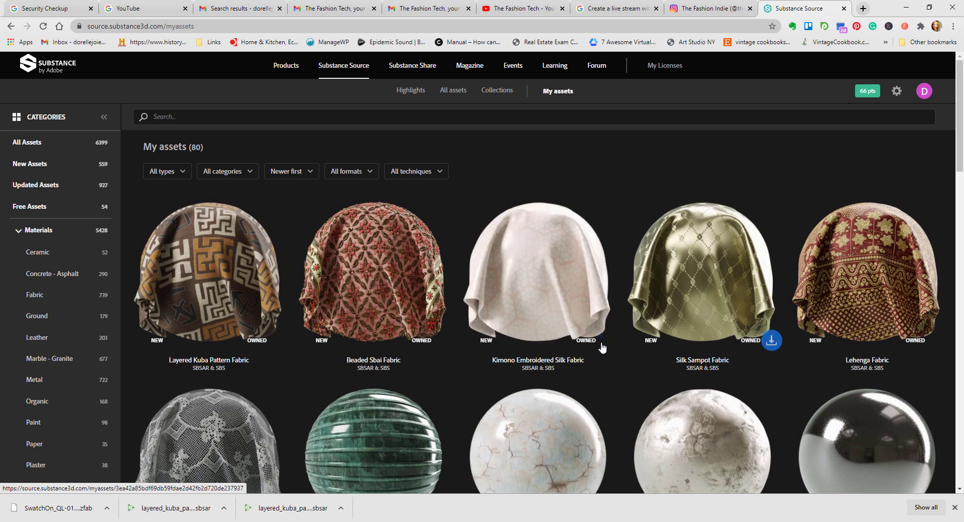
scroll(594, 344, "down", 10)
scroll(594, 344, "down", 4)
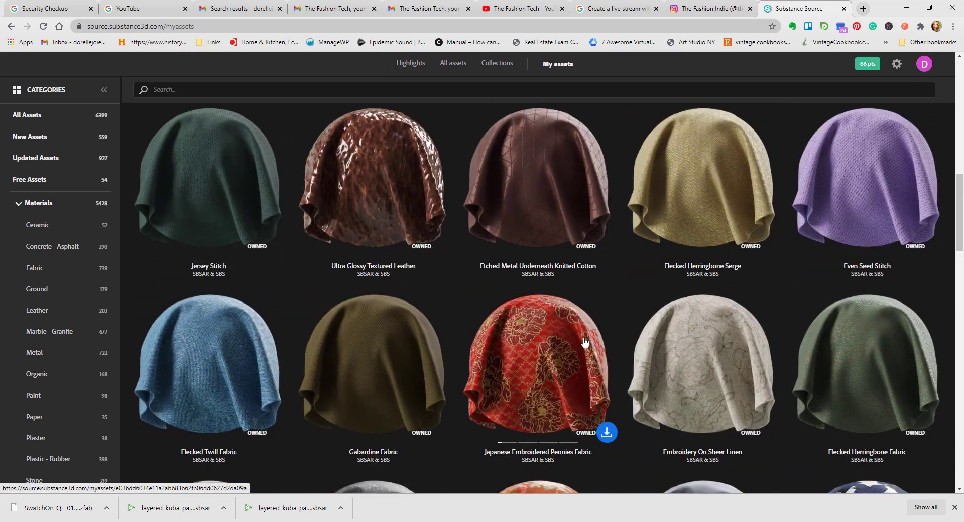
left_click(525, 181)
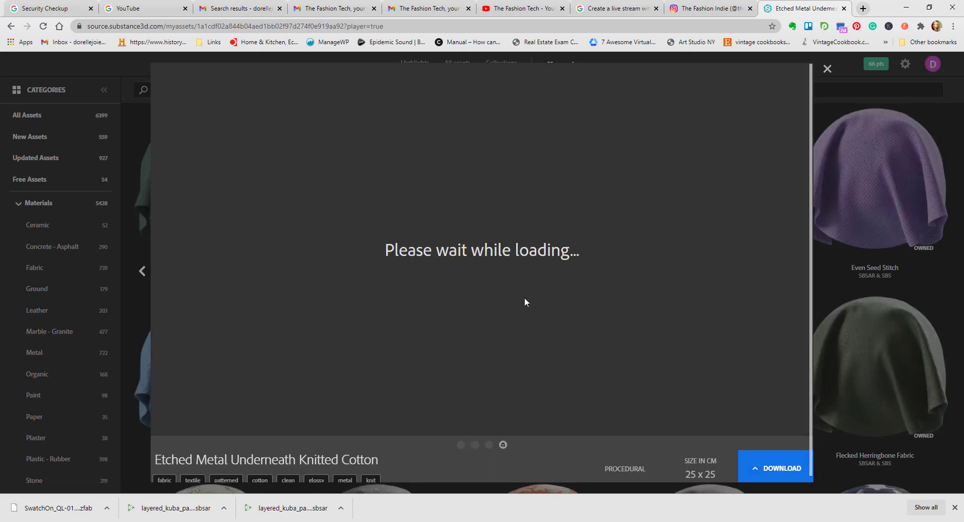
left_click(827, 69)
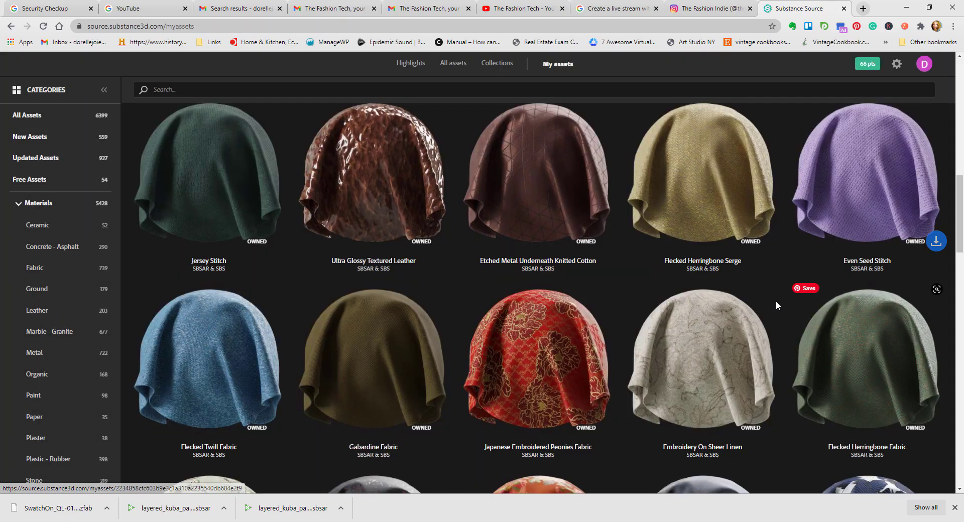
Step: Browse the owned materials through the knits, meshes and embroidered fabrics, and return to the beginning of the collection
scroll(737, 308, "down", 15)
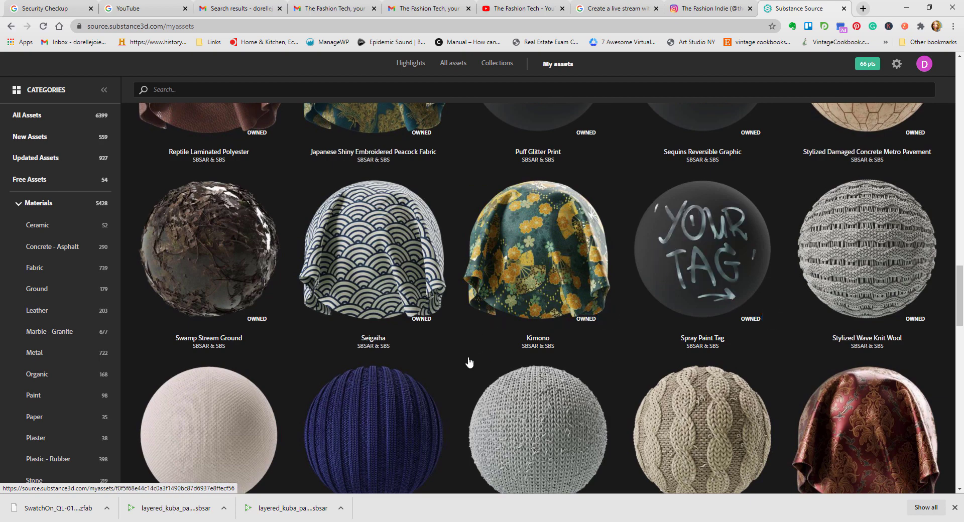
scroll(472, 357, "down", 9)
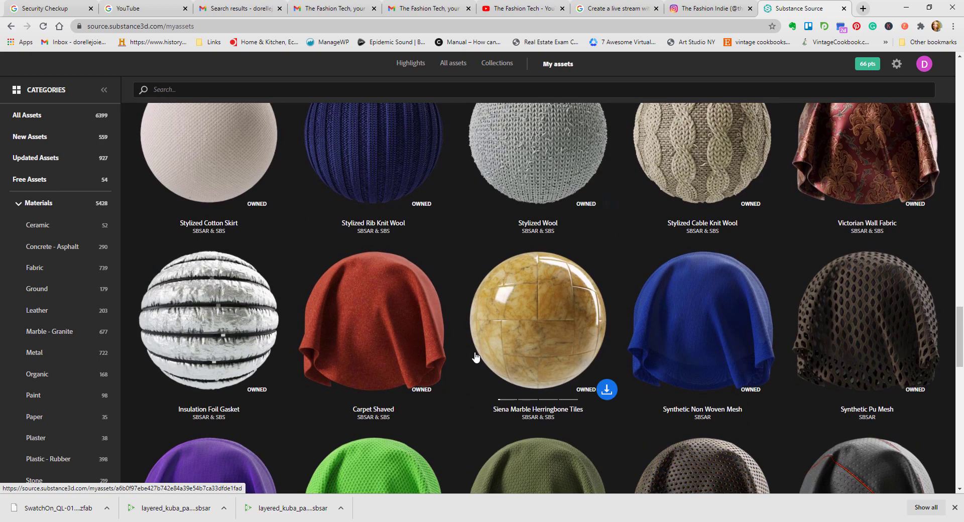
scroll(474, 356, "down", 4)
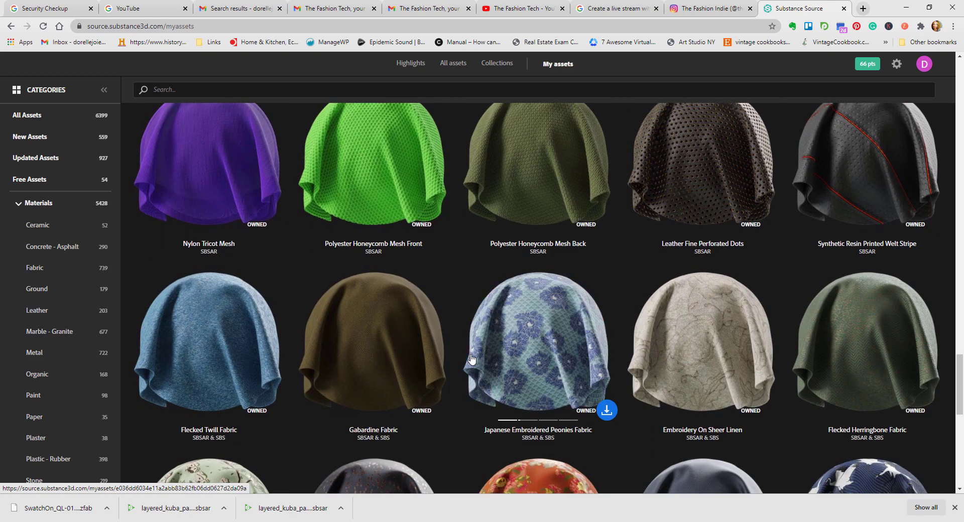
scroll(471, 358, "down", 5)
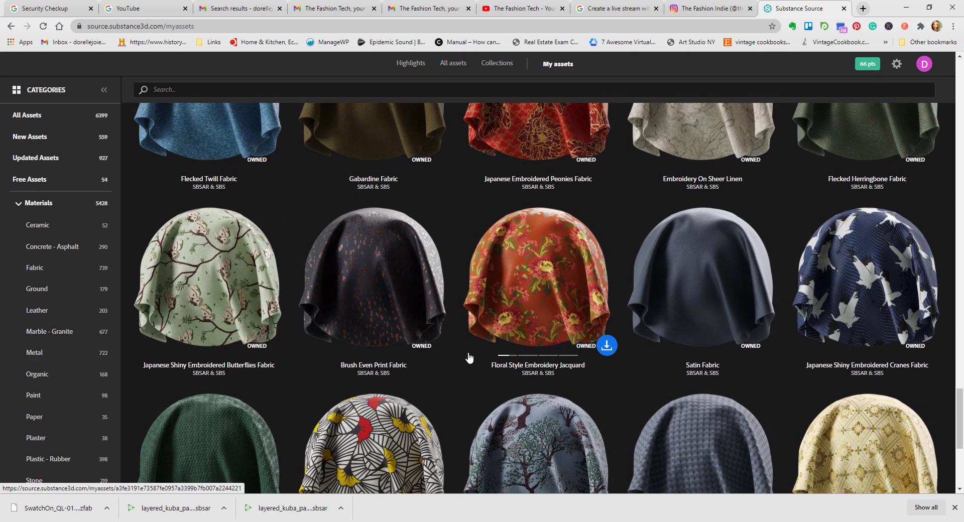
scroll(469, 357, "down", 3)
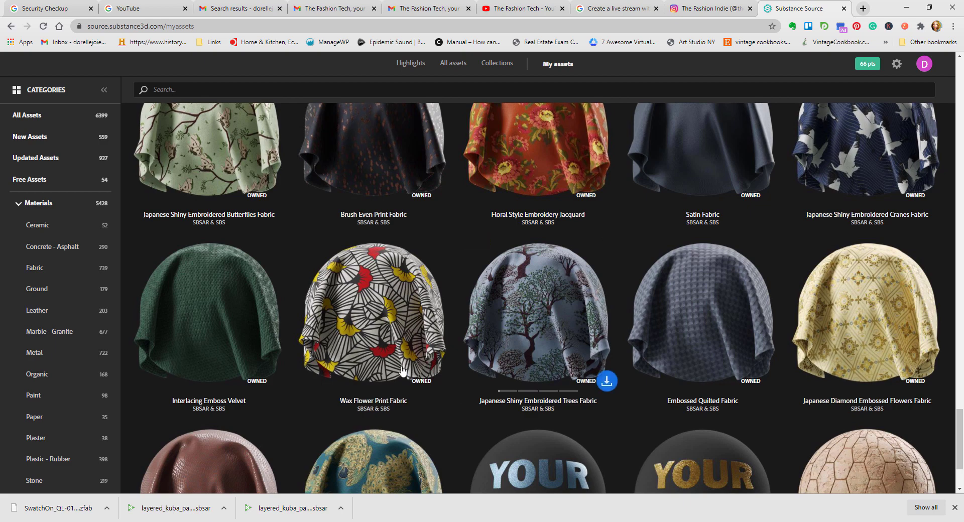
scroll(296, 431, "down", 2)
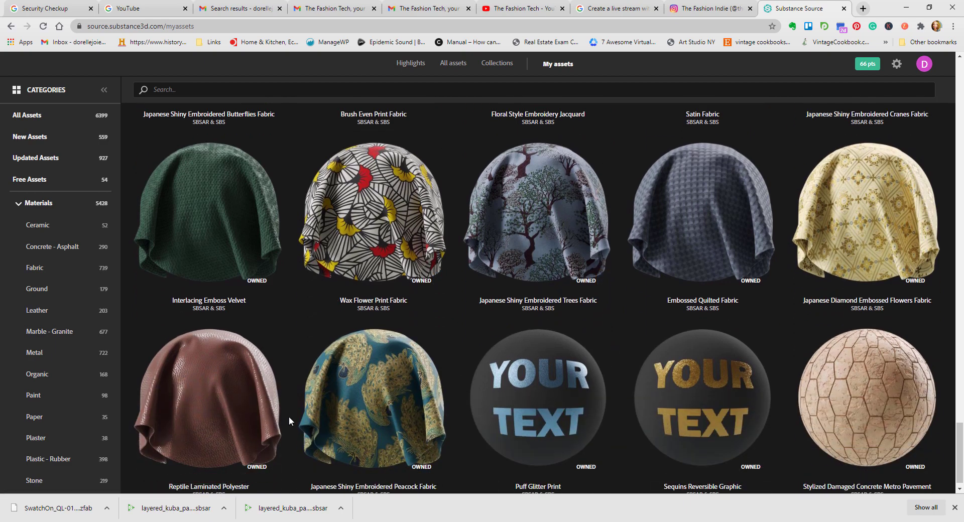
scroll(290, 414, "down", 1)
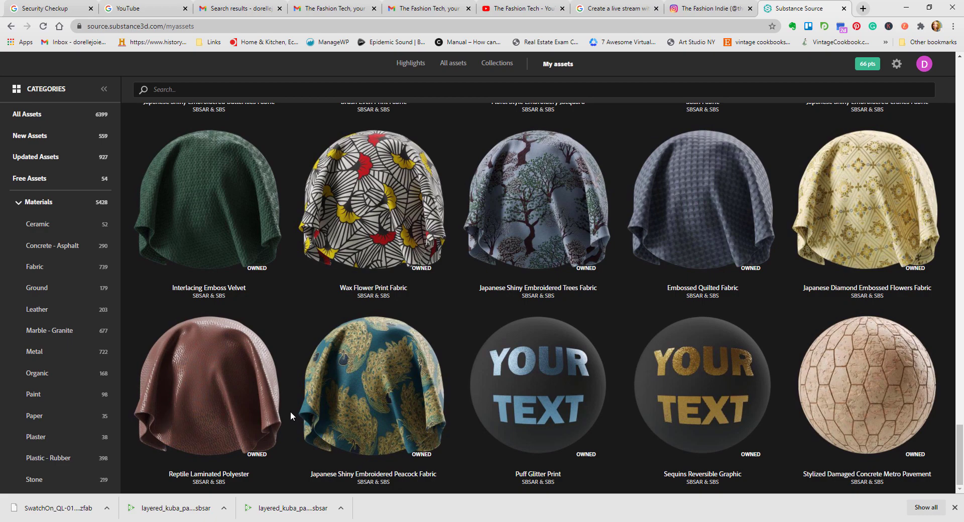
scroll(304, 354, "up", 17)
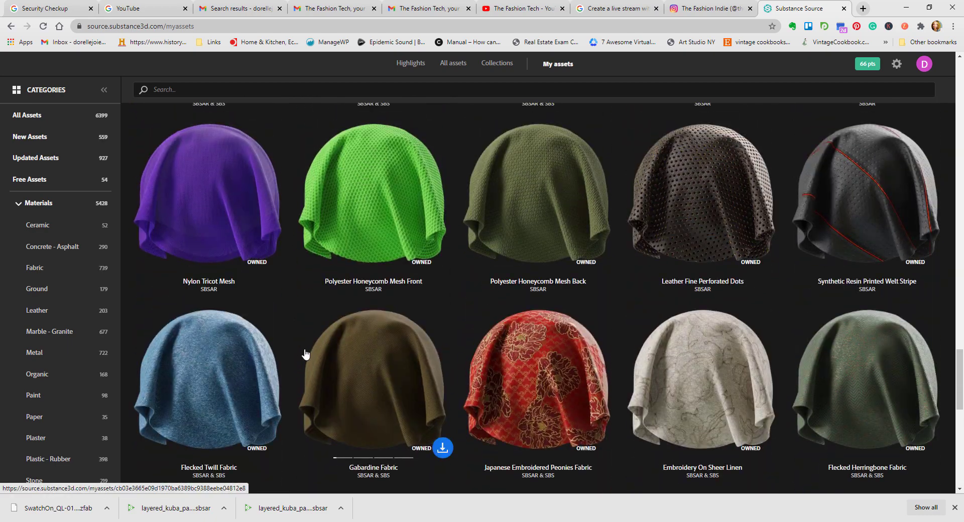
scroll(305, 353, "up", 20)
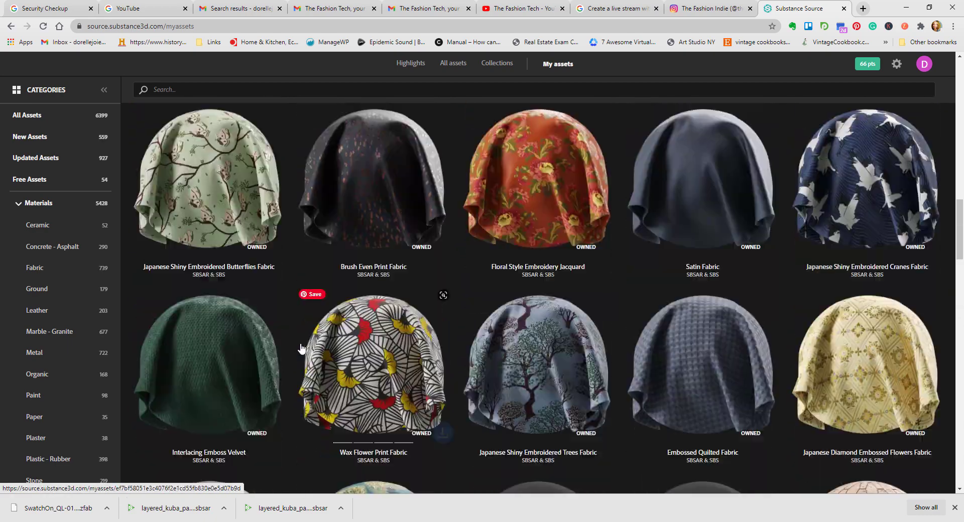
scroll(302, 347, "up", 9)
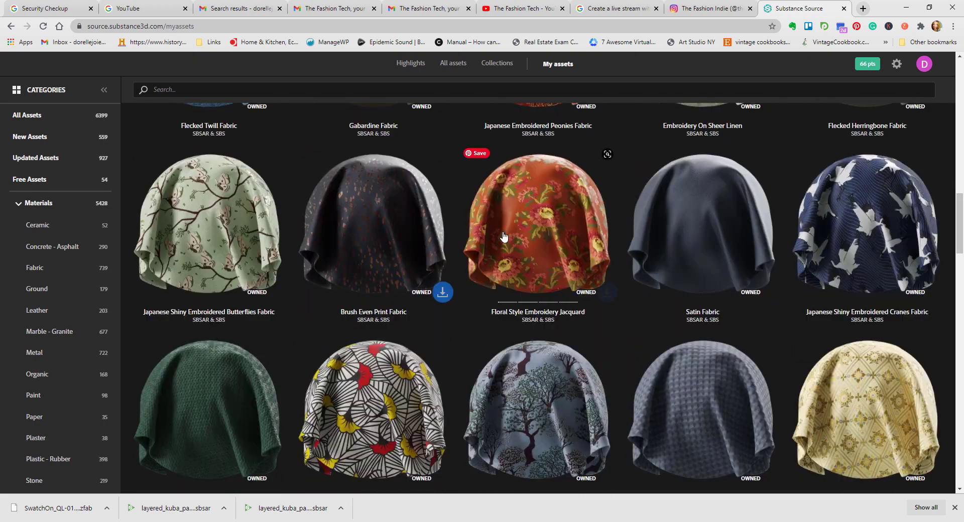
scroll(383, 282, "up", 12)
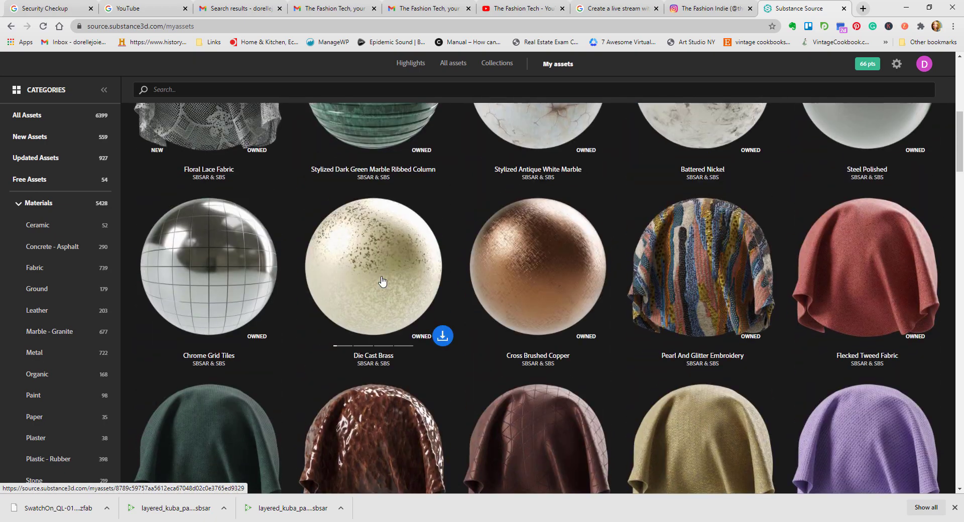
scroll(382, 282, "up", 6)
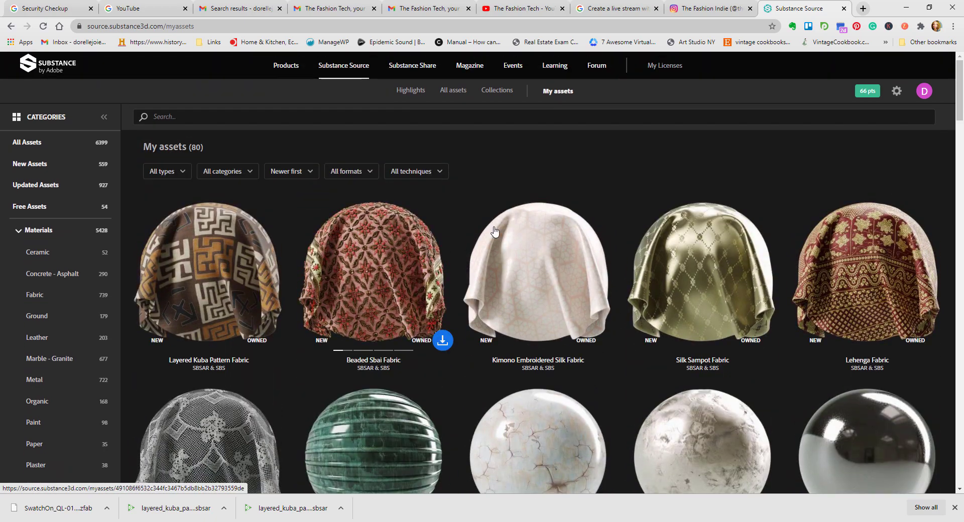
scroll(495, 231, "down", 10)
scroll(487, 242, "up", 6)
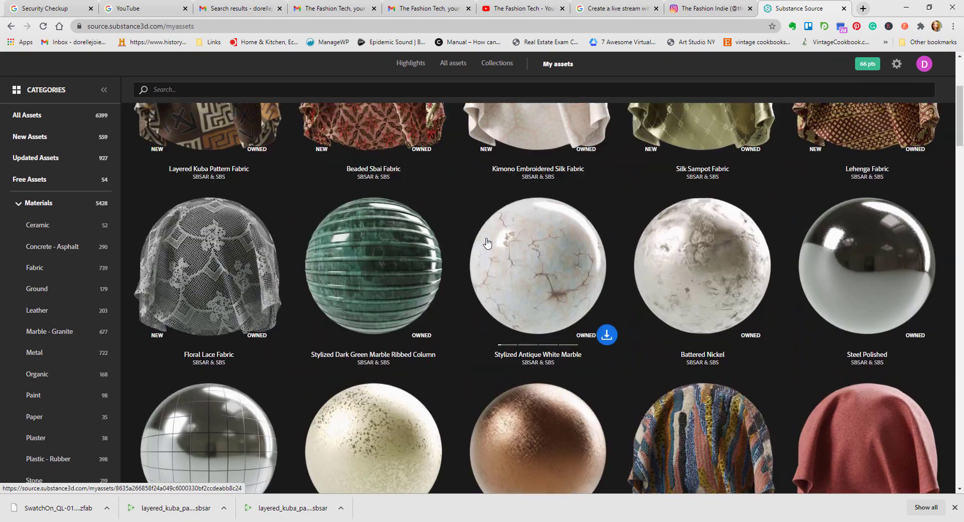
Step: Open Beaded Sbai Fabric from the owned assets, view its preset overview and load its interactive 3D preview
scroll(487, 242, "up", 3)
left_click(400, 244)
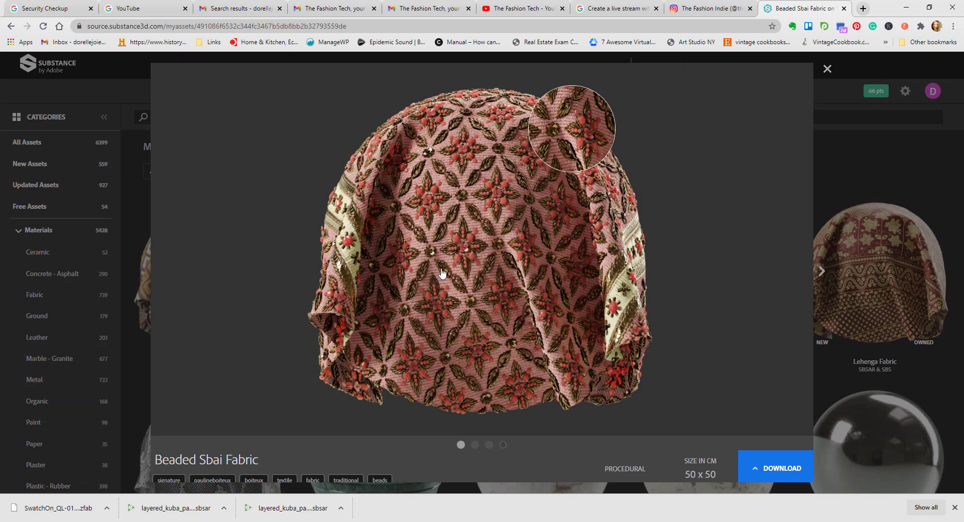
left_click(490, 446)
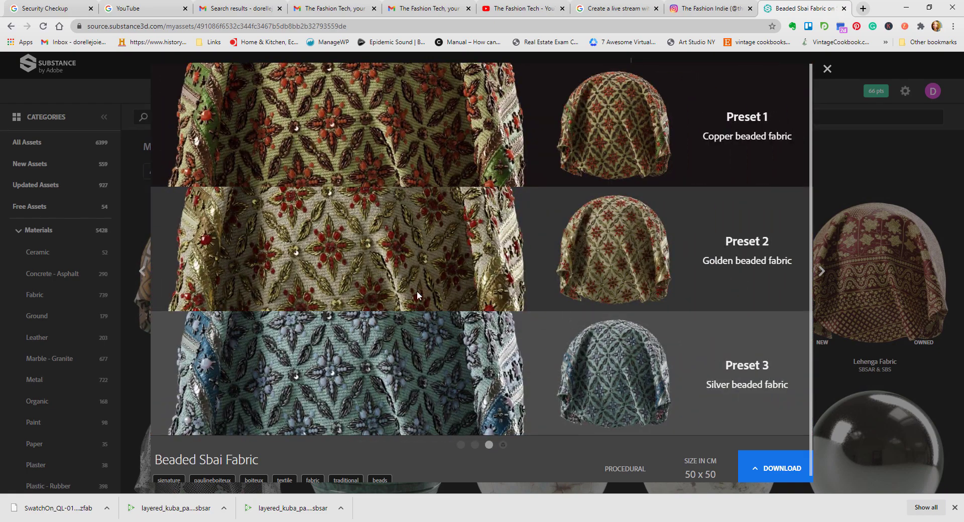
left_click(504, 445)
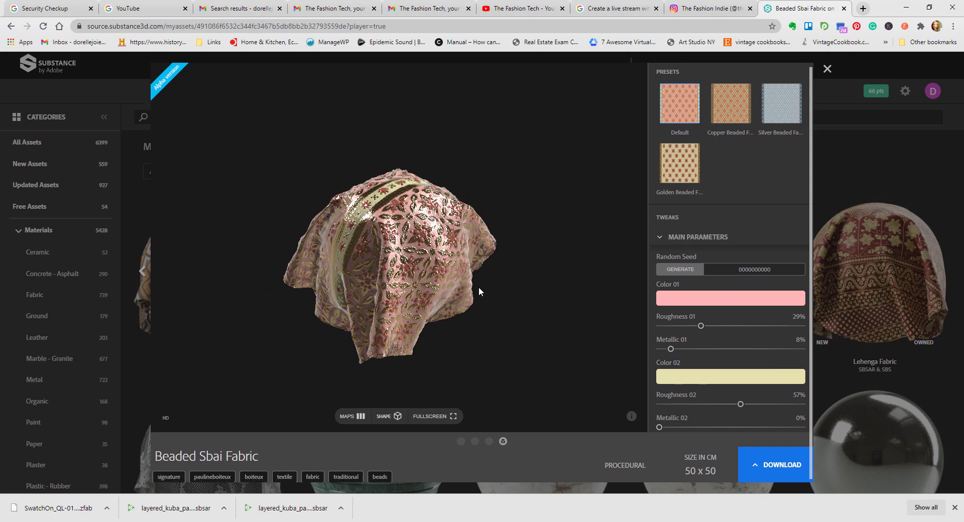
Step: Inspect the beading of the default fabric up close and apply the silver beaded fabric preset to the preview
scroll(480, 291, "up", 5)
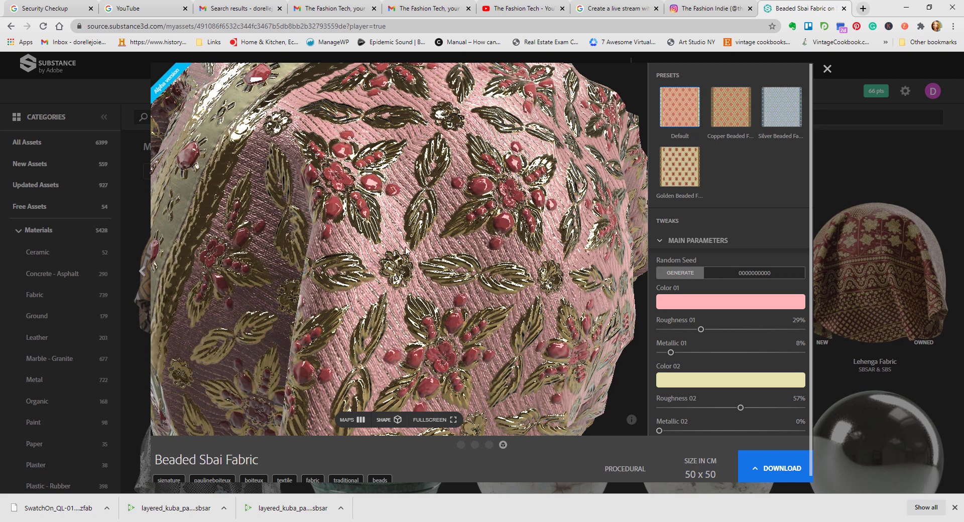
scroll(451, 249, "up", 2)
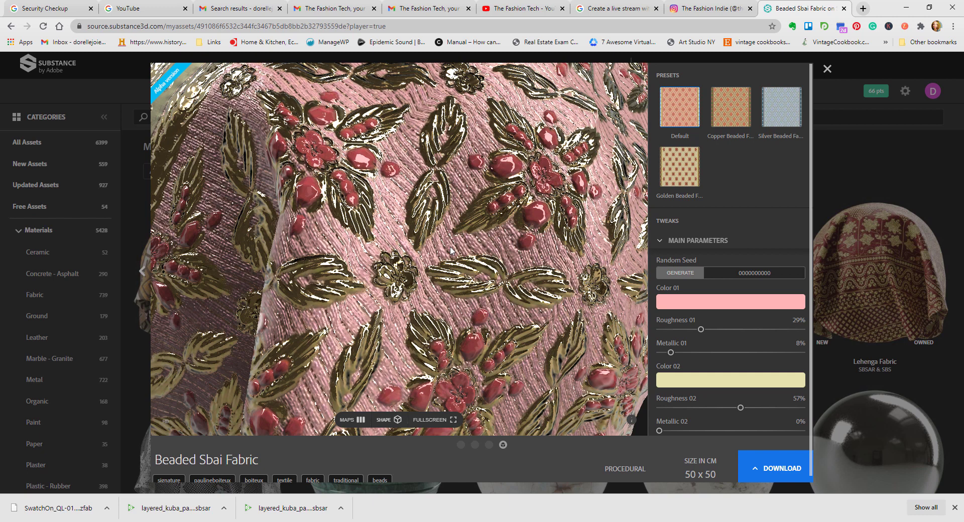
left_click(781, 92)
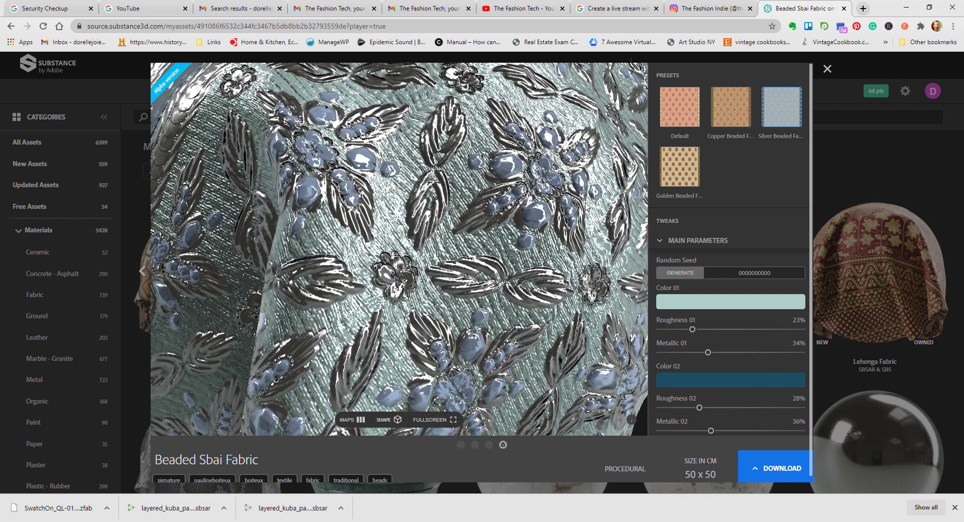
Step: Rotate the silver beaded drape to face its blue border band, inspect it up close, and review the colour, roughness and metallic parameters
scroll(586, 203, "down", 3)
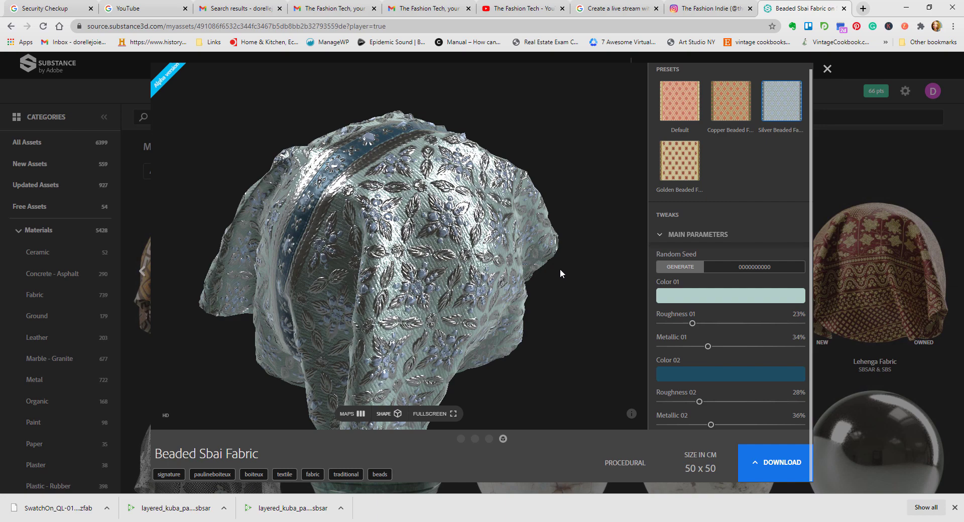
right_click(541, 250)
left_click(520, 325)
left_click_drag(519, 325, 610, 244)
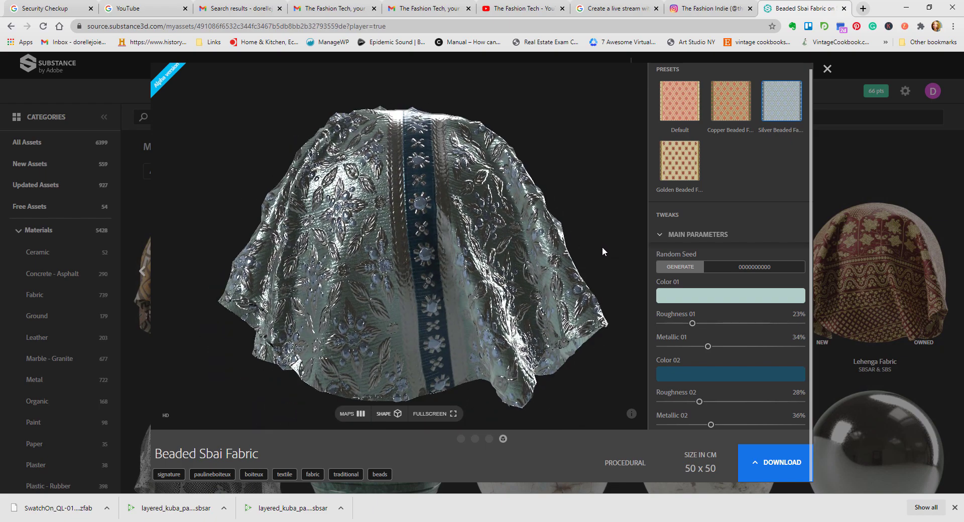
scroll(602, 246, "up", 5)
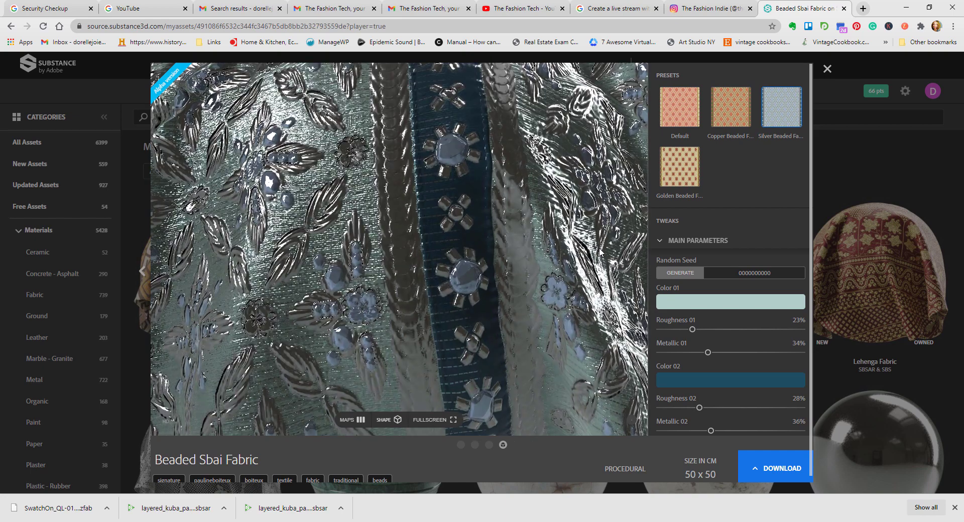
scroll(599, 248, "down", 3)
scroll(745, 303, "down", 4)
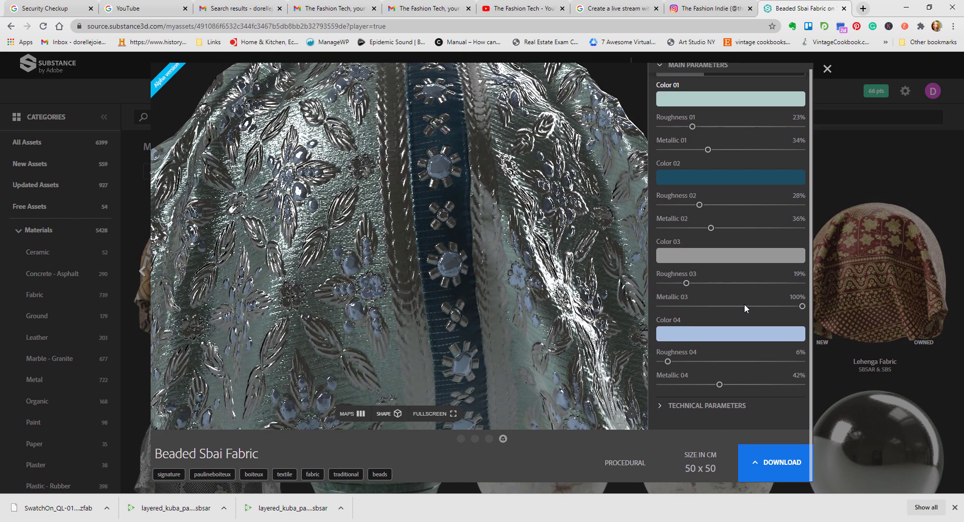
Step: Recolour the beads vivid blue with Color 04 and the base fabric light lavender with Color 01
left_click(743, 336)
left_click(735, 359)
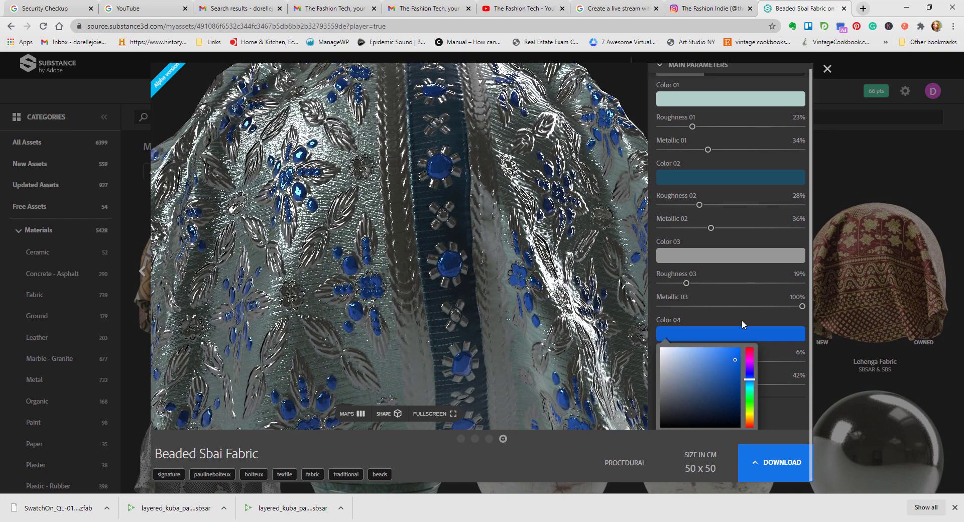
left_click(733, 99)
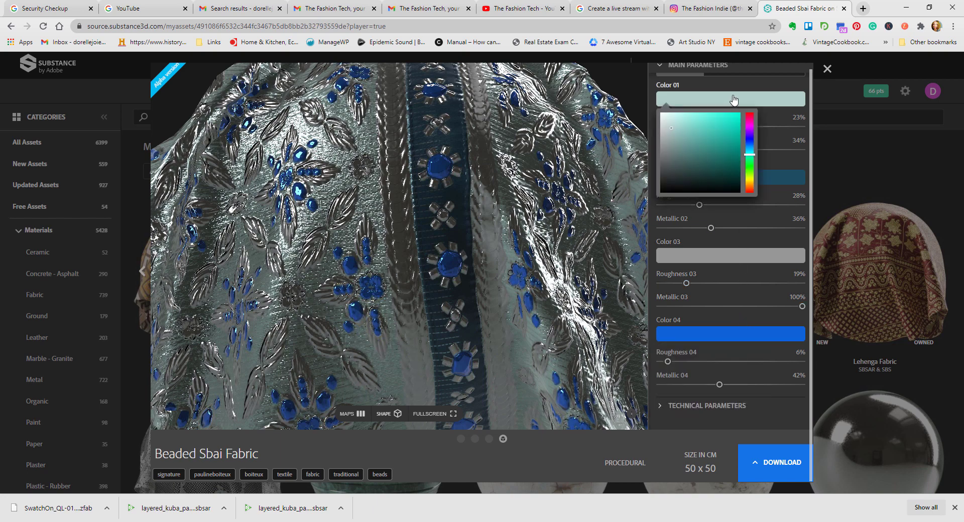
left_click(749, 140)
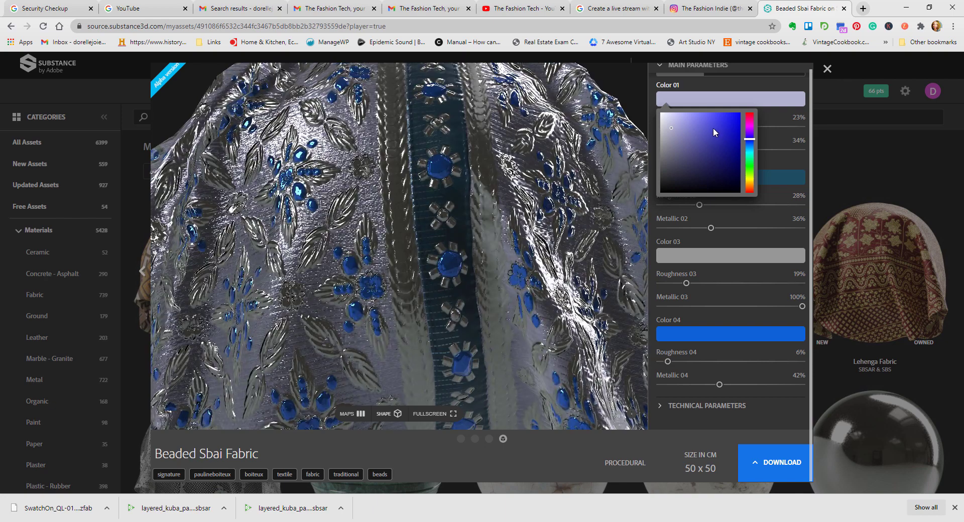
left_click(710, 124)
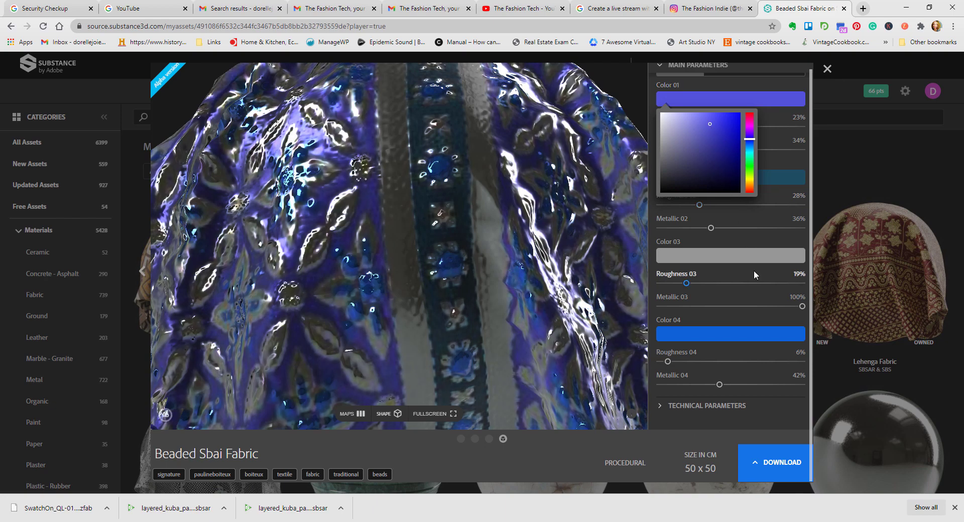
left_click(685, 119)
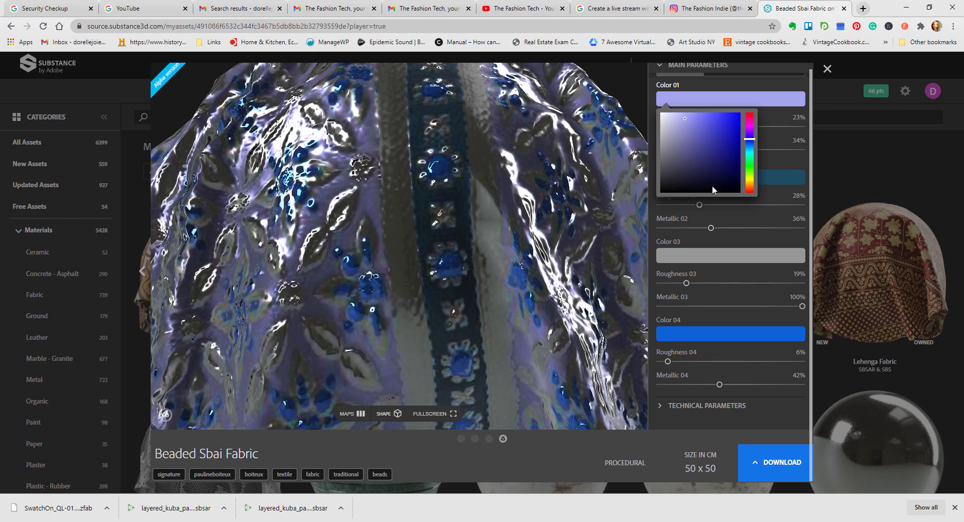
Step: Turn the drape to its floral side and set Color 03, the metallic leaf embroidery, to near-black
scroll(523, 241, "up", 4)
scroll(524, 240, "down", 5)
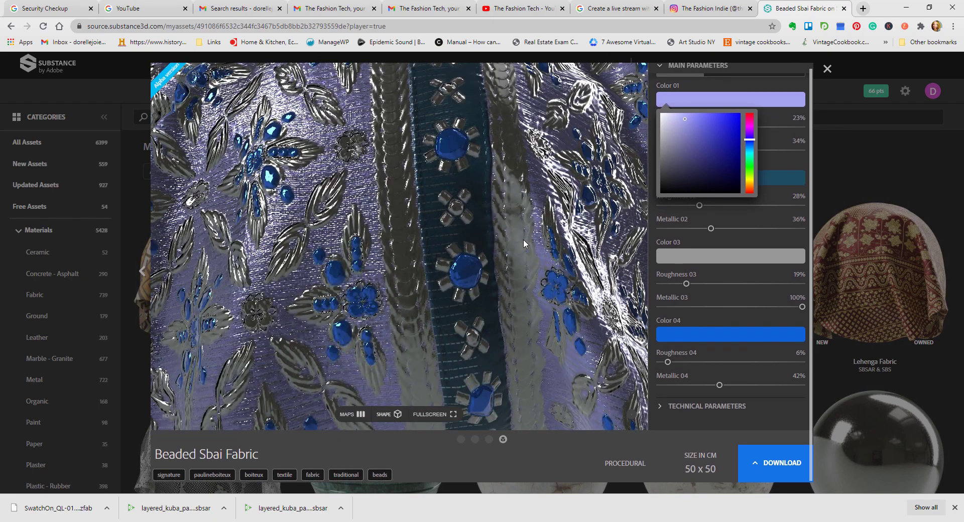
scroll(524, 240, "up", 5)
right_click(501, 242)
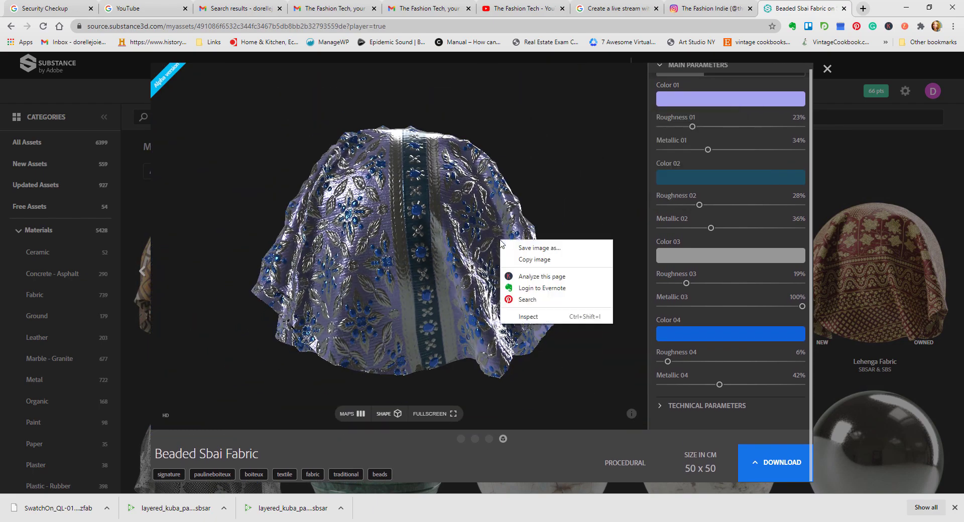
left_click_drag(494, 242, 382, 242)
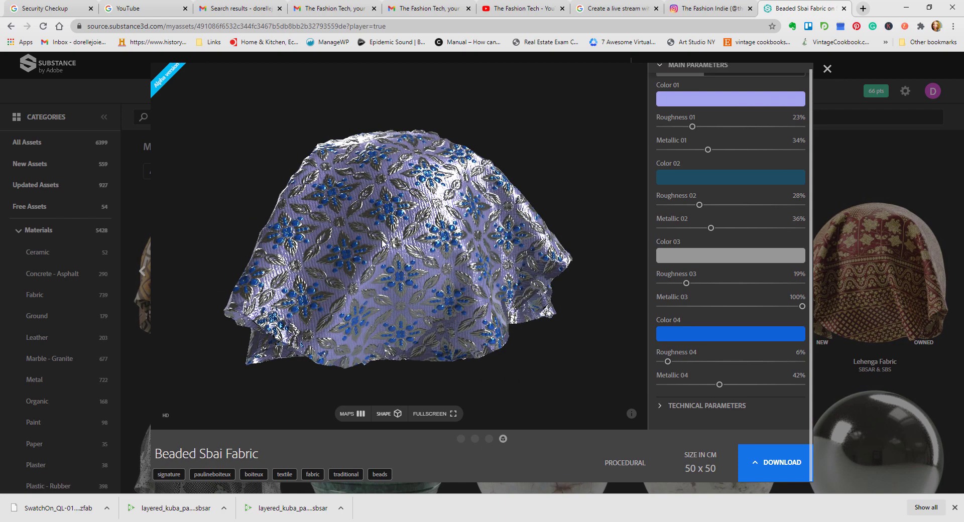
left_click(713, 258)
left_click_drag(673, 281, 660, 340)
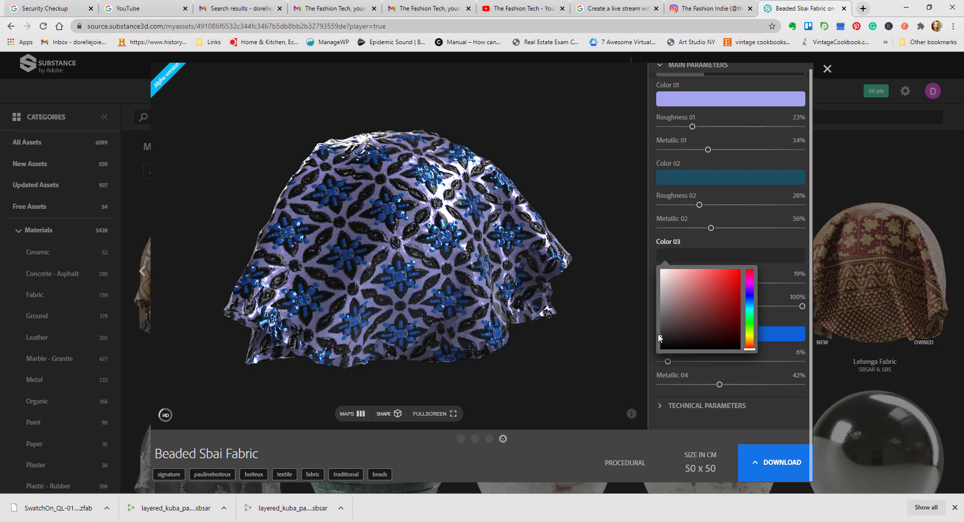
Step: Inspect the black embroidery and blue beads up close, and rotate the whole drape to view another side
scroll(449, 256, "down", 3)
scroll(448, 257, "up", 5)
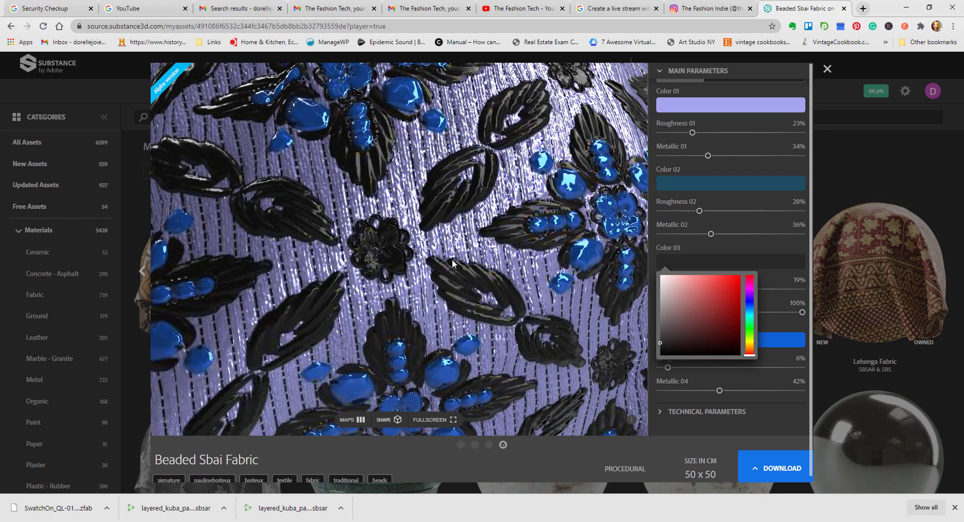
scroll(460, 261, "down", 5)
right_click(477, 259)
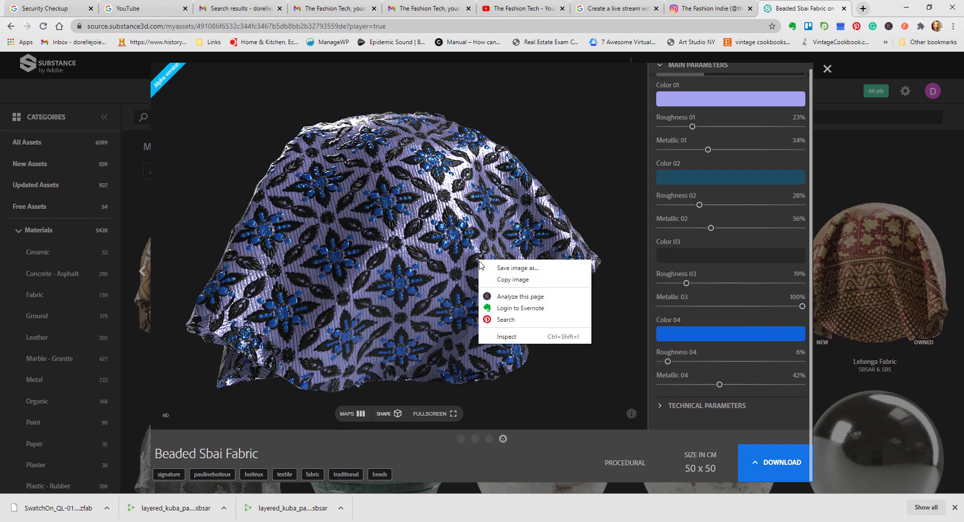
left_click_drag(430, 265, 224, 264)
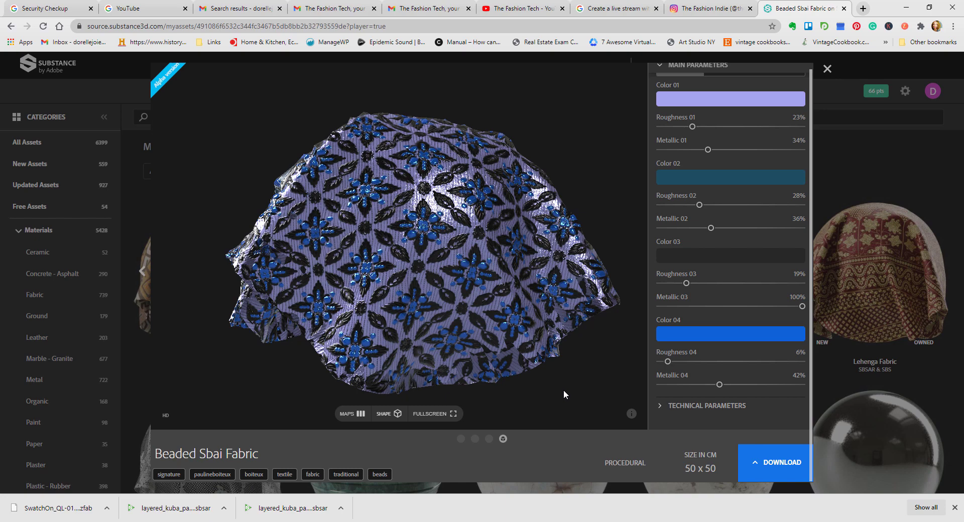
Step: Close the Beaded Sbai Fabric preview and browse further through the owned materials
left_click(828, 70)
scroll(633, 251, "down", 5)
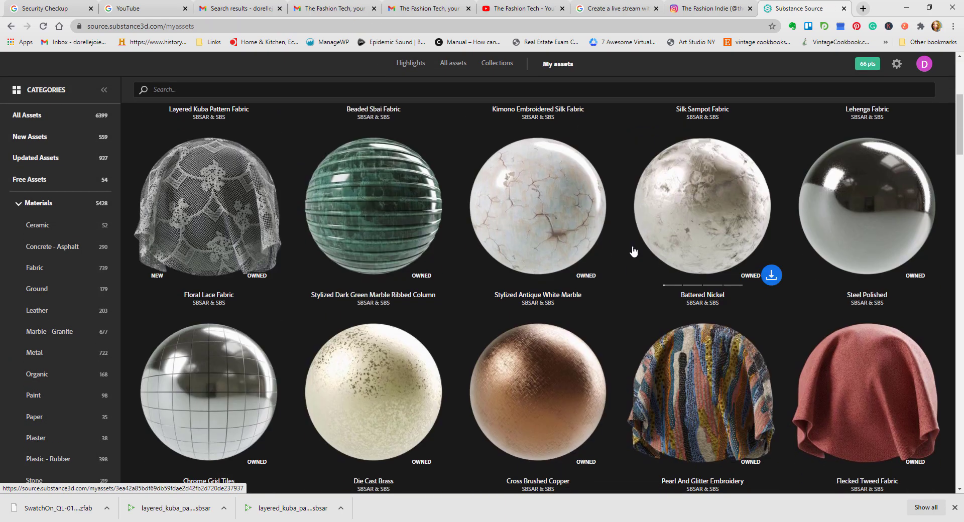
scroll(634, 251, "down", 15)
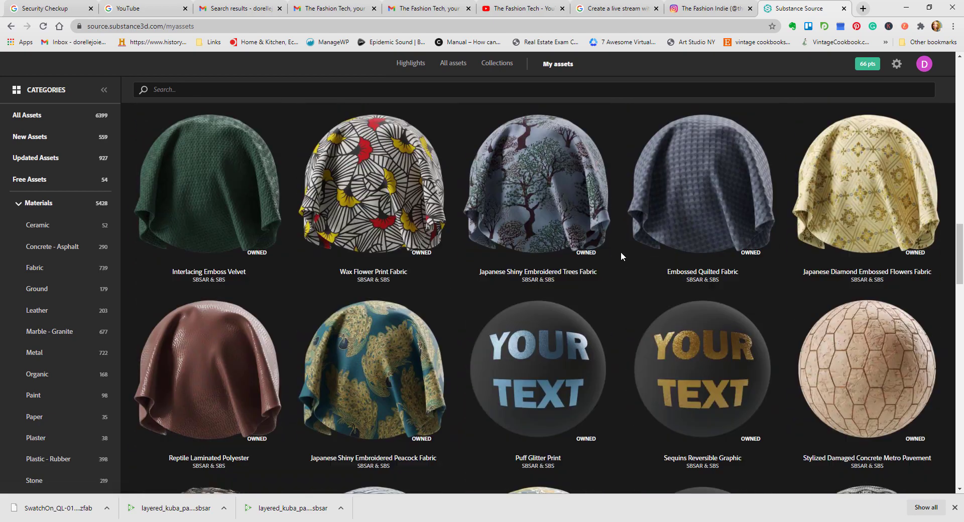
scroll(620, 252, "down", 1)
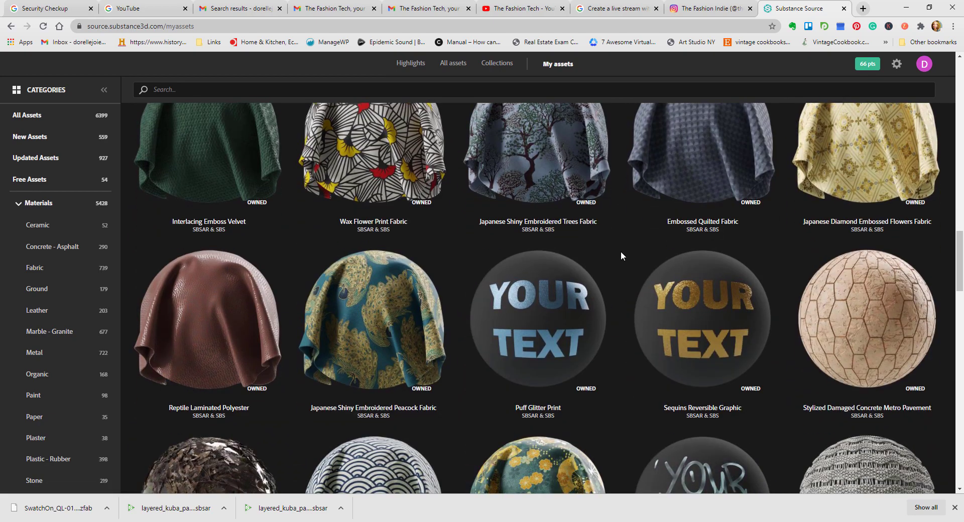
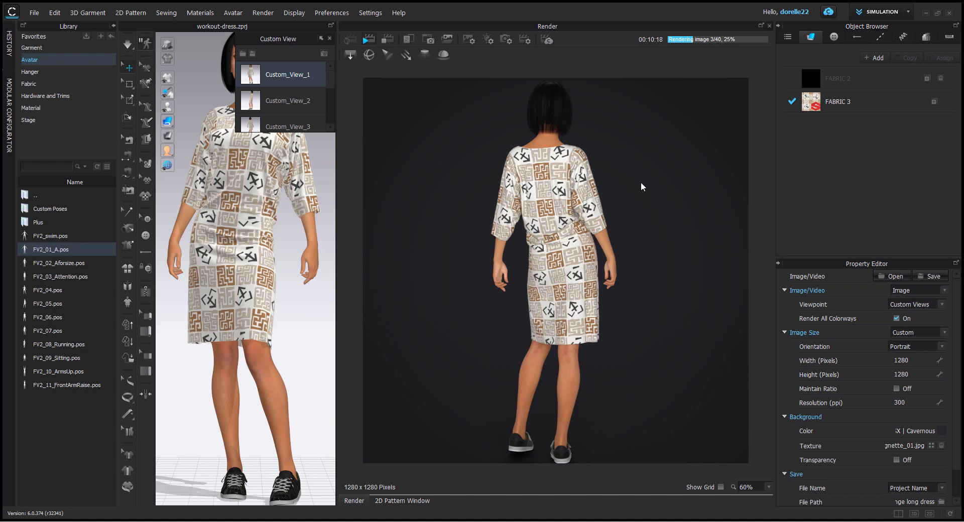
Step: Stop the running render and review the dress's colorways in the Colorway Editor
left_click(387, 39)
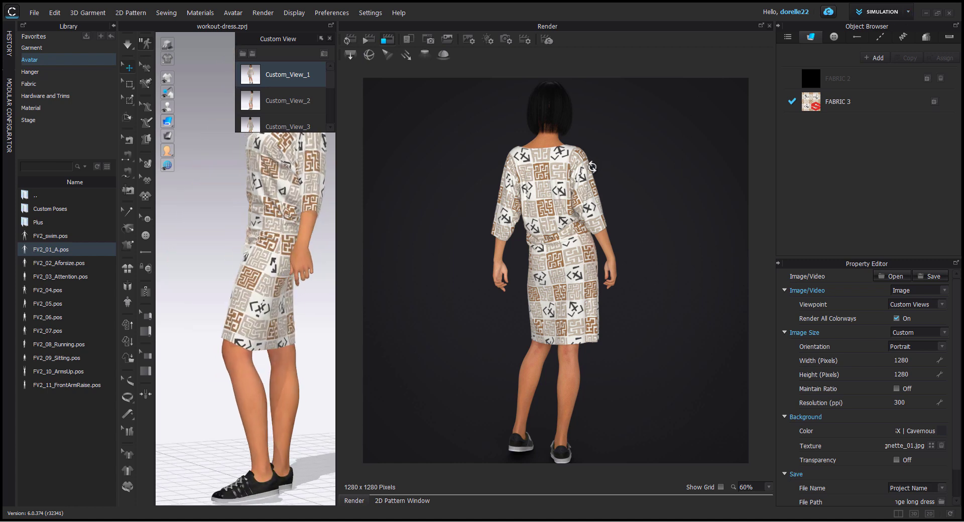
left_click(908, 12)
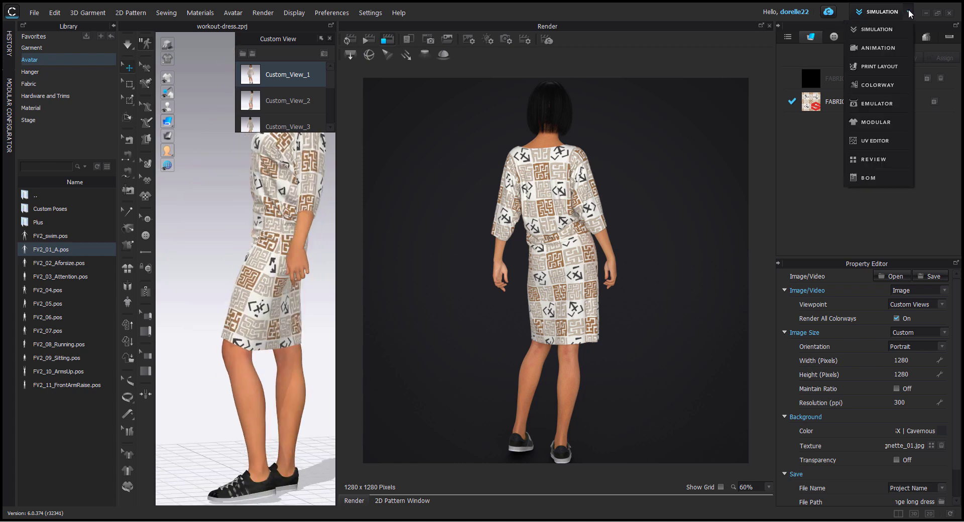
left_click(874, 85)
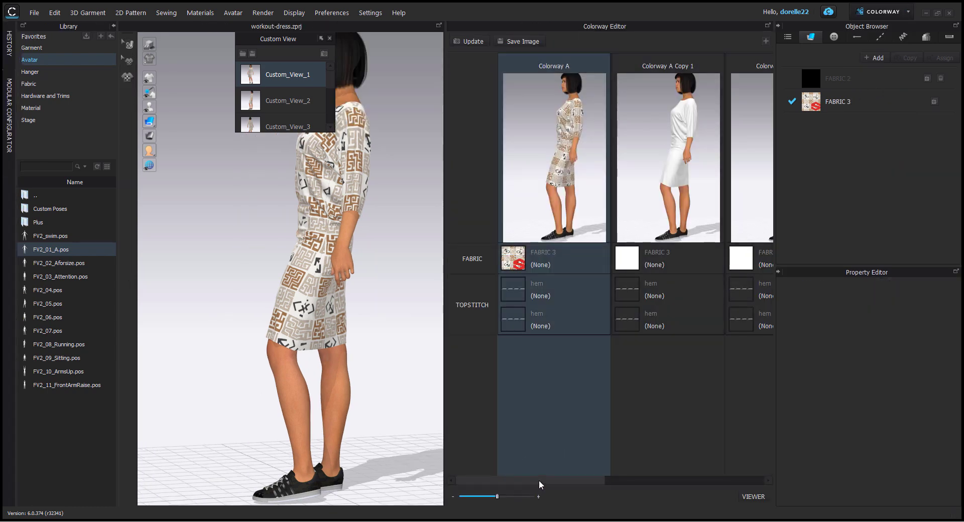
left_click_drag(539, 480, 519, 473)
left_click(687, 390)
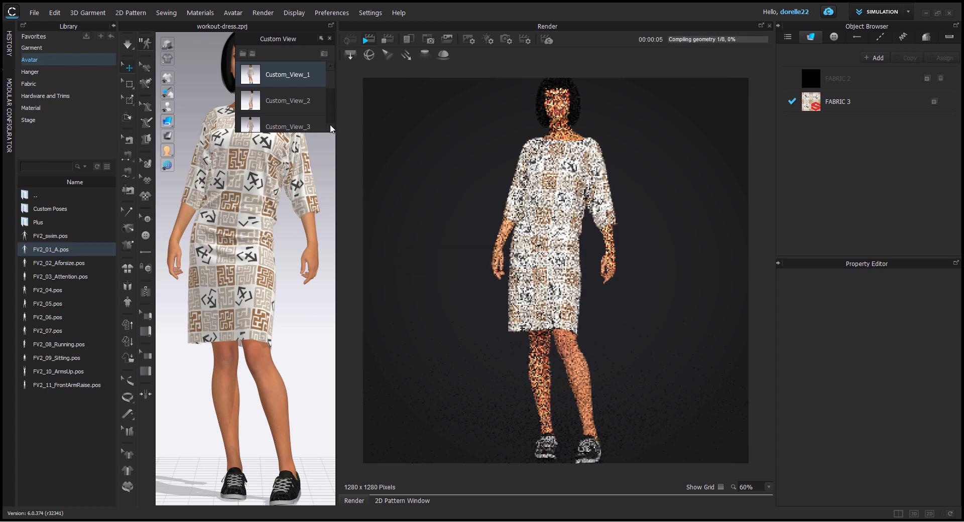
Step: Open the rendered image workout-dress_Colorway A_Custom_View_1.png from the V-neck plunge long dress folder and advance to the Custom_View_2 render
scroll(330, 120, "down", 3)
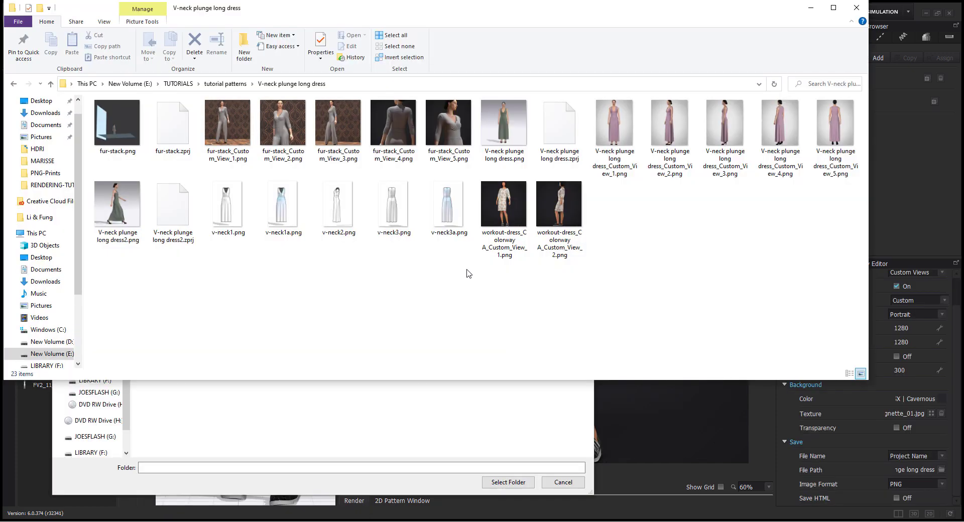
left_click(512, 213)
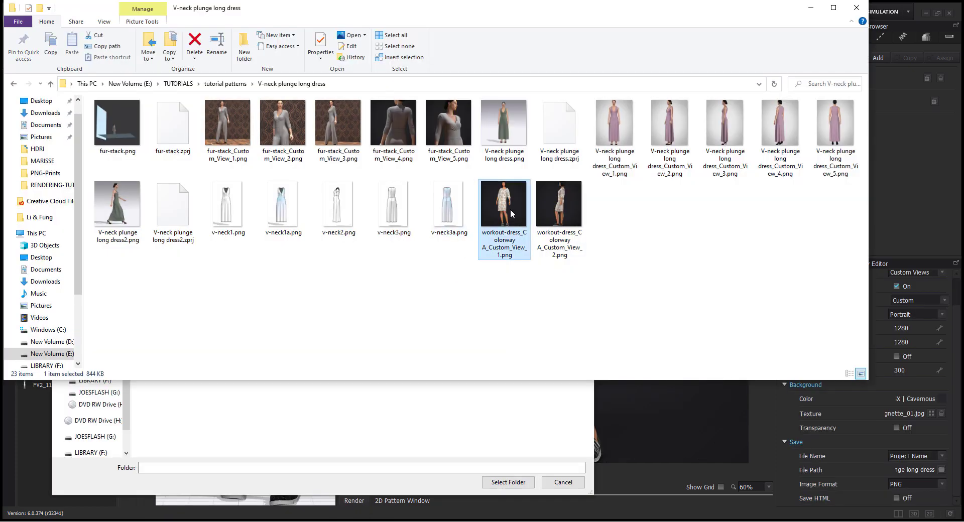
double_click(510, 209)
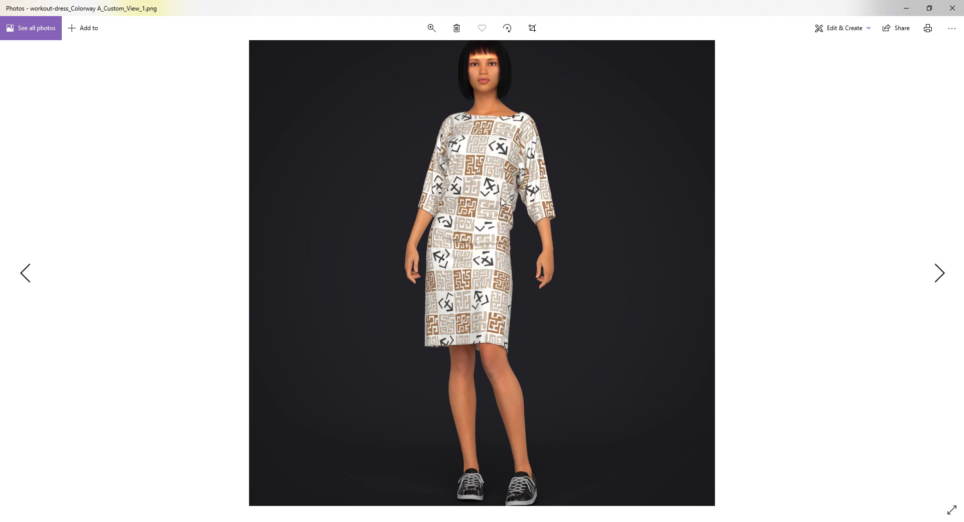
key("Left")
key("Right")
key("Right")
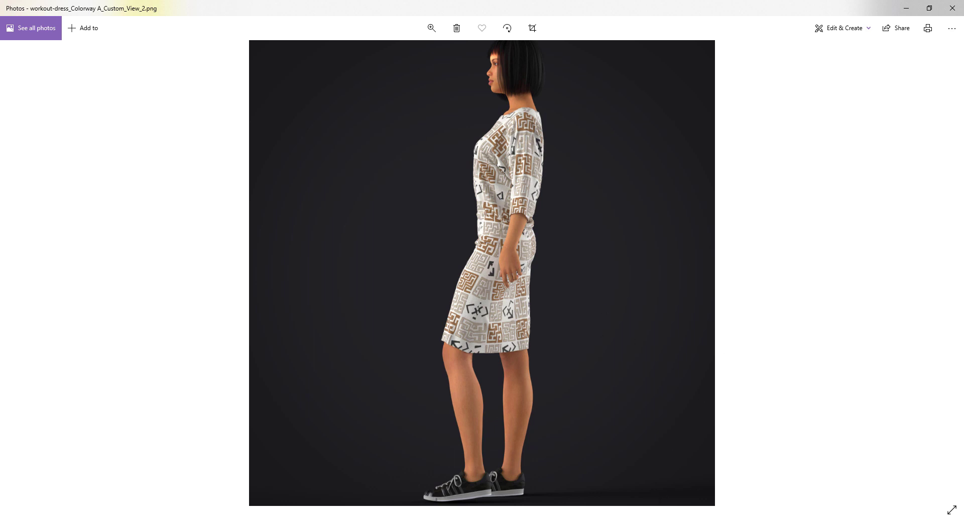
Step: Inspect the fabric detail in the Custom_View_2 render up close, and dismiss the save path selection without choosing a folder
left_click(431, 29)
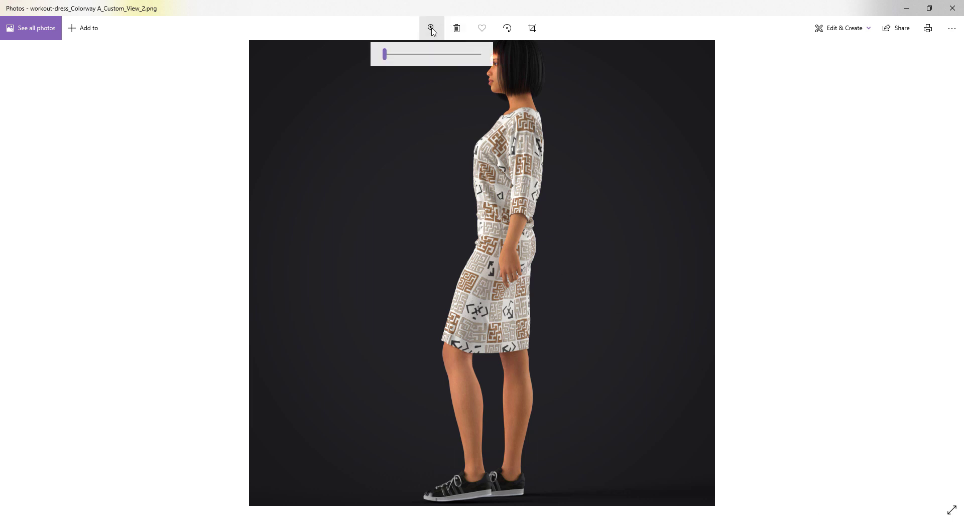
left_click_drag(387, 55, 468, 74)
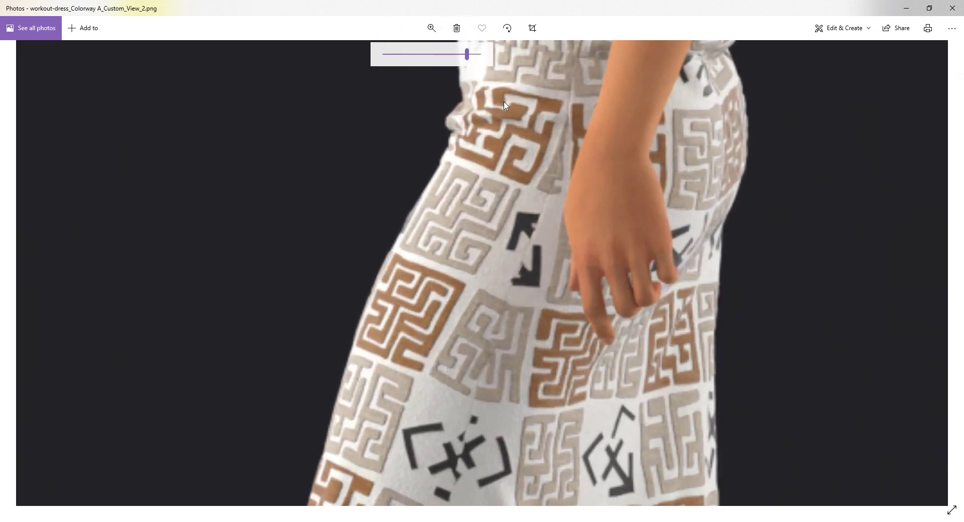
left_click_drag(467, 55, 379, 80)
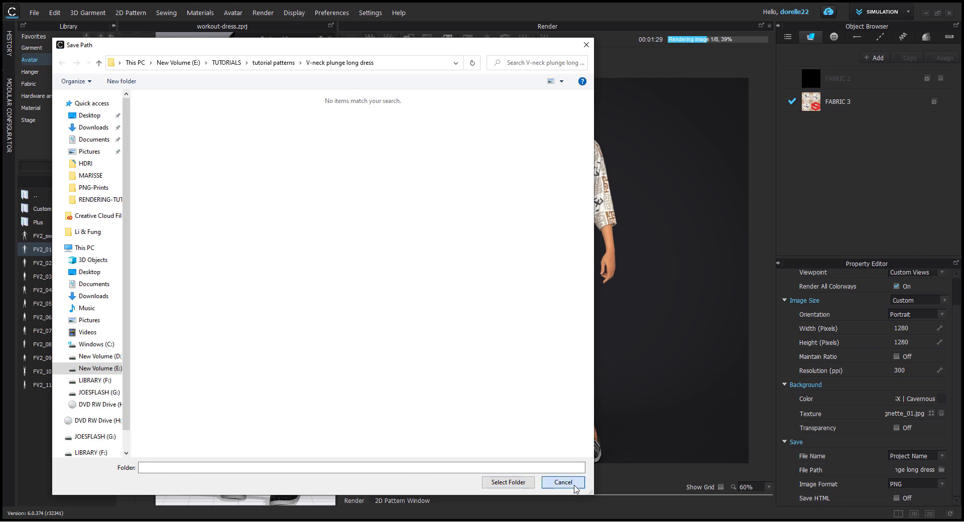
left_click(563, 483)
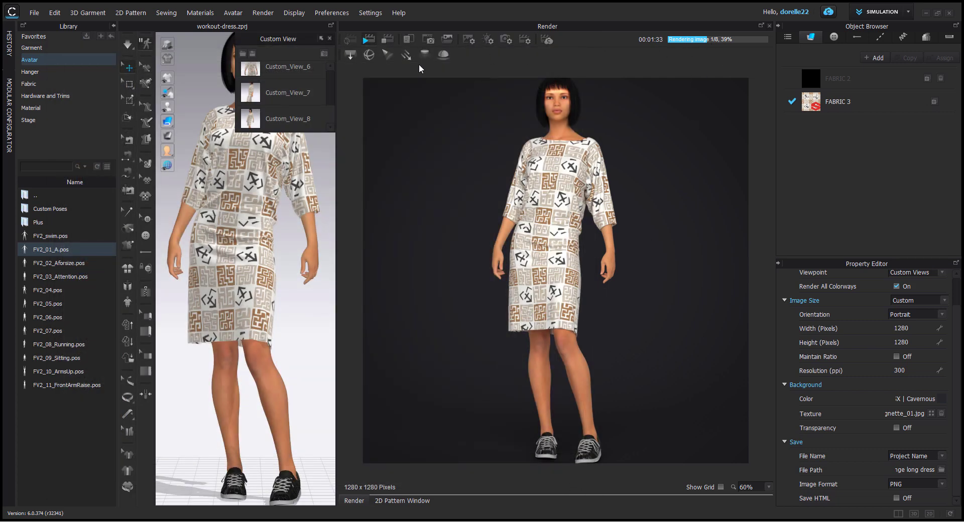
Step: Stop the current render and set the output image size to 640 pixels wide by 640 pixels high
left_click(385, 44)
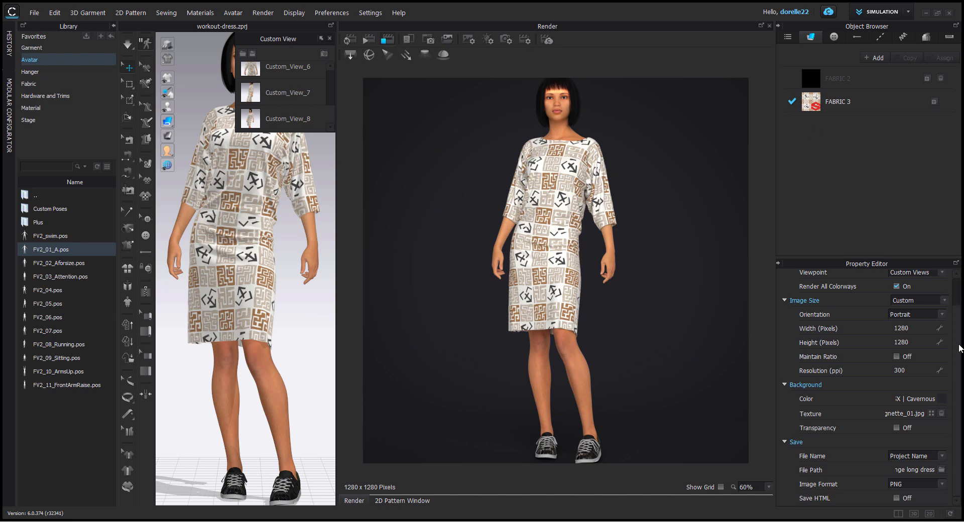
double_click(916, 370)
left_click(919, 328)
double_click(915, 328)
type("640")
double_click(916, 342)
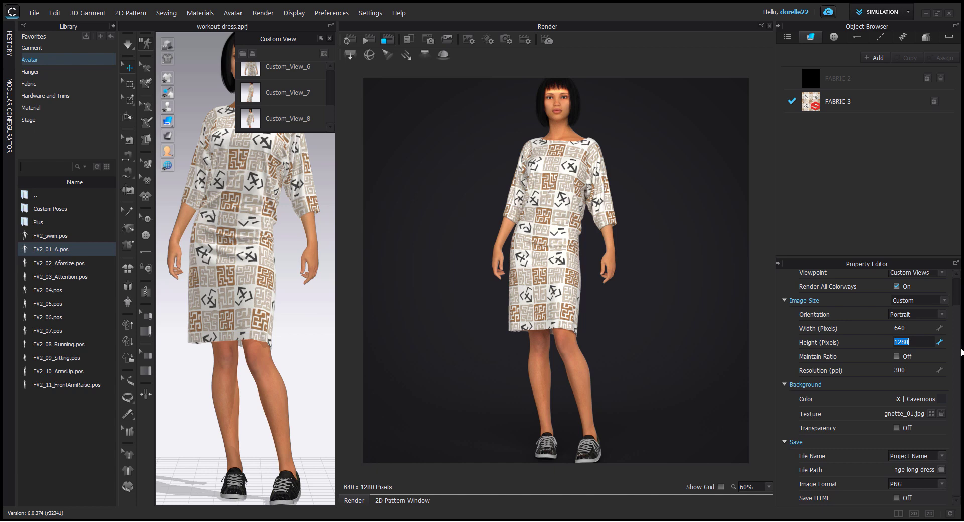
type("640")
Step: Set the render resolution to 1000 ppi and restart the render of the custom views
double_click(908, 371)
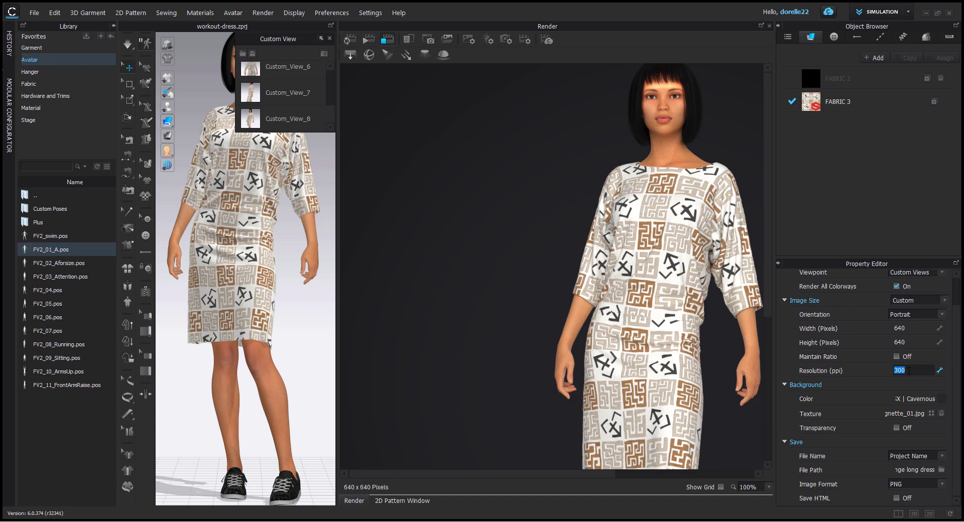
type("1000")
key("Return")
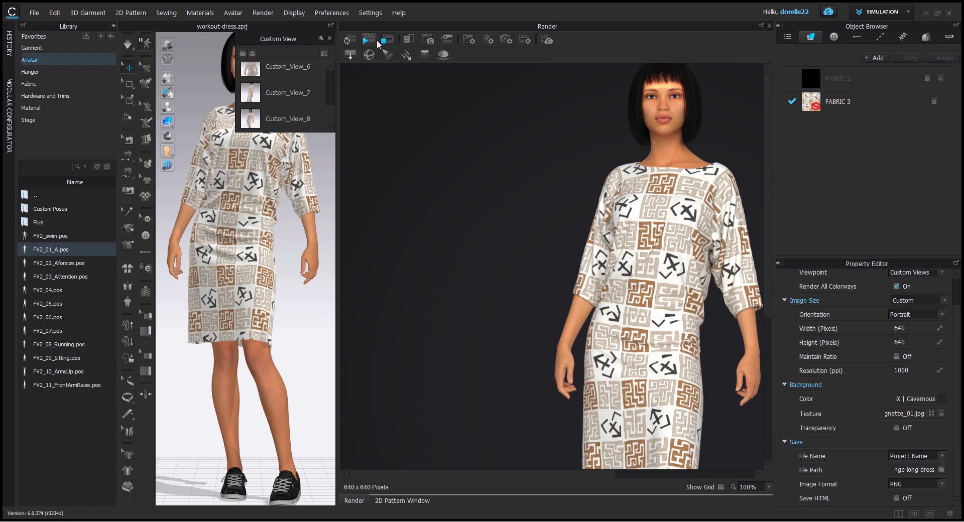
left_click(376, 40)
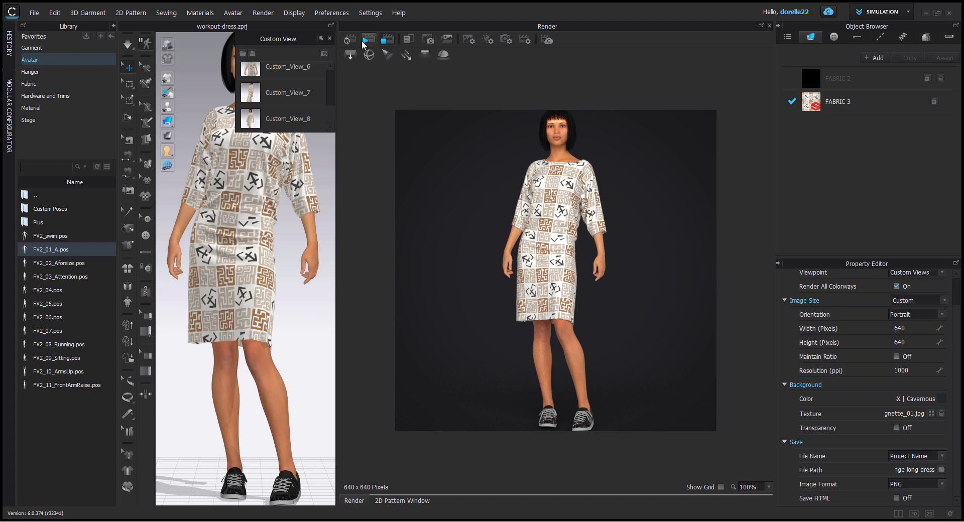
left_click(366, 40)
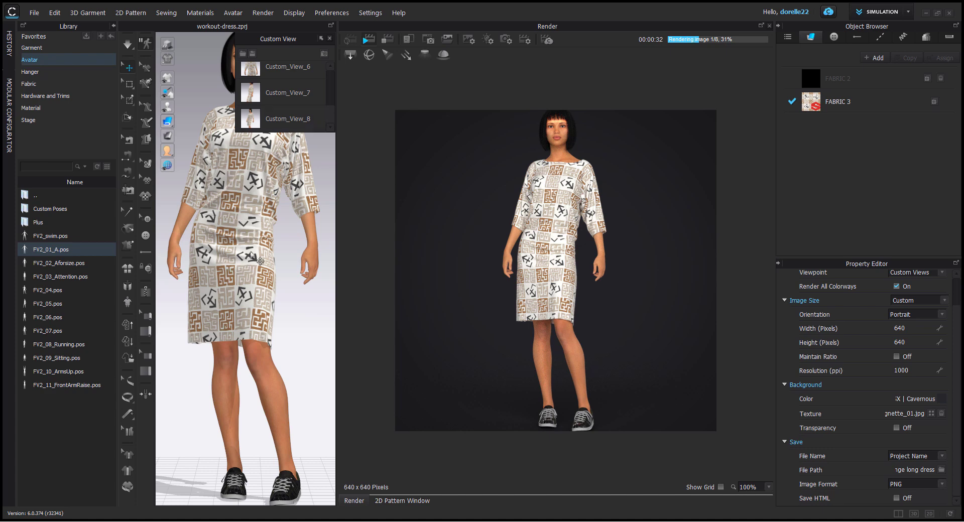
Step: Switch to the browser, browse The Fashion Indie Instagram profile and view the post about animating a collection
right_click_drag(278, 301, 228, 308)
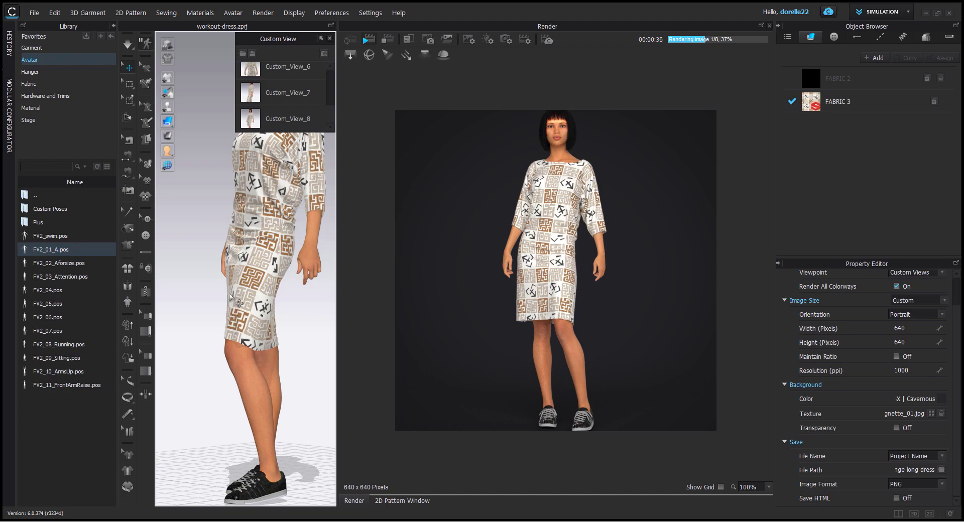
left_click(923, 493)
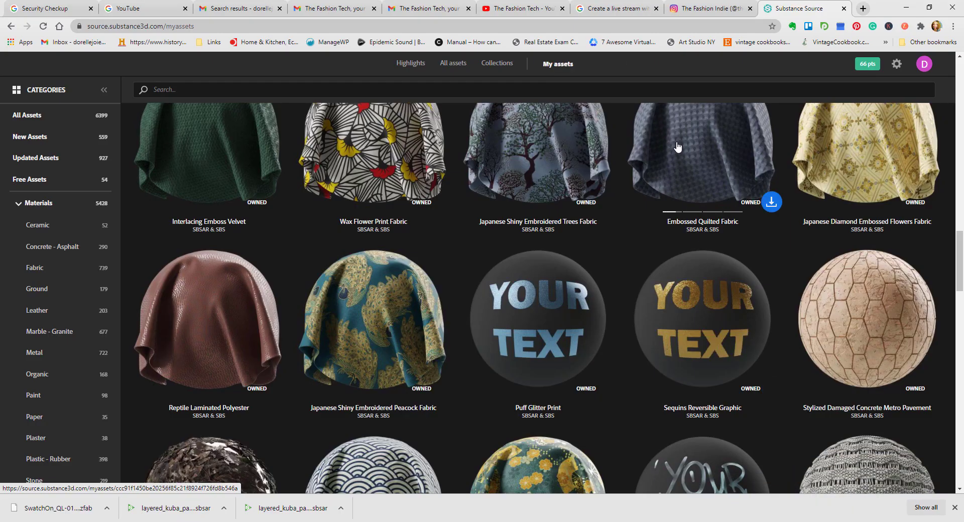
left_click(707, 9)
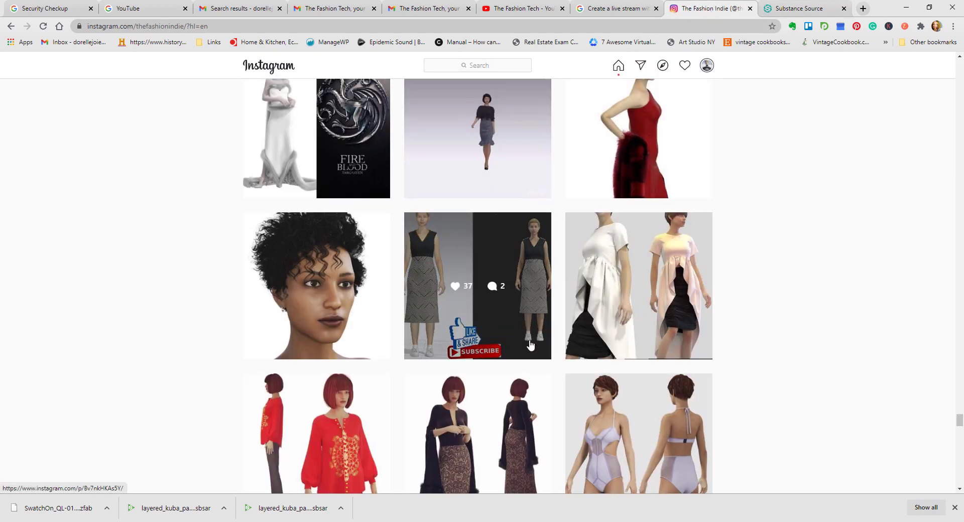
scroll(529, 344, "down", 1)
scroll(527, 345, "up", 5)
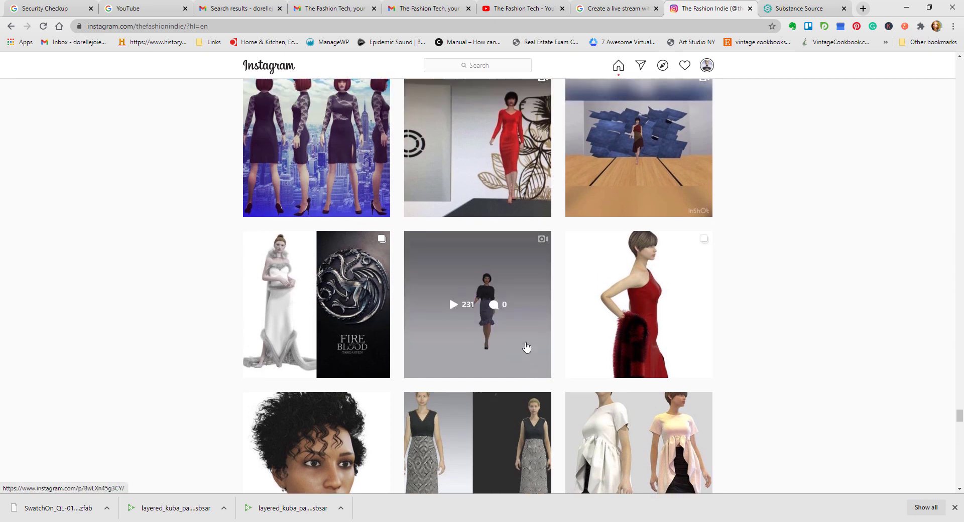
scroll(526, 347, "up", 2)
scroll(527, 346, "down", 2)
left_click(506, 355)
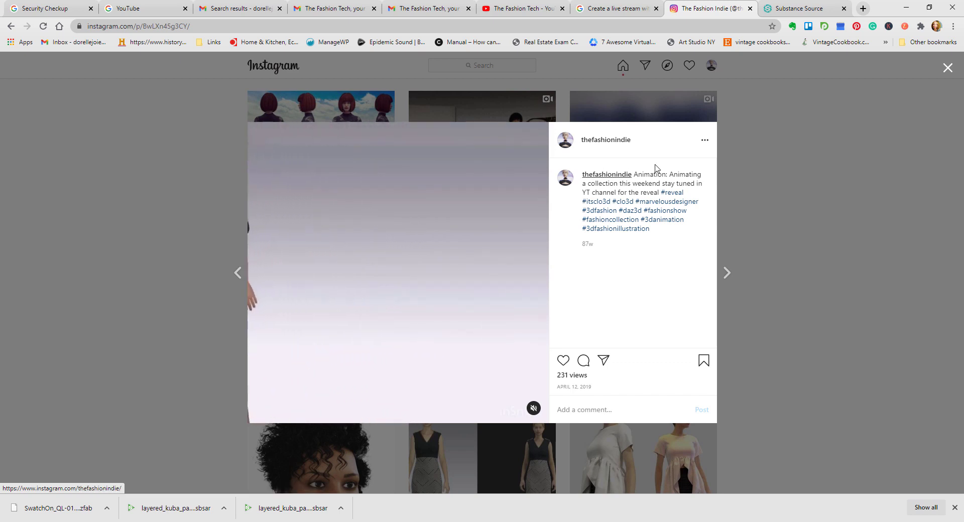
left_click(749, 233)
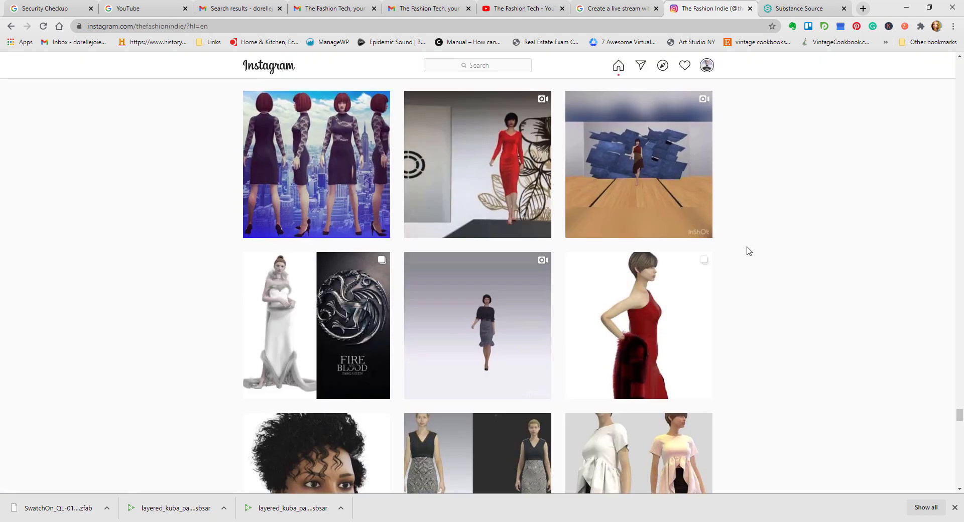
Step: Browse up to the 1950's wiggle dress post, view it along with the adjacent red sleeveless top post, and close it
scroll(749, 251, "up", 5)
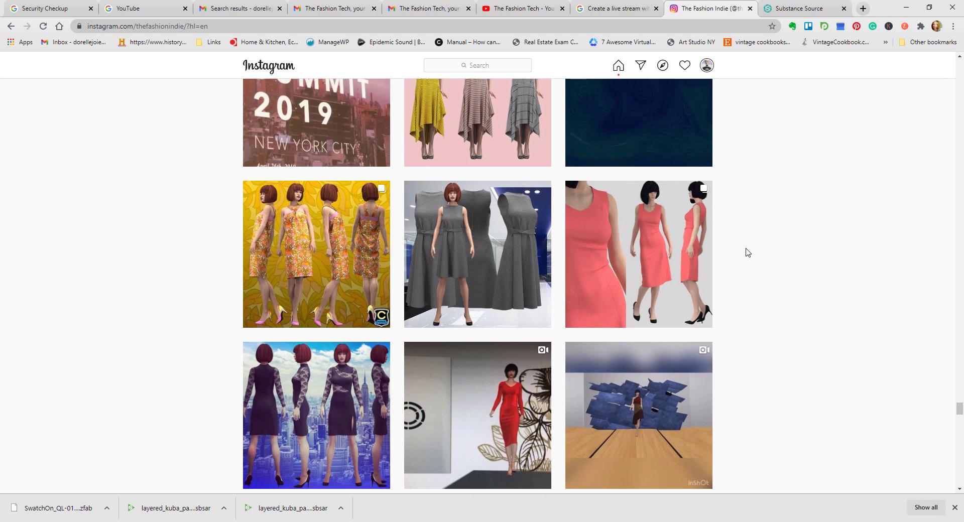
scroll(748, 253, "up", 13)
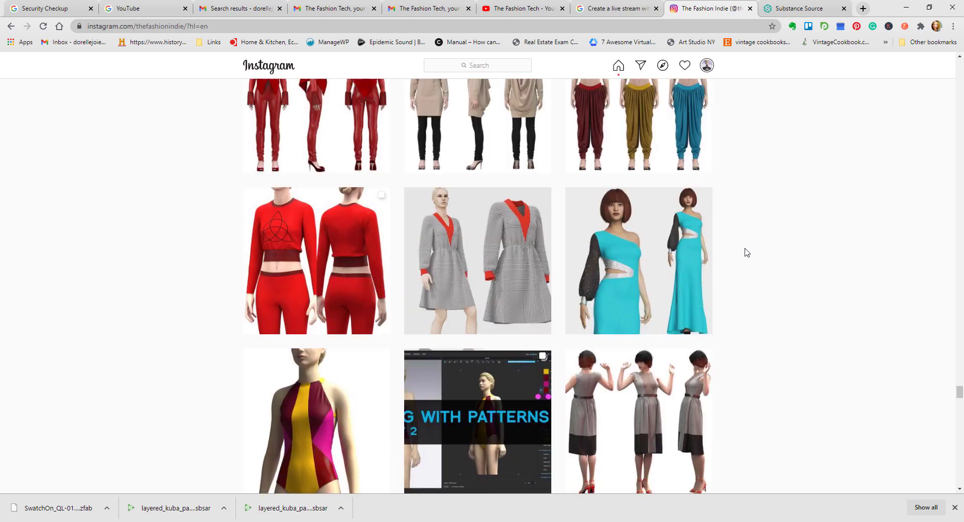
scroll(747, 252, "up", 1)
scroll(746, 252, "up", 11)
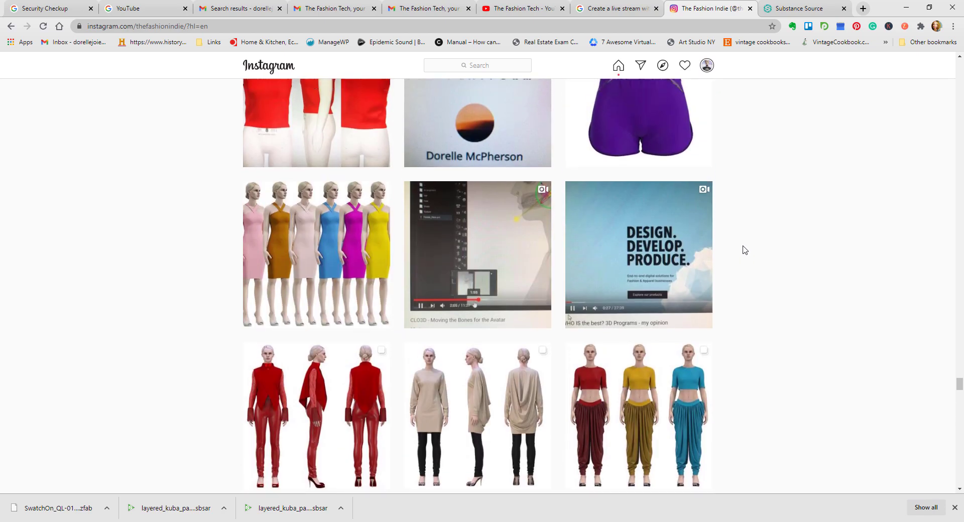
scroll(745, 249, "up", 6)
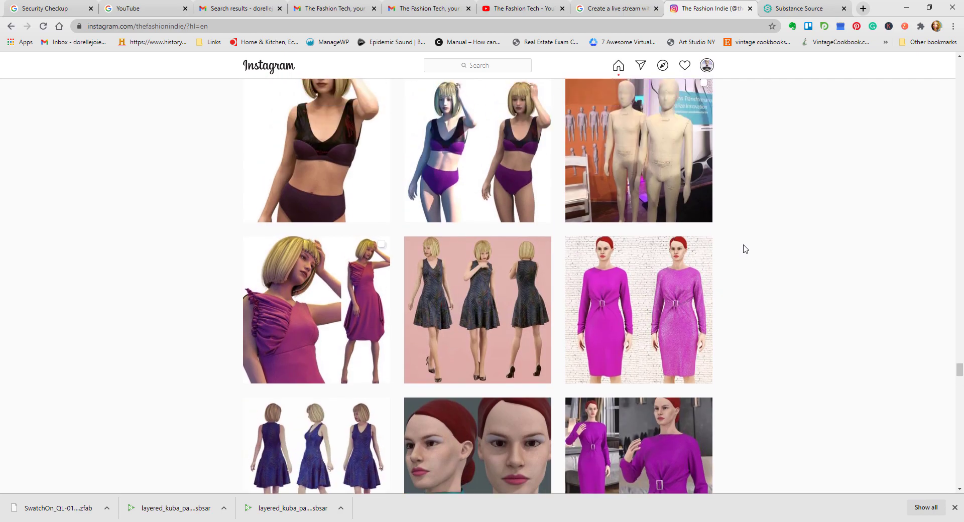
scroll(746, 249, "down", 1)
scroll(746, 249, "down", 3)
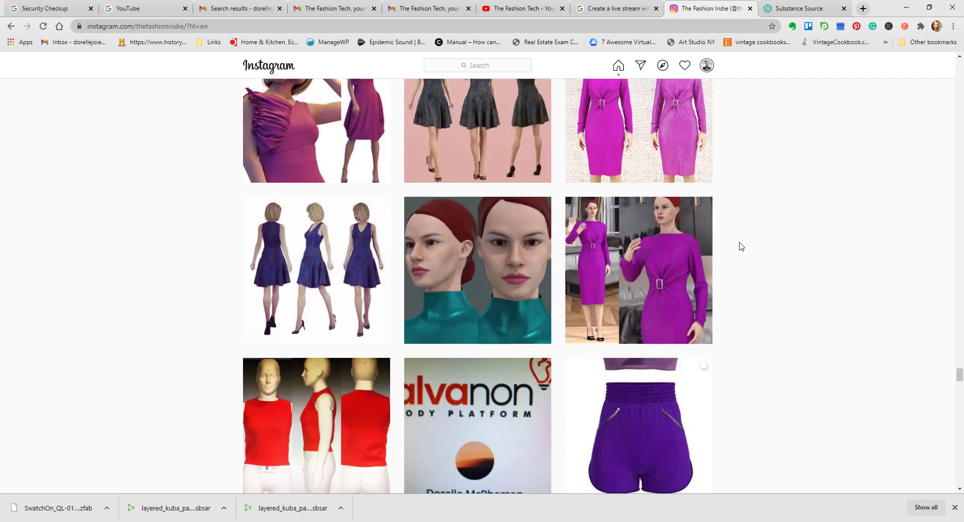
left_click(676, 293)
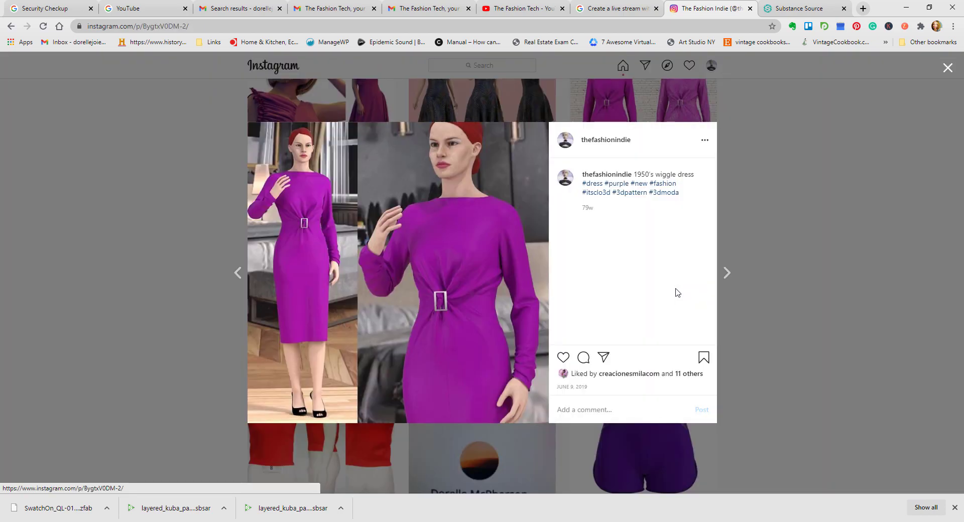
left_click(730, 274)
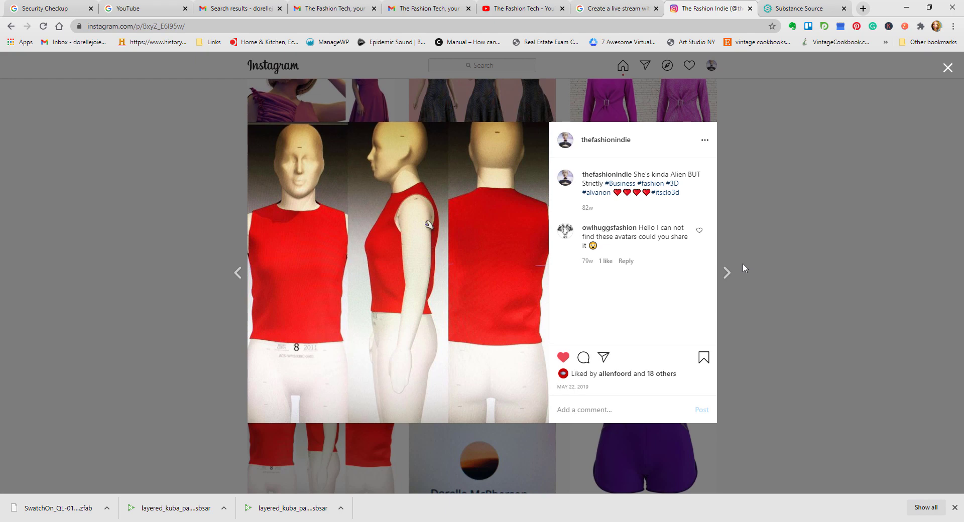
left_click(238, 273)
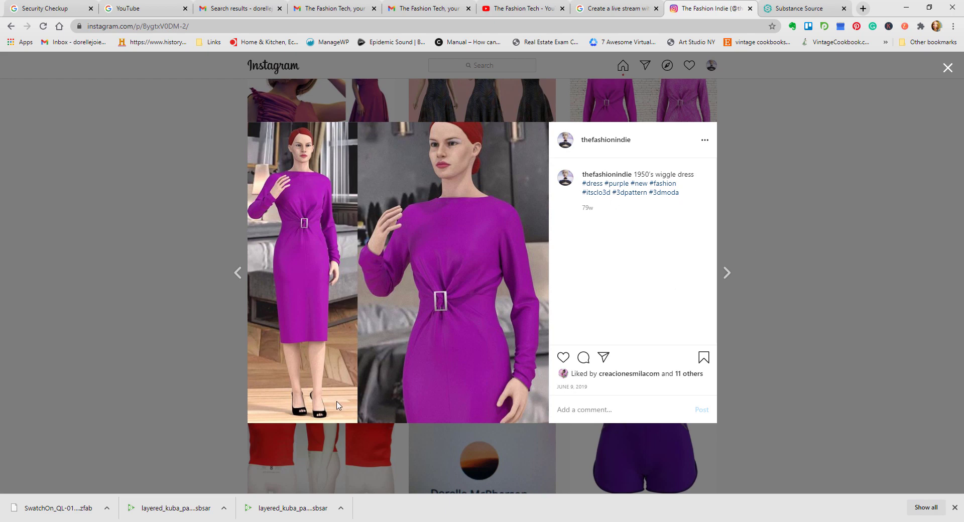
left_click(801, 232)
Step: View the "Bling or no bling?" post comparing plain and sparkling purple dresses, and return to the profile's post grid
scroll(788, 234, "up", 1)
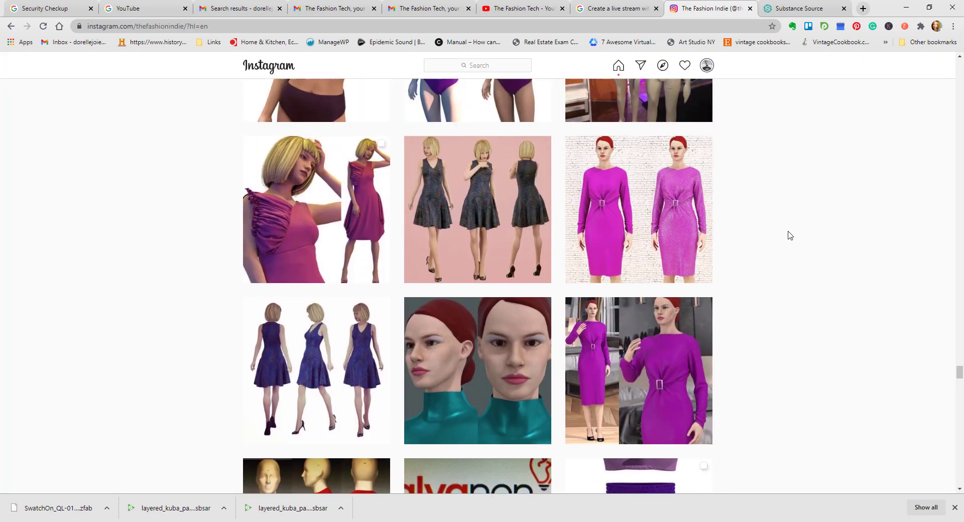
left_click(710, 239)
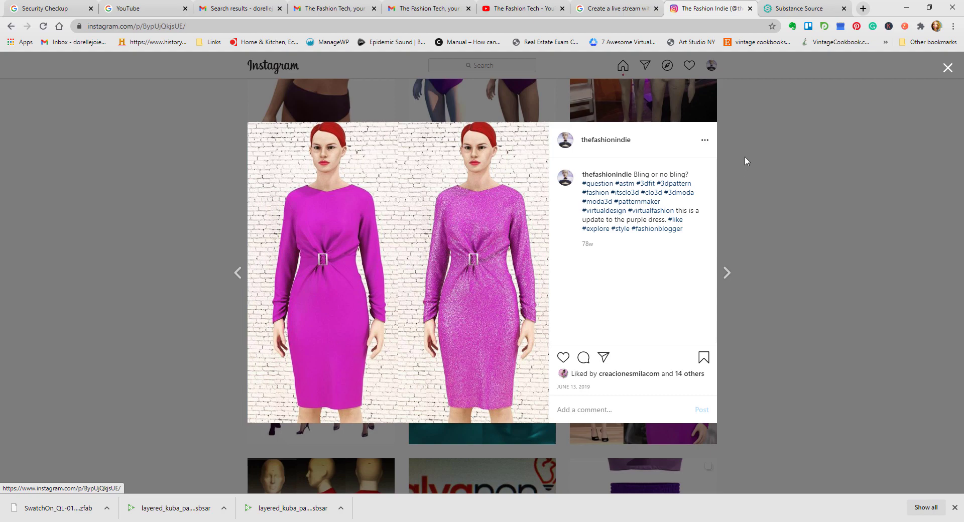
left_click(757, 145)
scroll(758, 151, "up", 2)
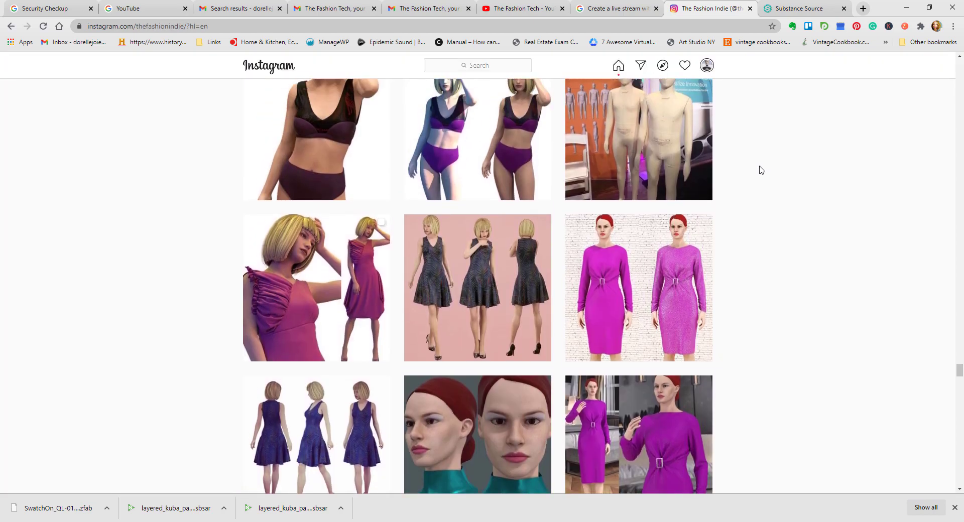
Step: Browse the profile's post grid, view the #PIApparel post with the two mannequins, and close it
scroll(760, 171, "up", 10)
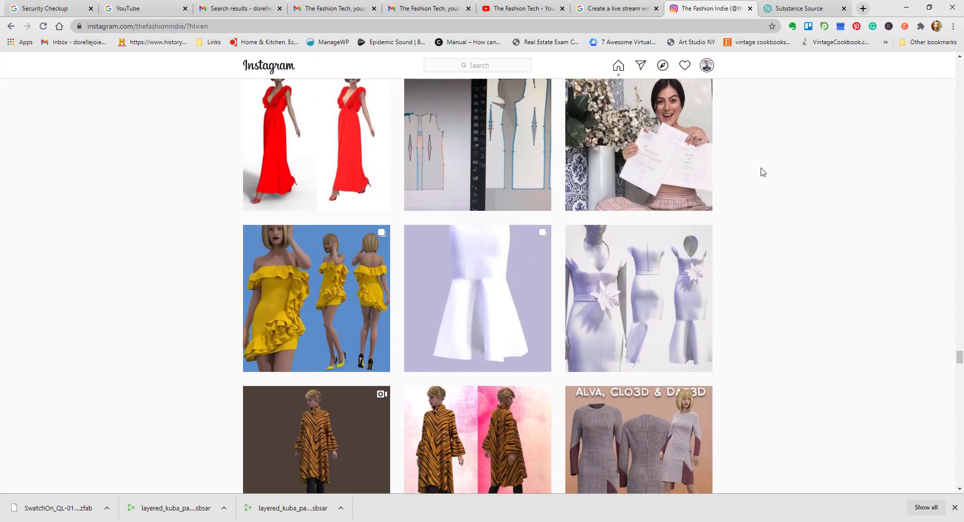
scroll(760, 171, "down", 7)
left_click(656, 280)
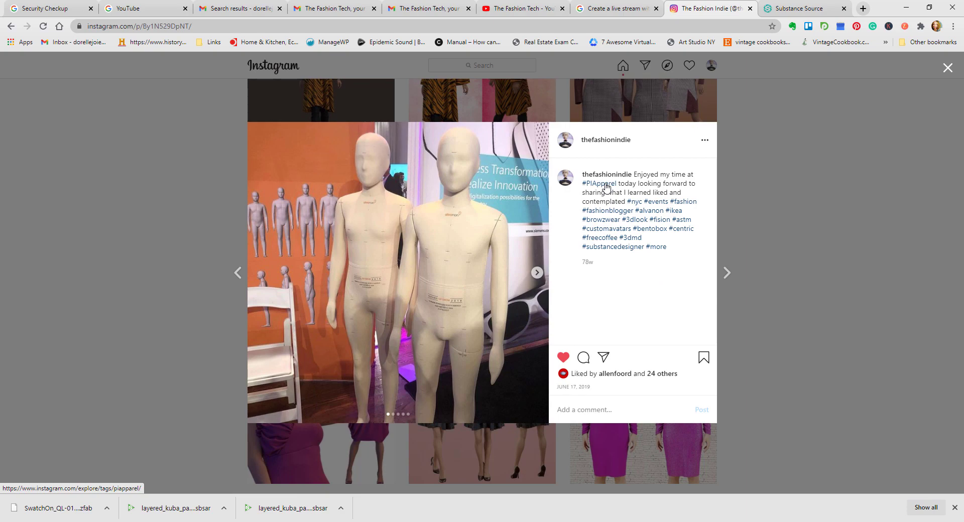
left_click(793, 186)
Step: Browse to newer posts, view the "Working with Patterns and Symmetry" video post, and close it
scroll(783, 199, "up", 6)
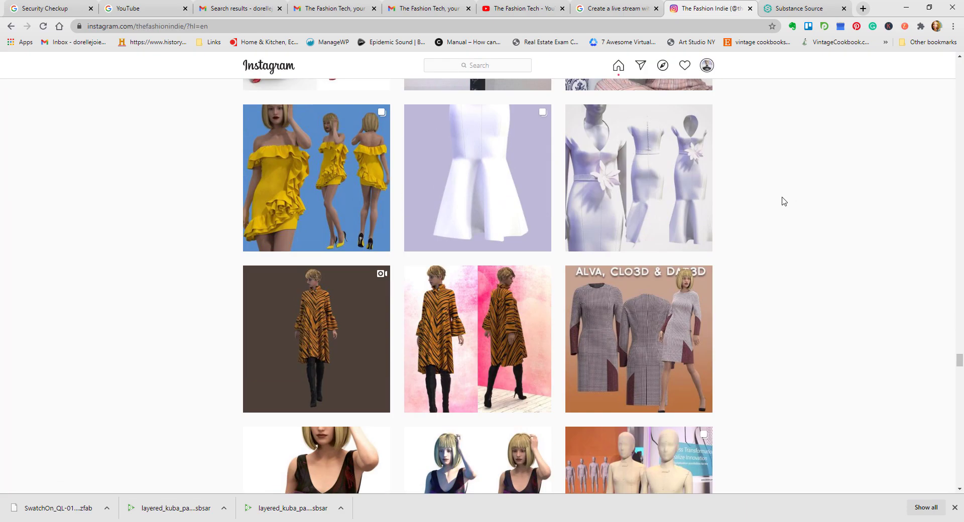
scroll(784, 200, "up", 4)
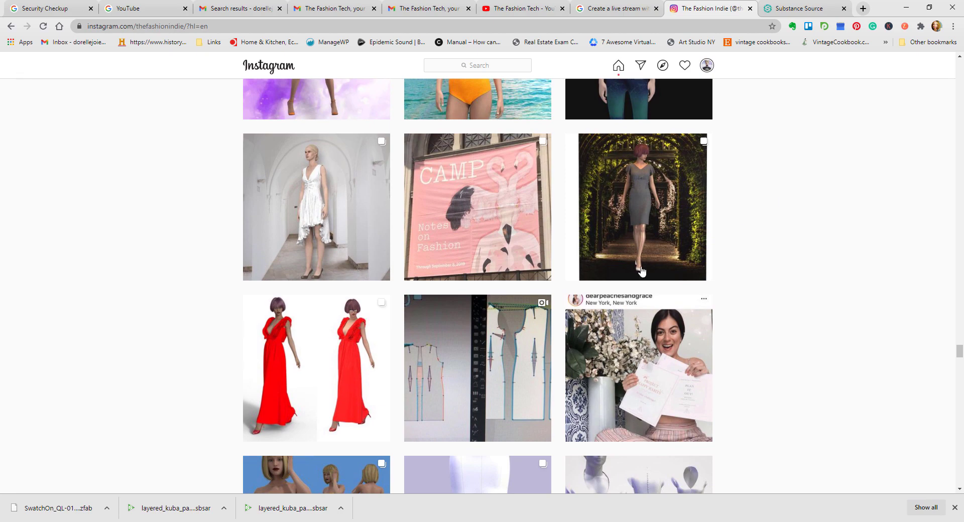
left_click(519, 385)
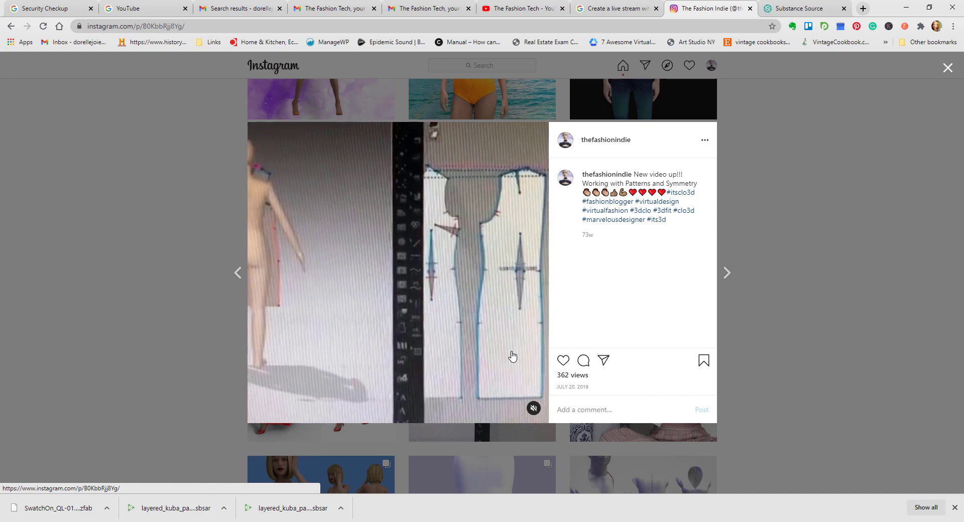
left_click(756, 266)
Step: Browse up to the January posts and view the DAZ3D model portrait post captioned "XIJIAYE Pronounced CGI"
scroll(756, 267, "up", 15)
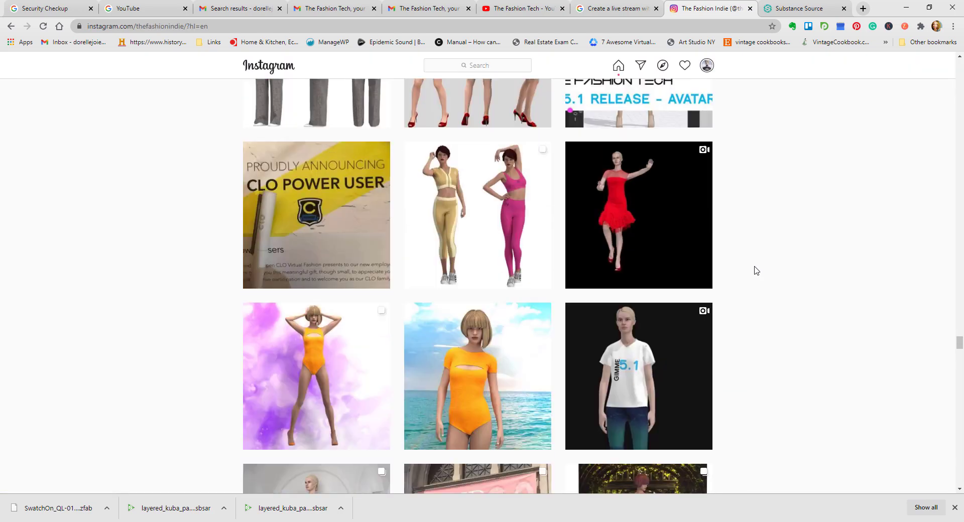
scroll(756, 271, "up", 20)
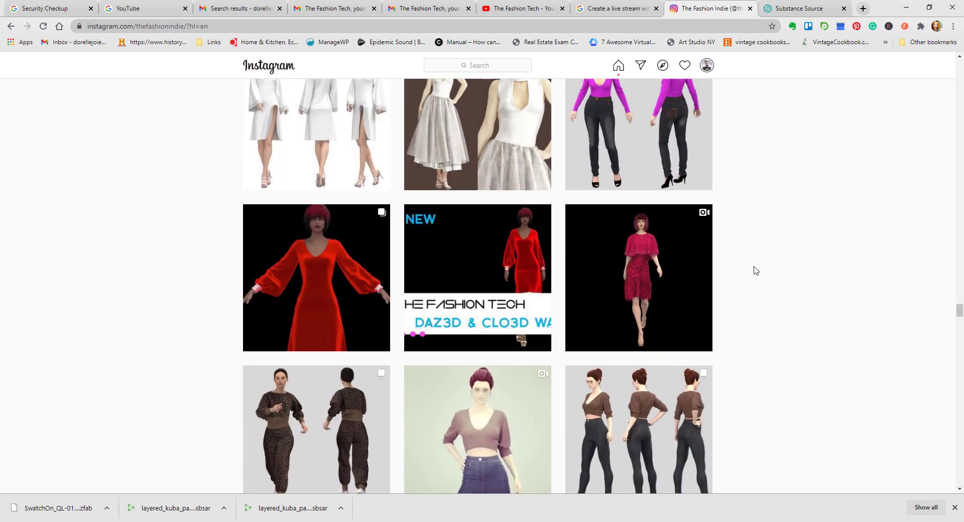
scroll(757, 271, "up", 18)
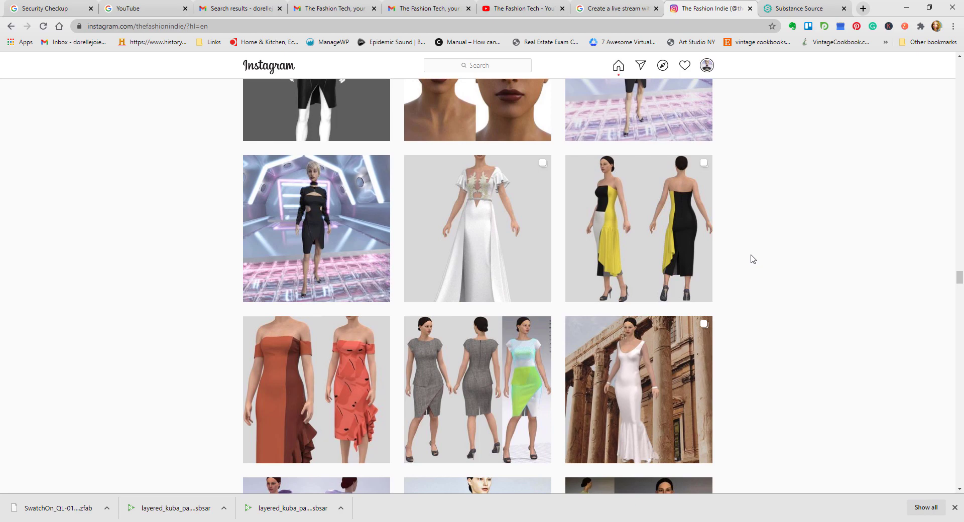
scroll(752, 260, "up", 10)
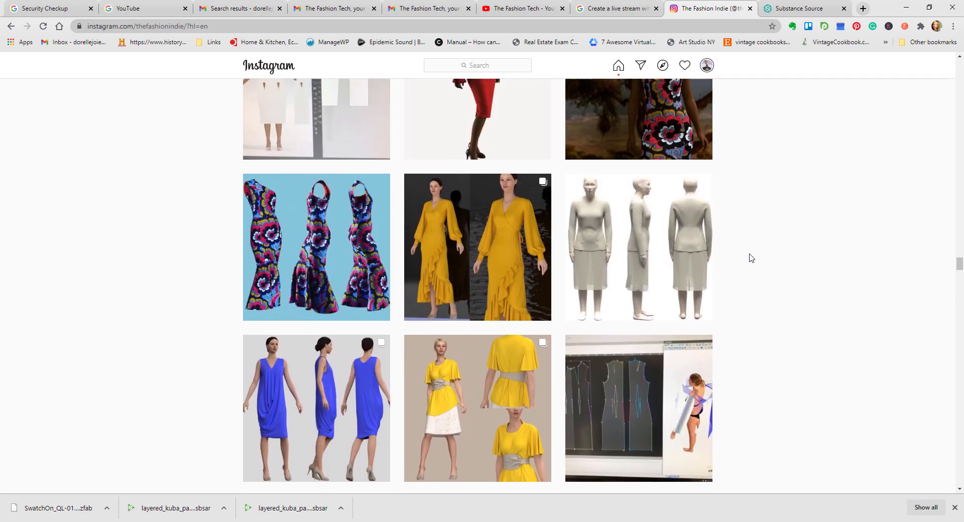
scroll(752, 258, "down", 5)
left_click(505, 307)
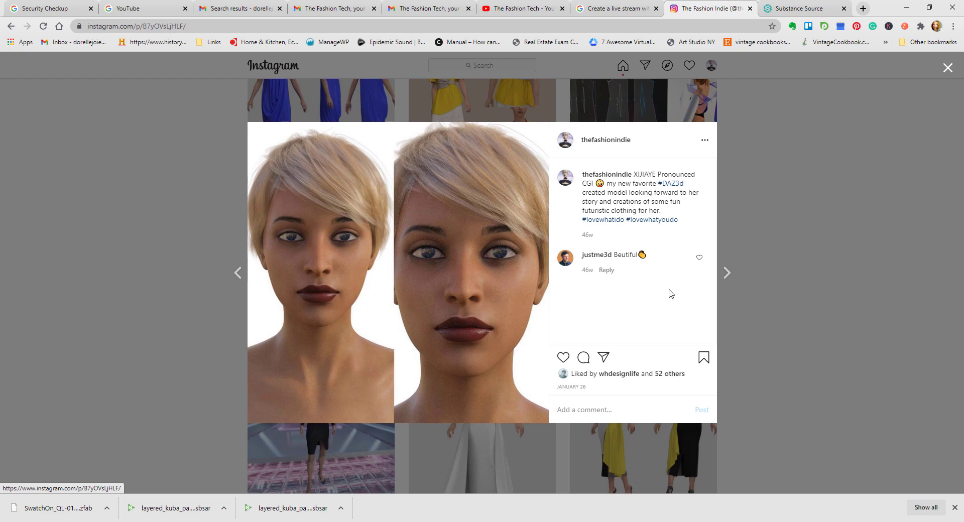
Step: Step through the following posts, from the black cutout dress renders to the white bridal gown, and close the viewer
left_click(727, 273)
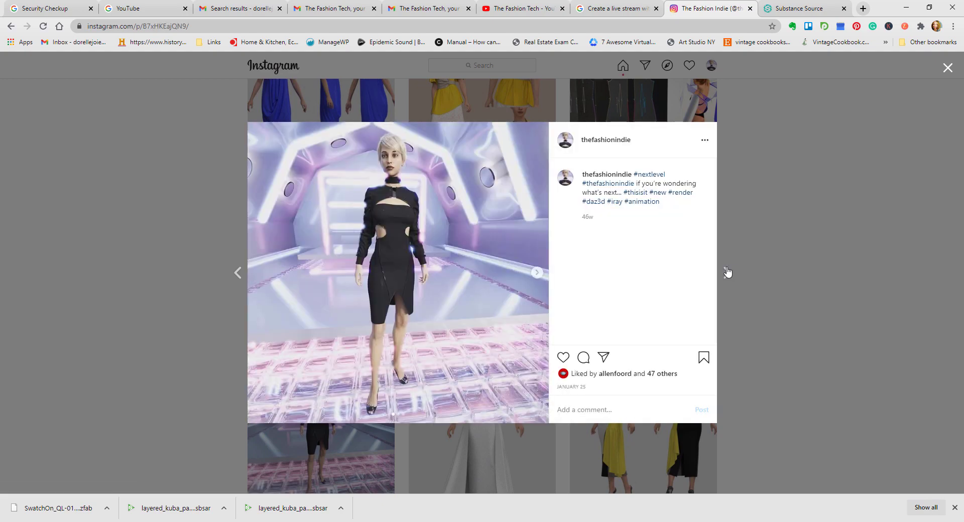
left_click(727, 273)
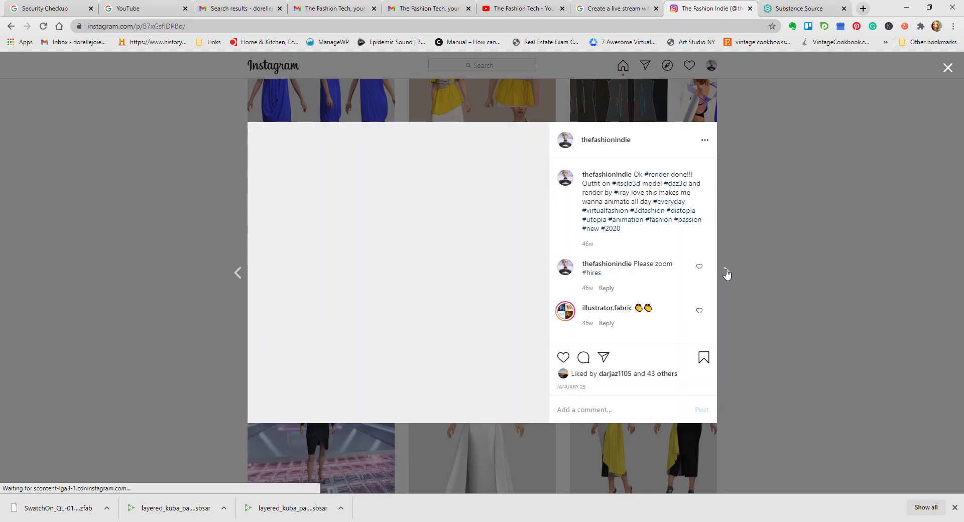
left_click(727, 274)
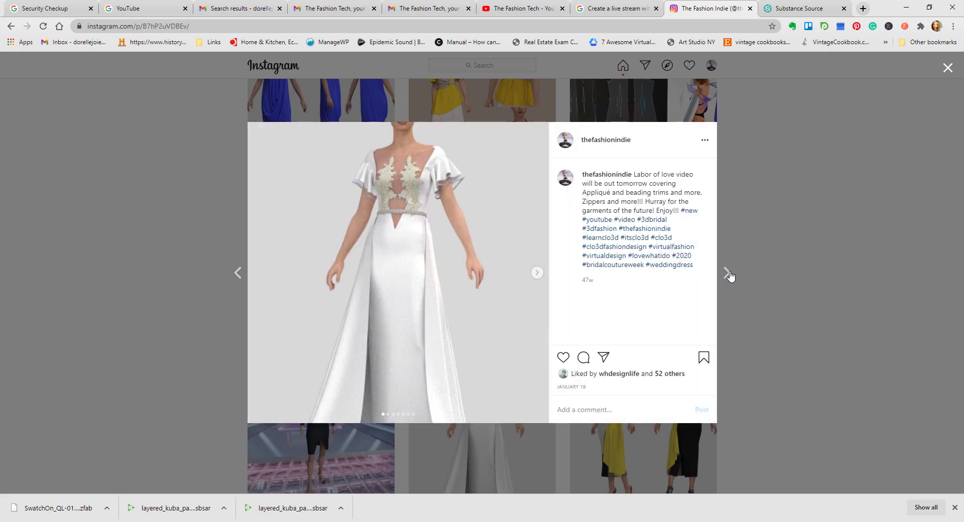
left_click(774, 255)
Step: Browse through the newer garment renders up to the top of The Fashion Indie profile
scroll(775, 254, "up", 20)
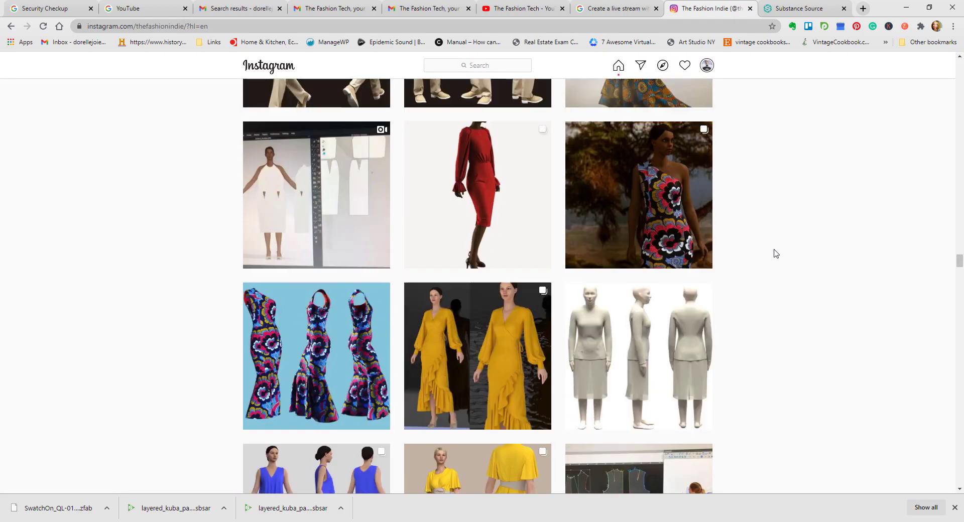
scroll(774, 254, "up", 20)
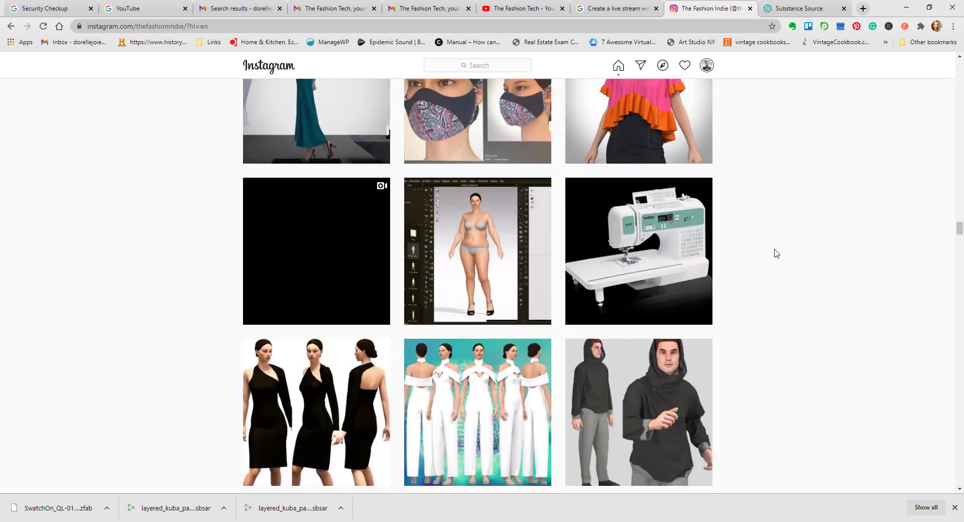
scroll(777, 253, "up", 20)
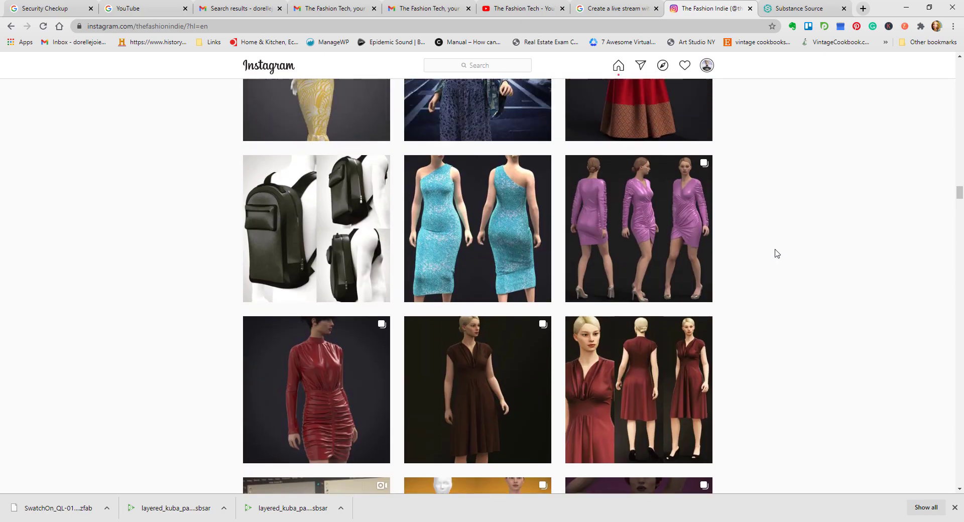
scroll(777, 254, "up", 15)
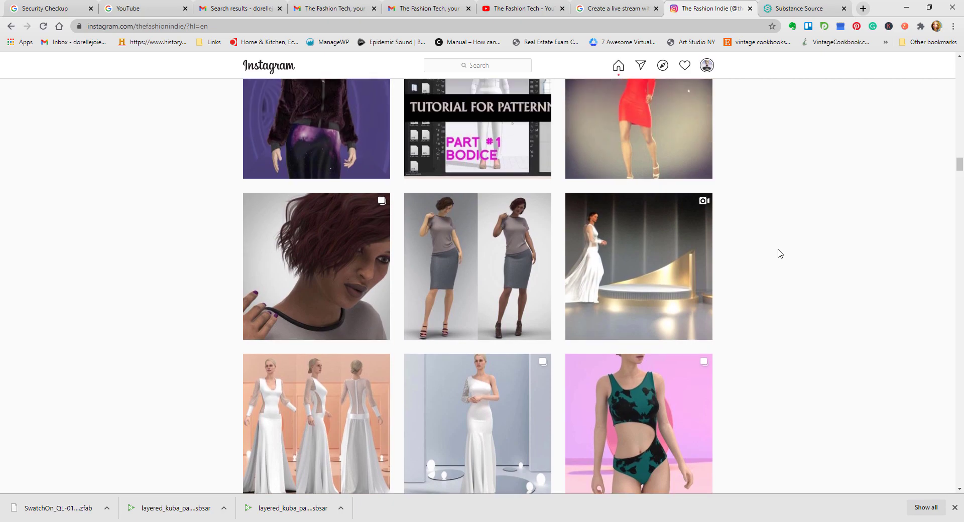
scroll(782, 253, "up", 15)
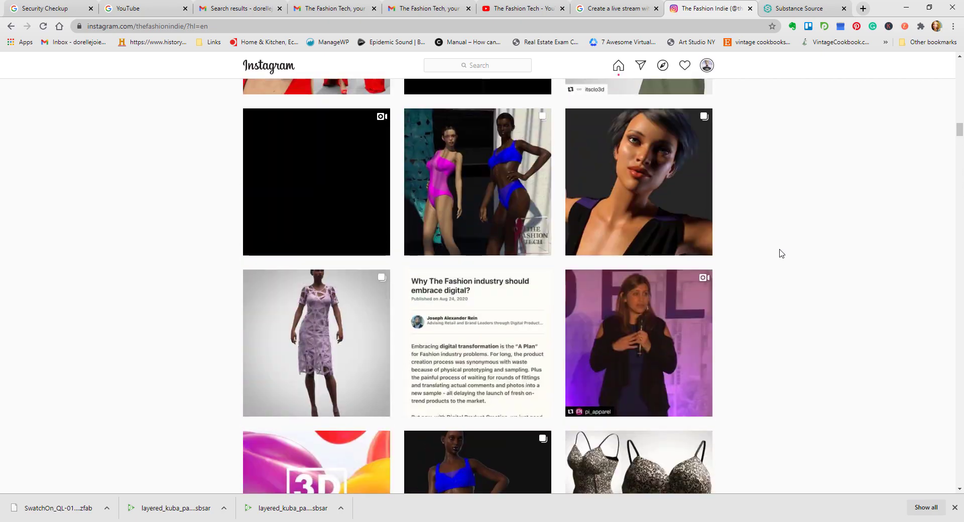
scroll(782, 253, "up", 15)
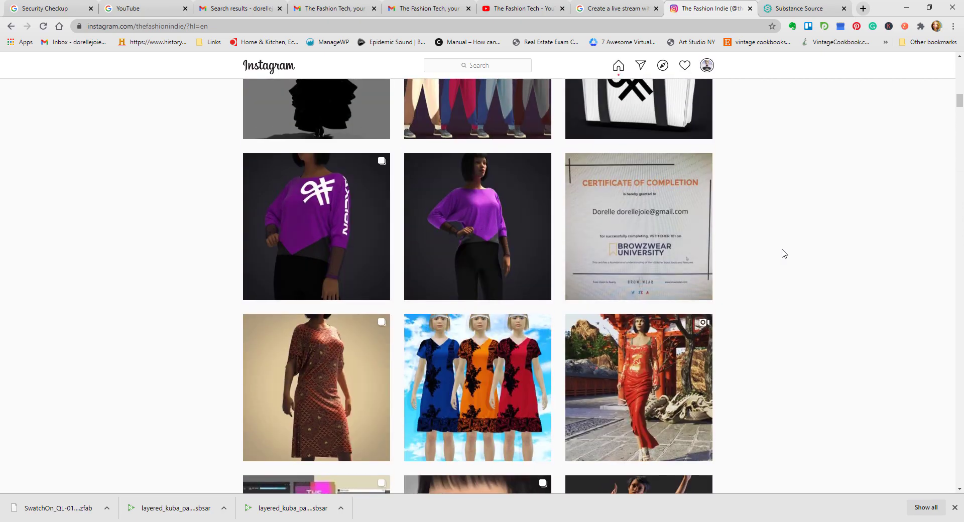
scroll(785, 253, "up", 15)
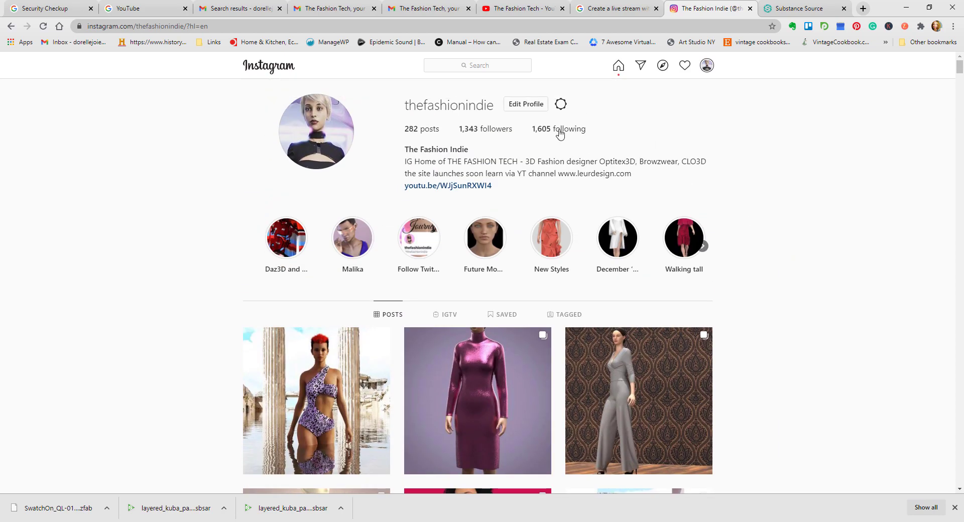
Step: View the newest post, "Swimwear on my mind", and advance to the neighbouring metallic purple dress post
scroll(788, 230, "down", 4)
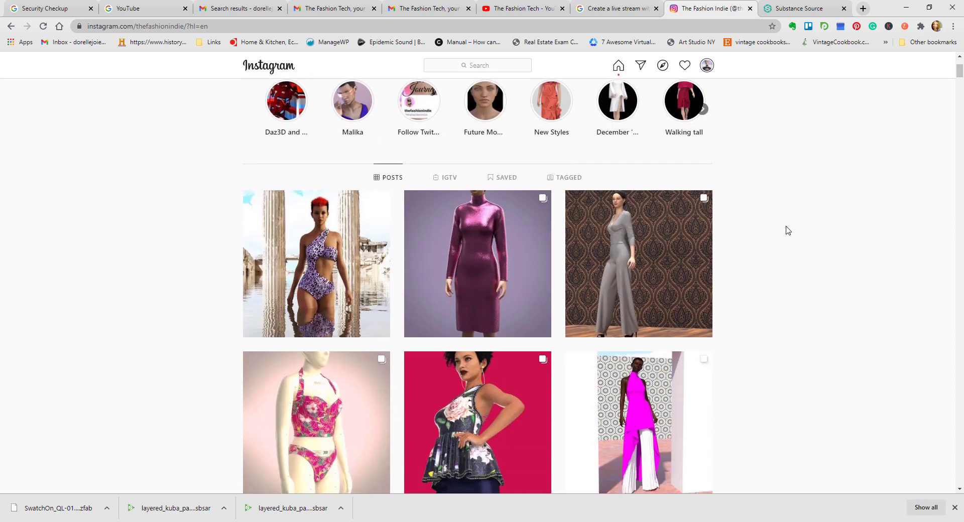
left_click(351, 224)
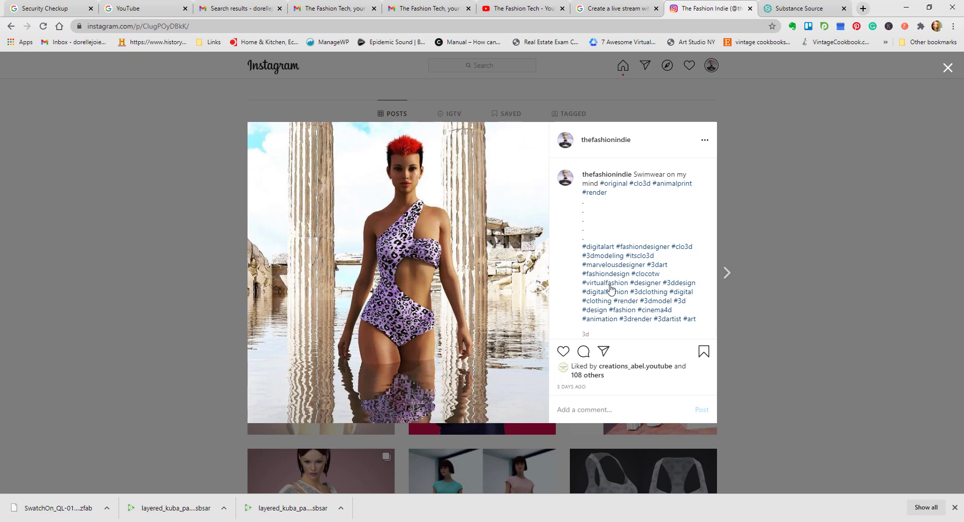
left_click(727, 273)
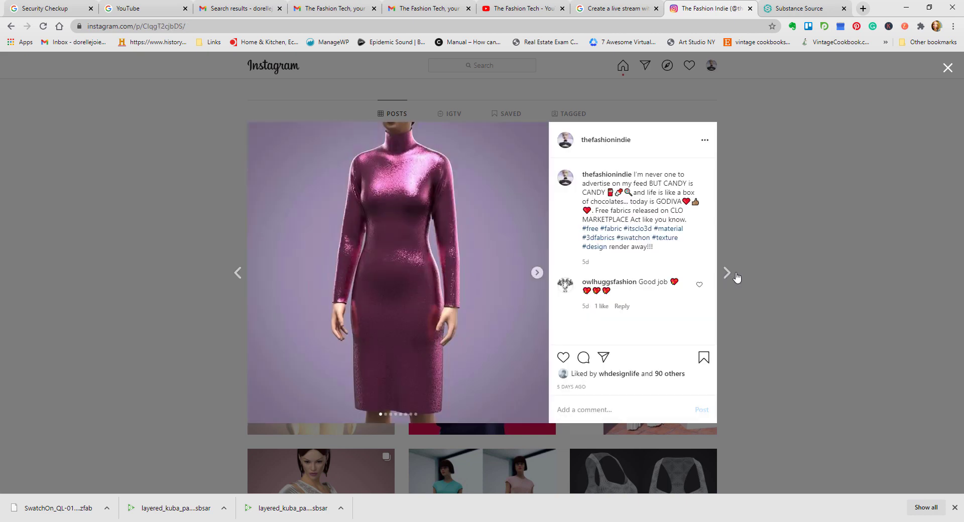
Step: Look through the dress images in the post about free CLO Marketplace fabrics, and return to the post grid
left_click(537, 274)
left_click(536, 274)
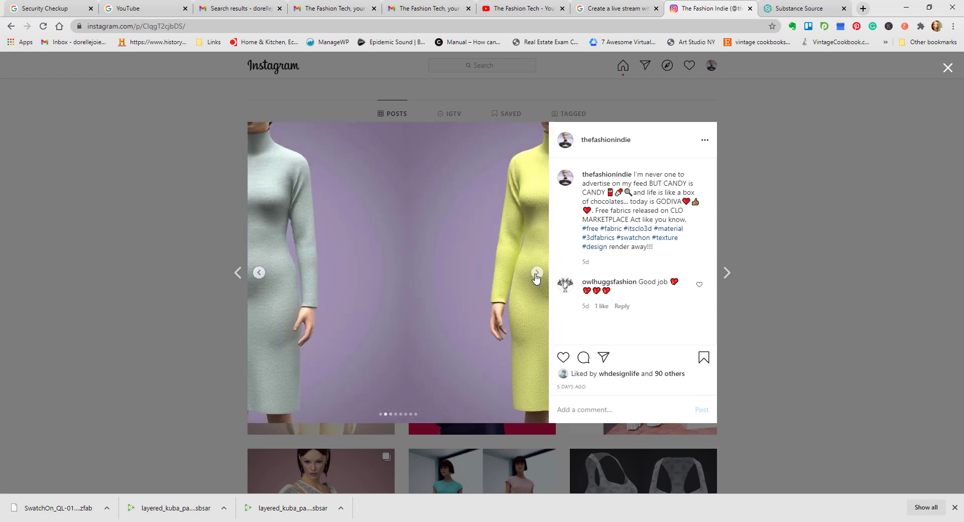
left_click(537, 273)
left_click(537, 274)
left_click(537, 274)
left_click(536, 274)
left_click(537, 274)
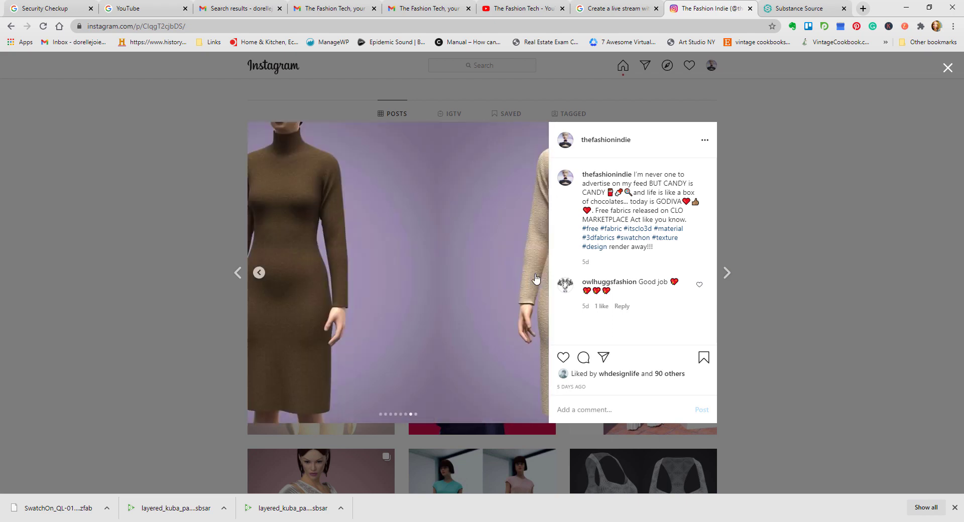
left_click(728, 275)
left_click(748, 277)
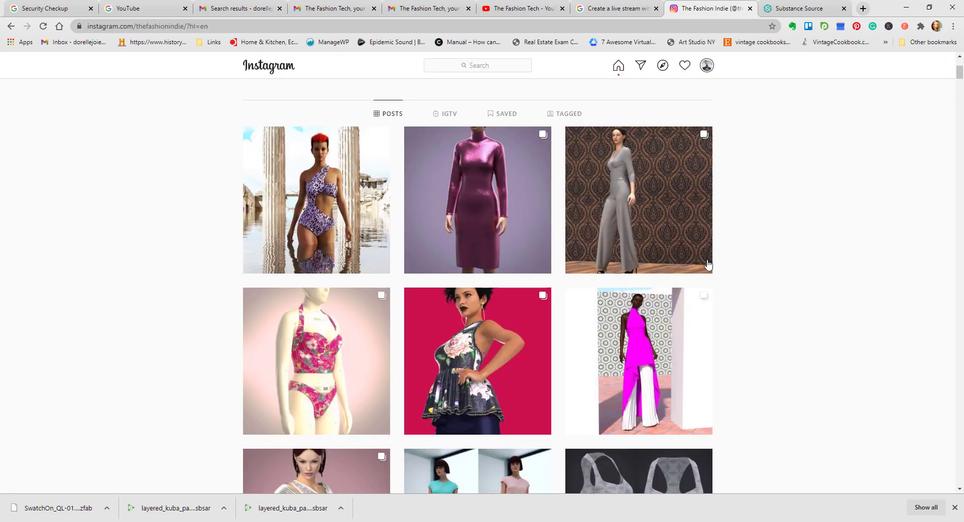
Step: View all images of the "Something cozy!" post with the grey knit outfit, and close it
left_click(662, 240)
left_click(537, 275)
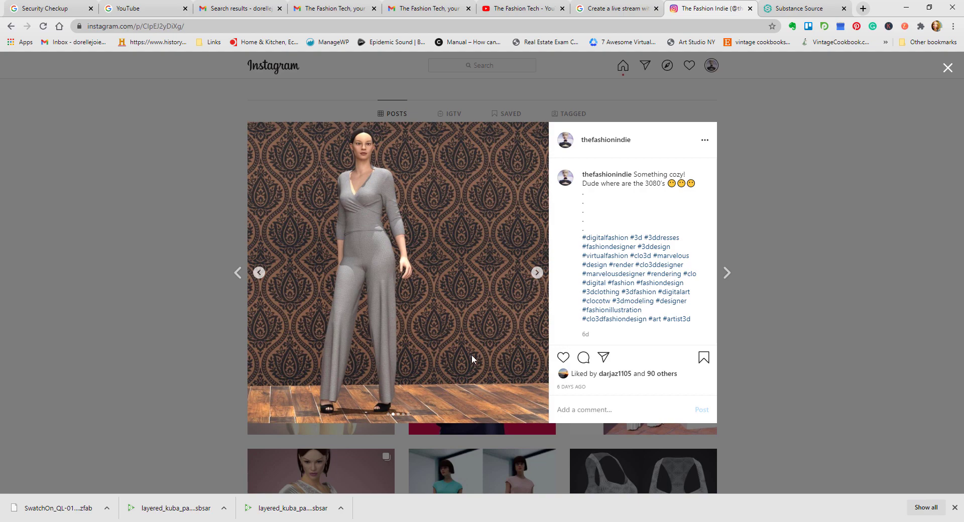
left_click(537, 274)
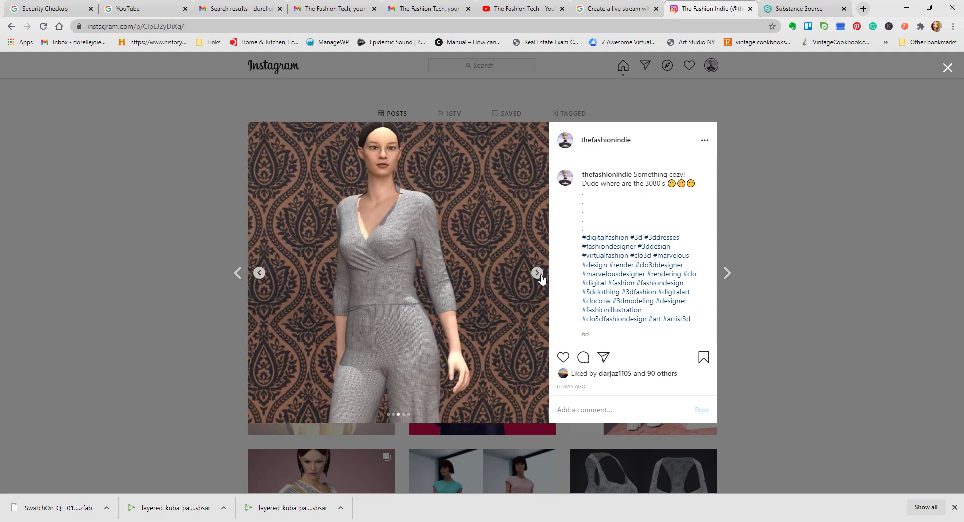
left_click(537, 274)
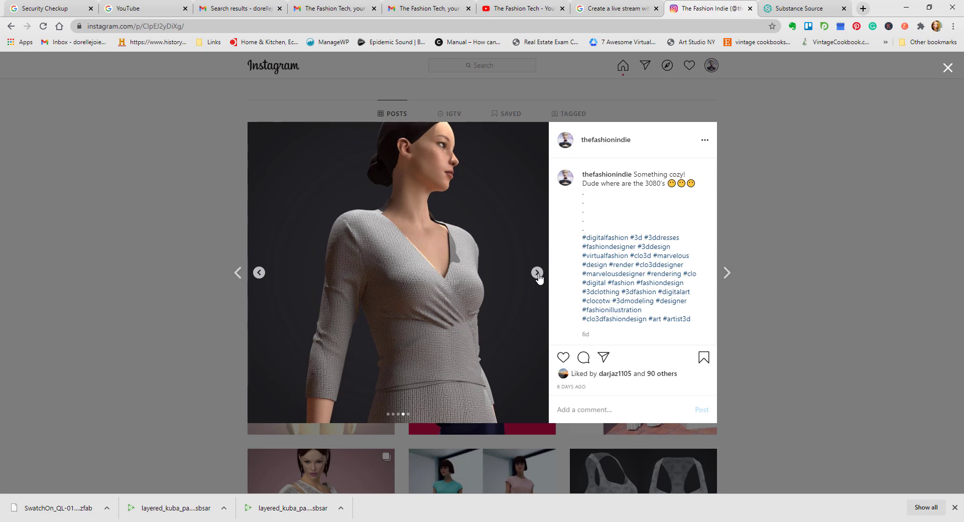
left_click(537, 272)
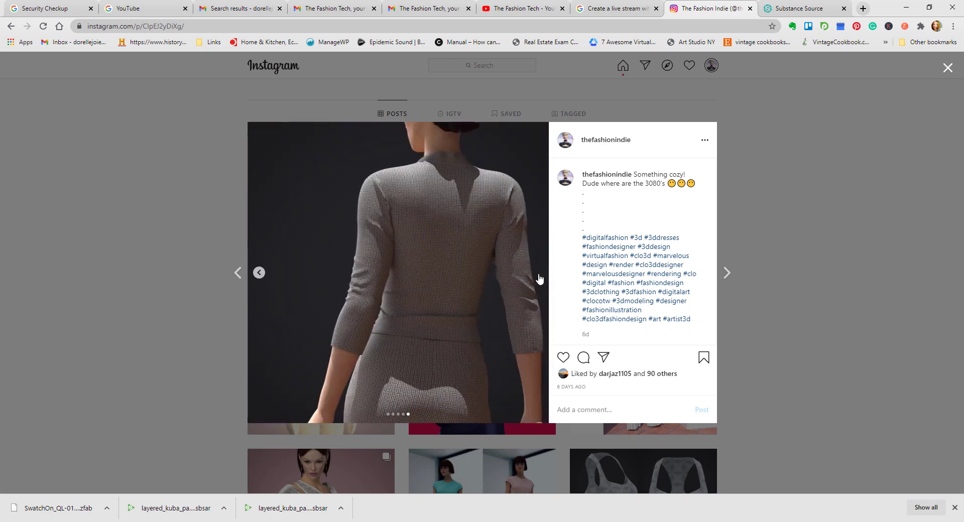
left_click(753, 284)
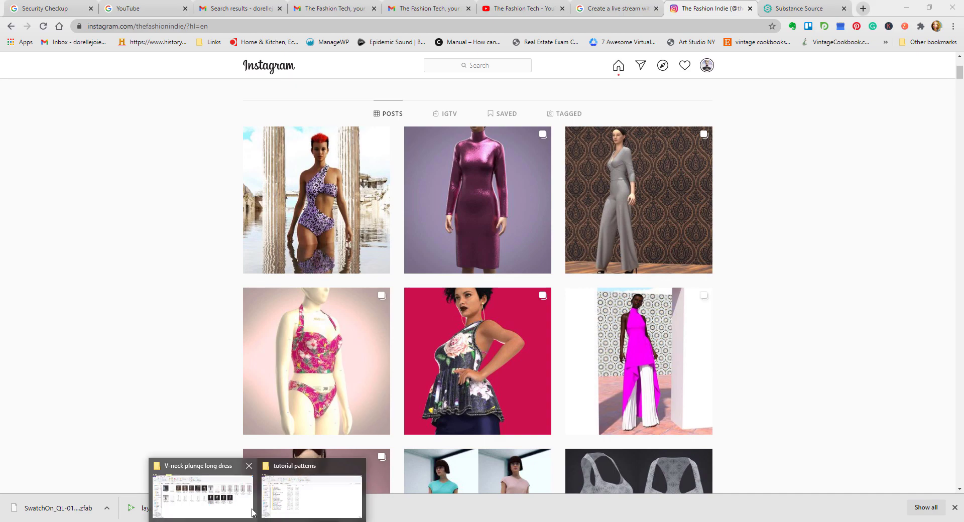
Step: Open workout-dress_Colorway A_Custom_View_1.png from the "V-neck plunge long dress" folder in Photos, inspect the fabric up close, and return to the full image
left_click(242, 510)
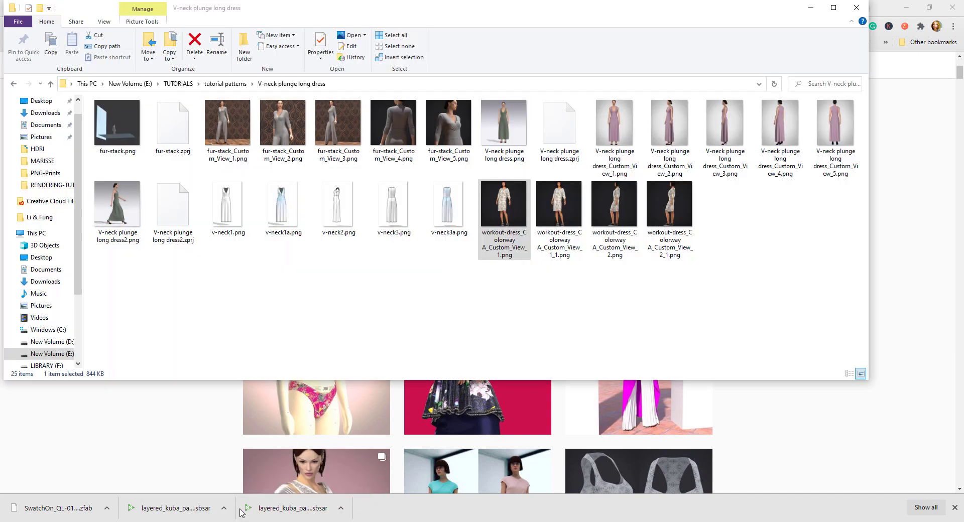
double_click(506, 210)
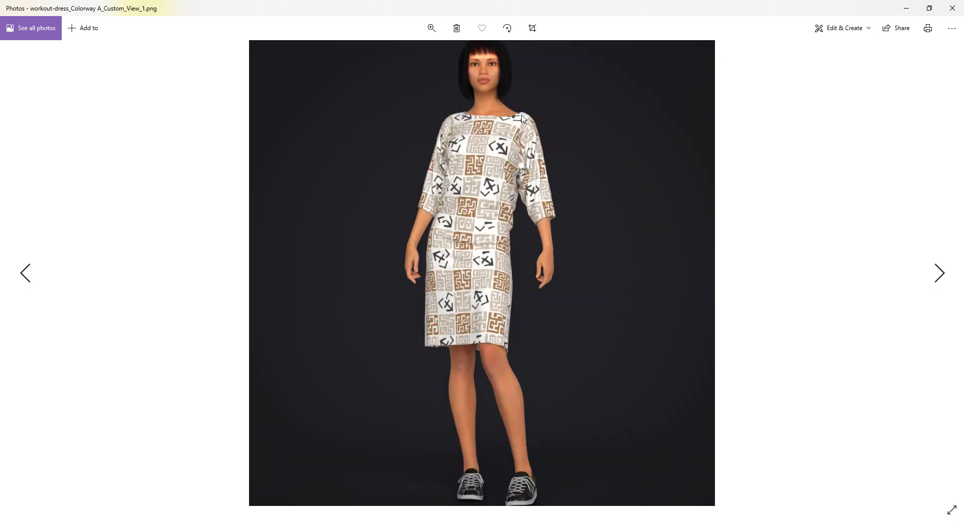
left_click(431, 28)
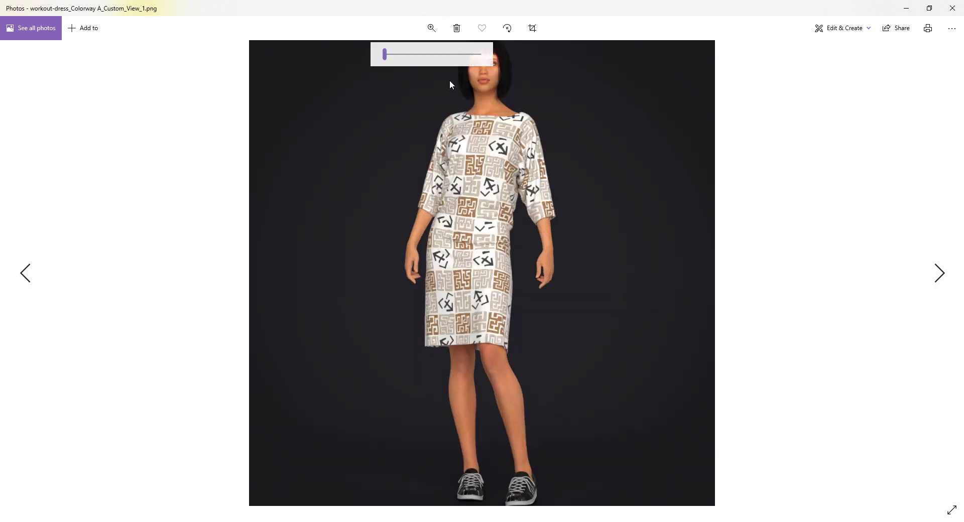
left_click(459, 54)
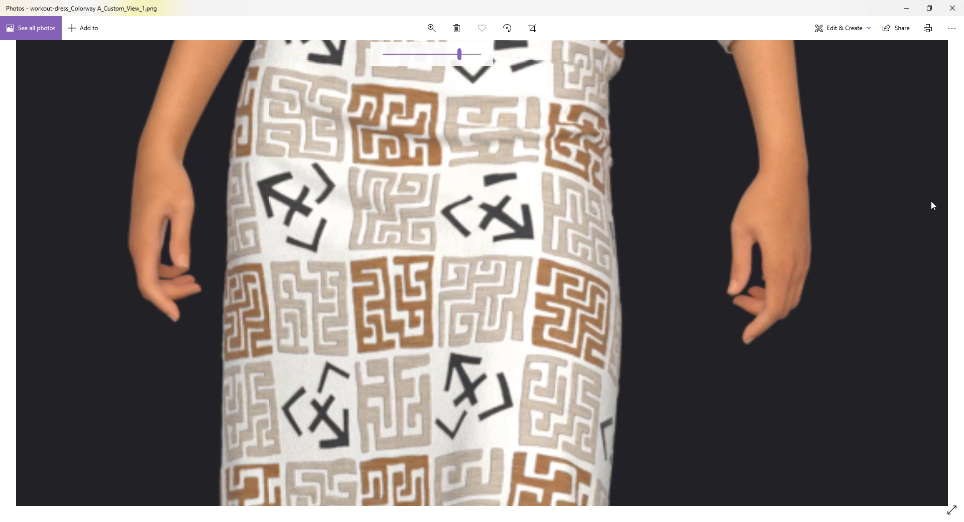
left_click(432, 27)
left_click_drag(459, 54, 327, 88)
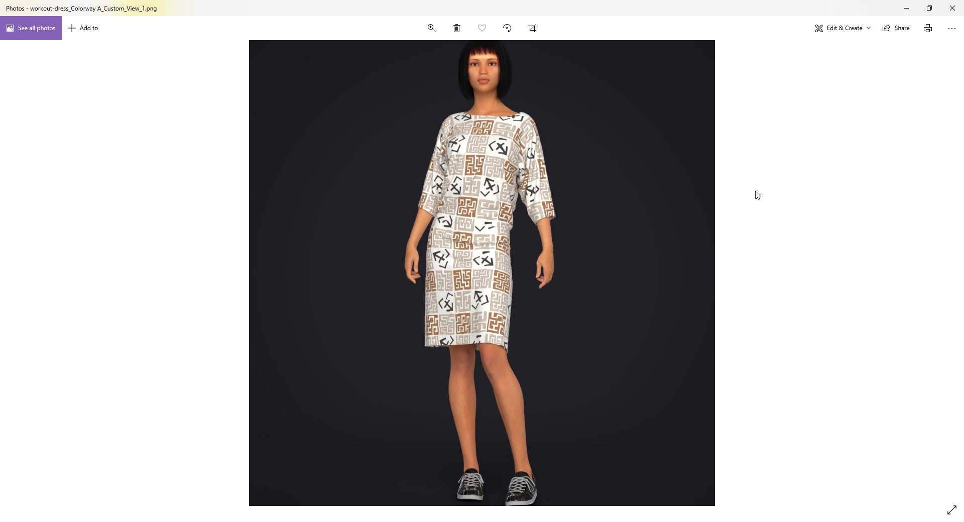